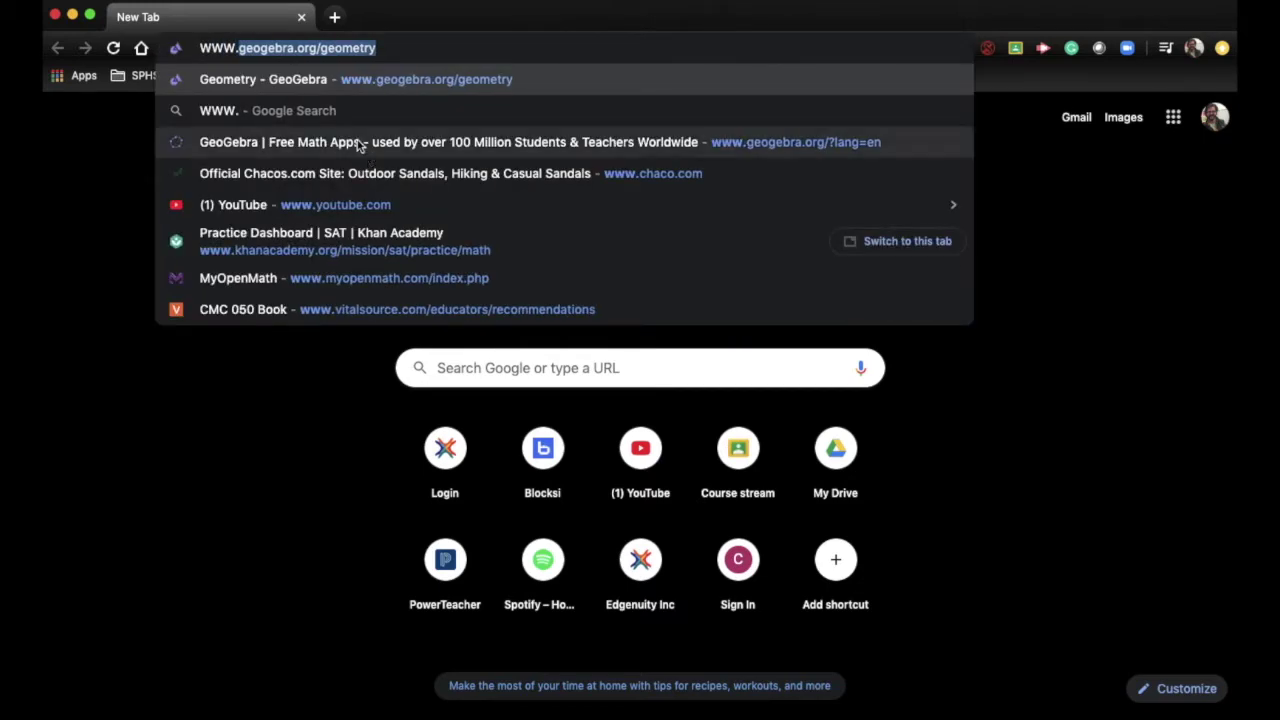
# Load geogebra.org/geometry in Chrome from the address-bar autocomplete suggestion.
pyautogui.press('Right')
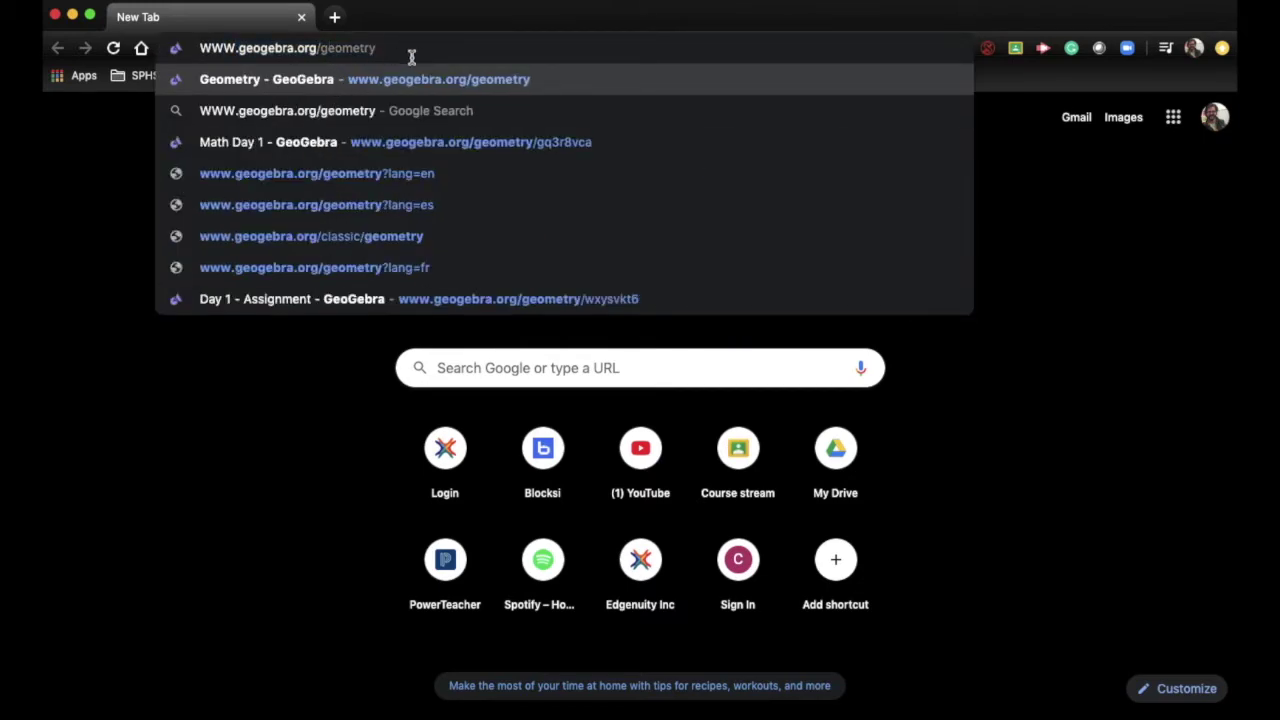
pyautogui.press('Return')
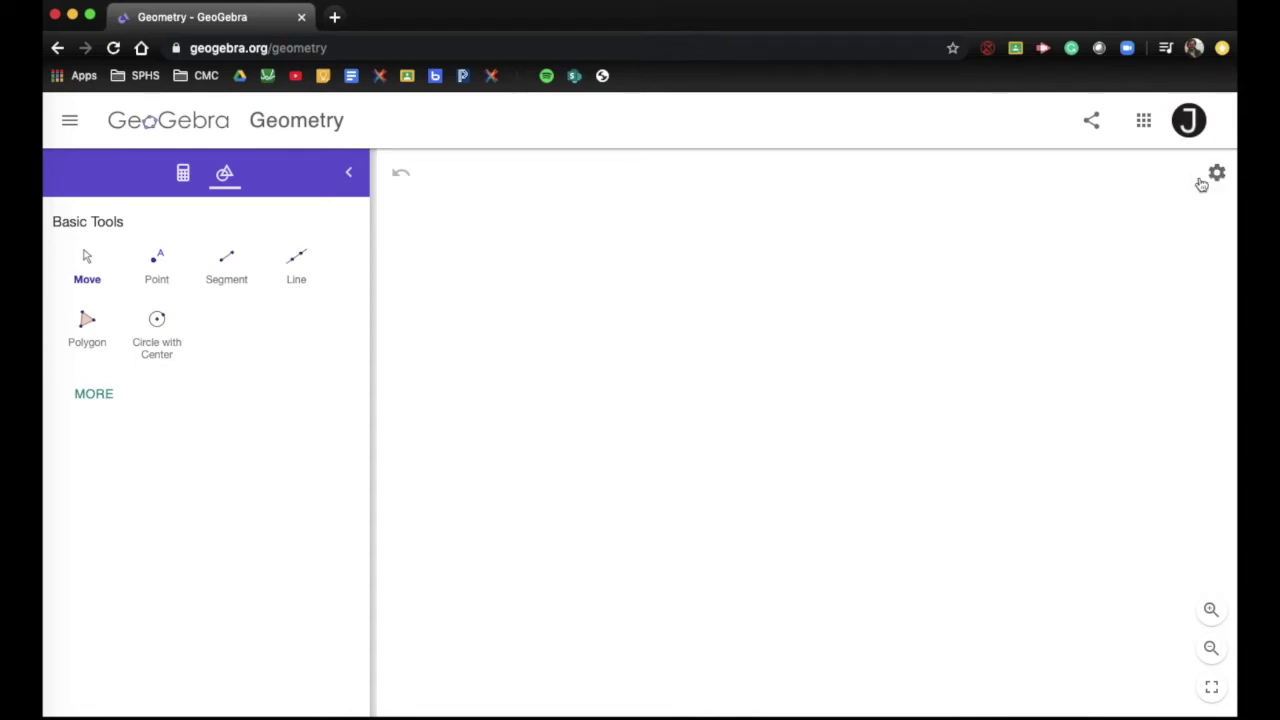
# Turn on the coordinate axes and major gridlines from the canvas settings menu.
pyautogui.click(1217, 173)
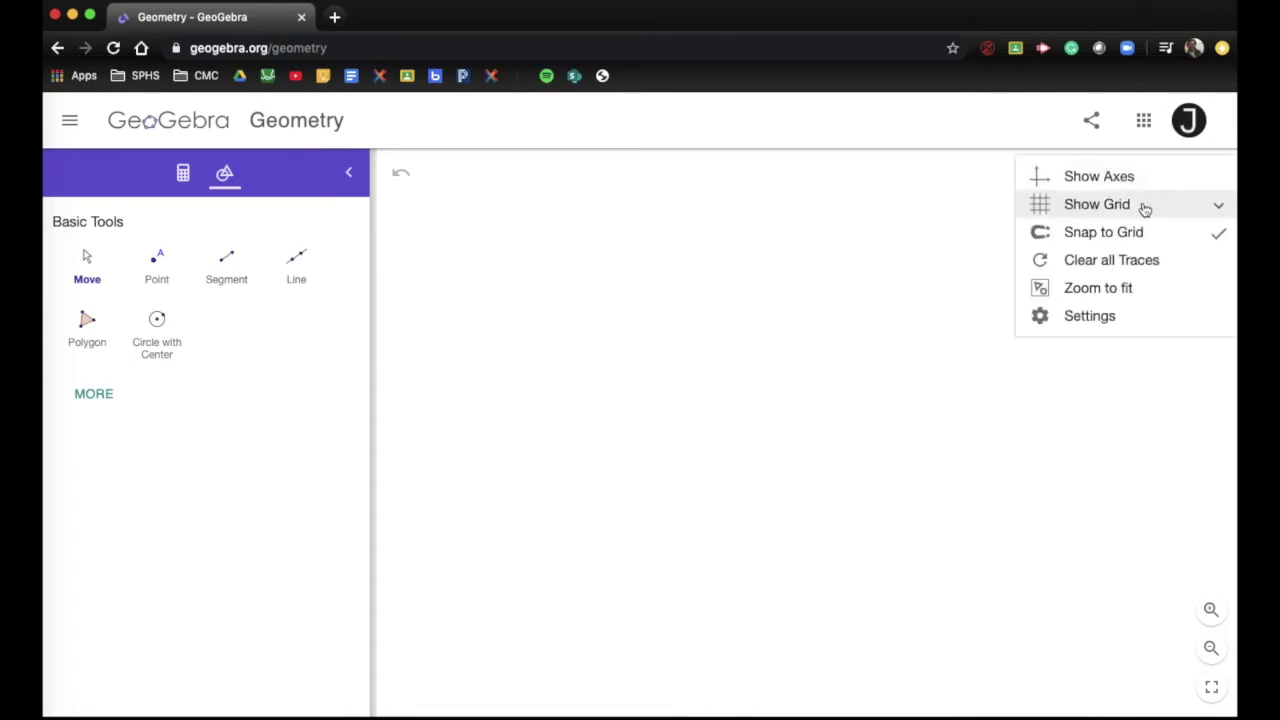
pyautogui.click(1135, 187)
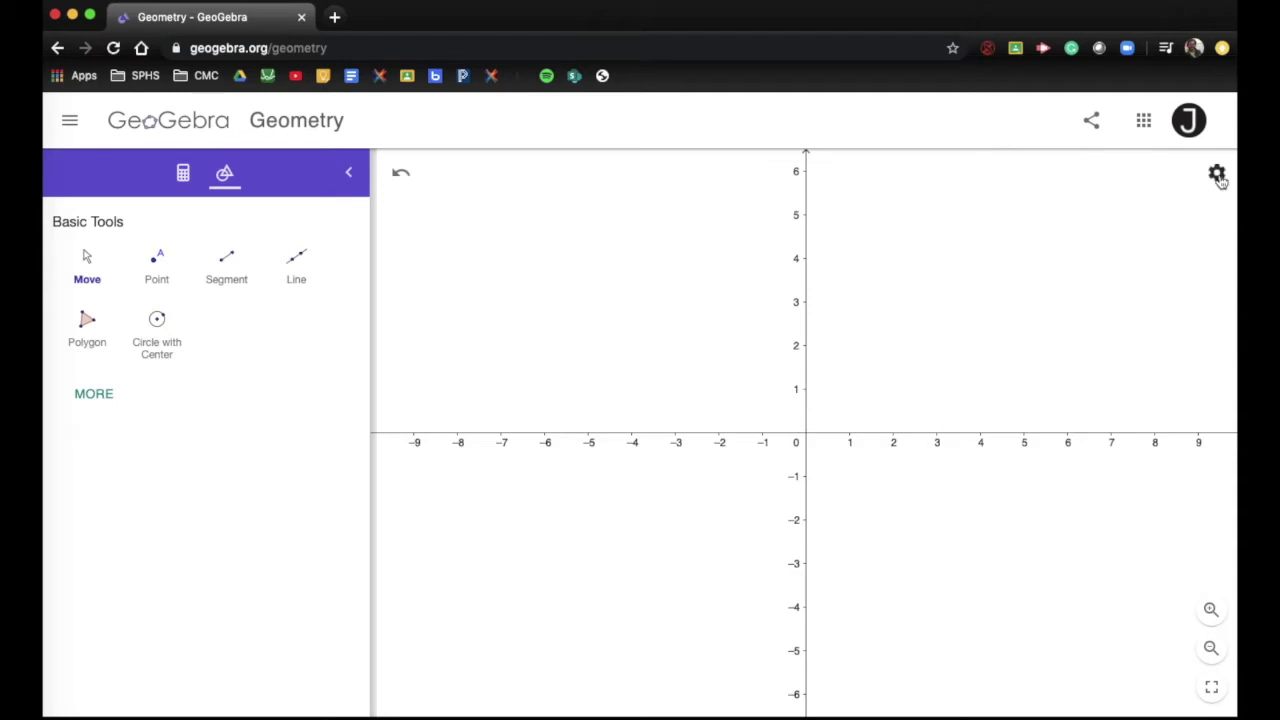
pyautogui.click(1217, 173)
pyautogui.click(1165, 212)
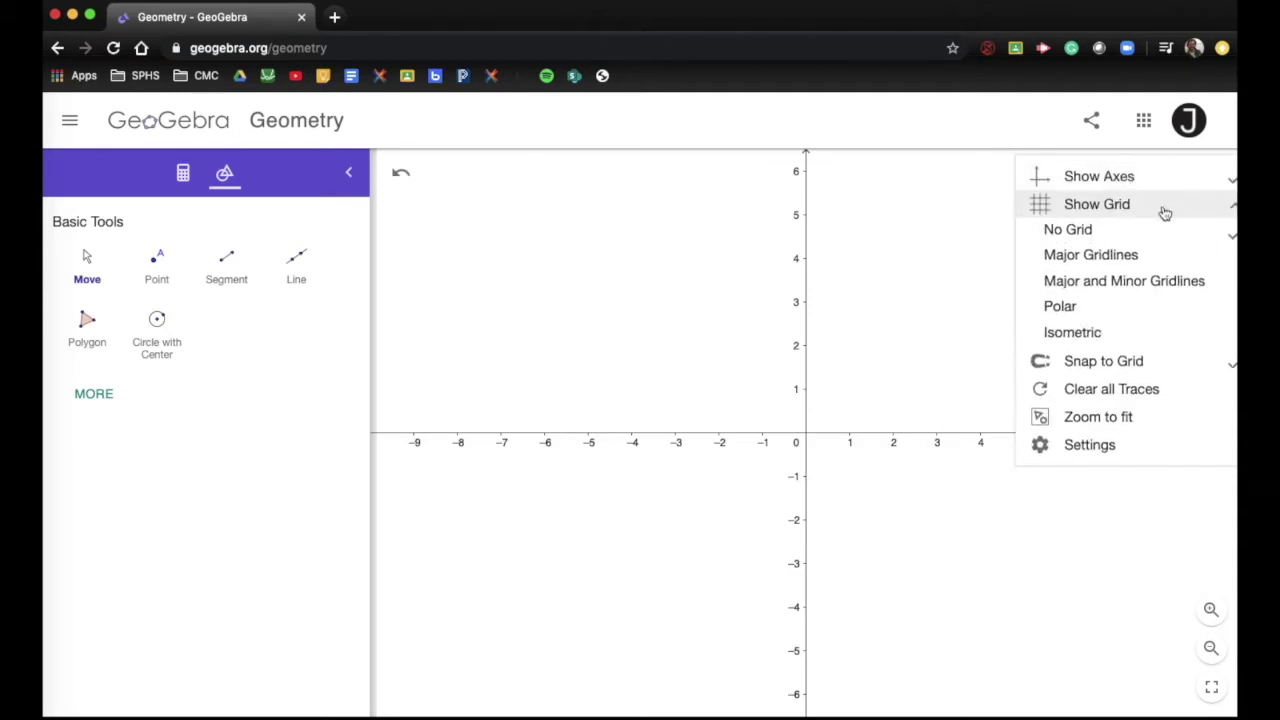
pyautogui.click(1117, 263)
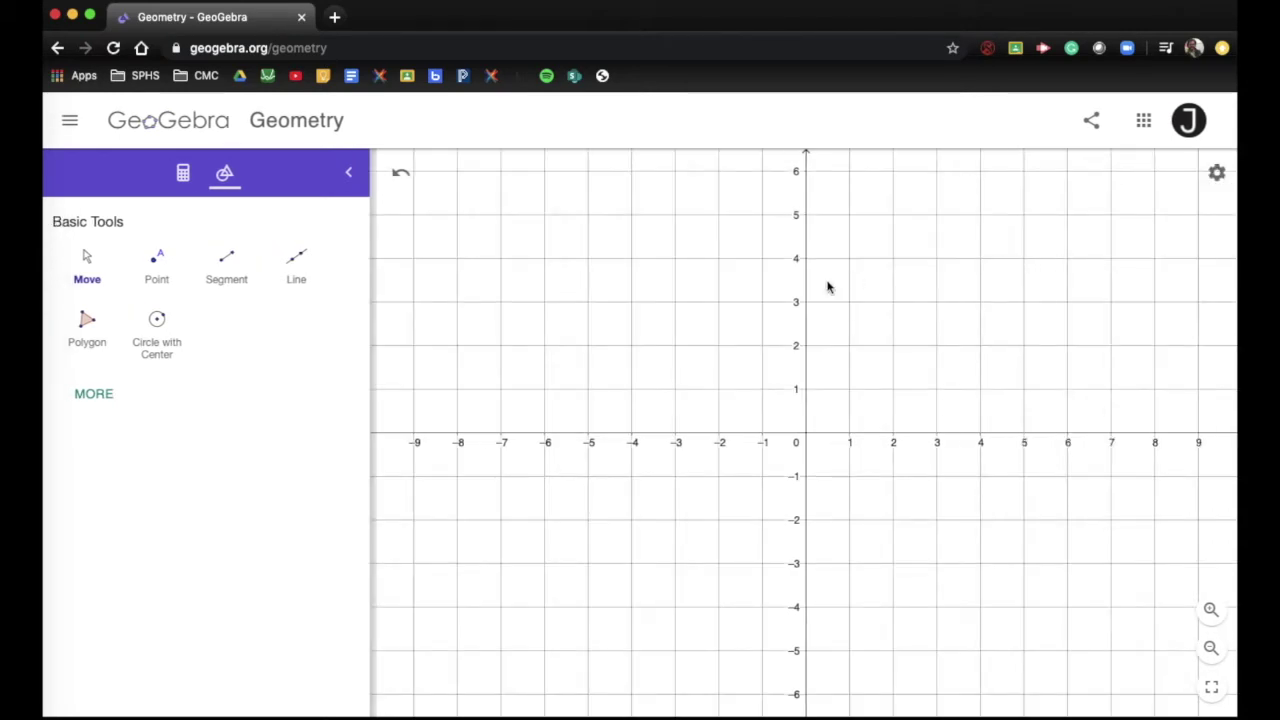
pyautogui.click(156, 264)
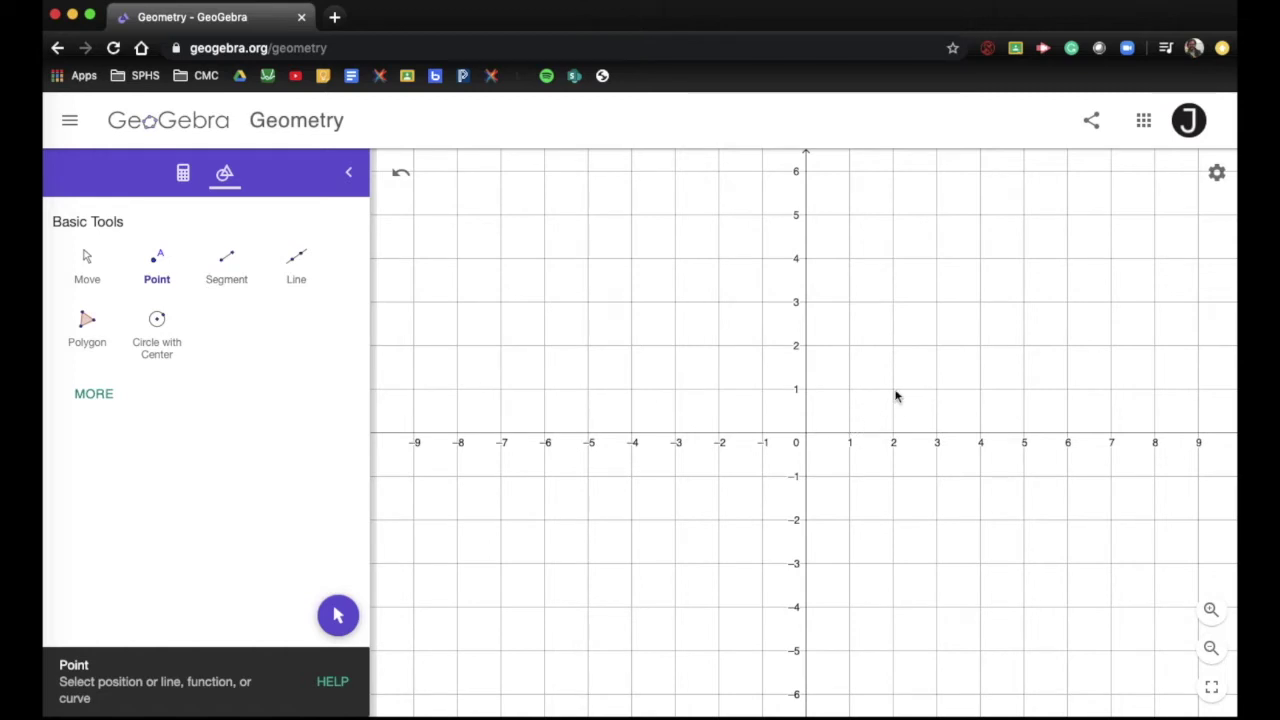
# Place points B (2,5) and C (5,1), then join A, B, C into a triangle polygon.
pyautogui.click(892, 214)
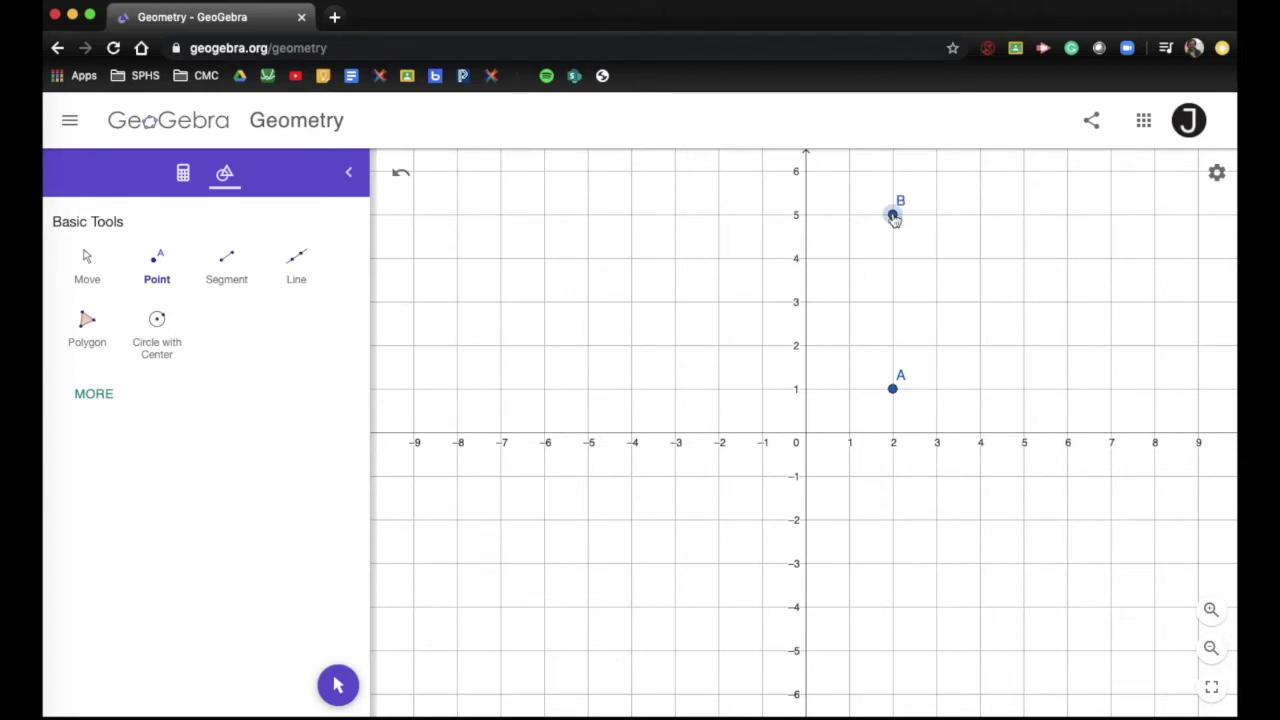
pyautogui.click(1023, 389)
pyautogui.click(88, 322)
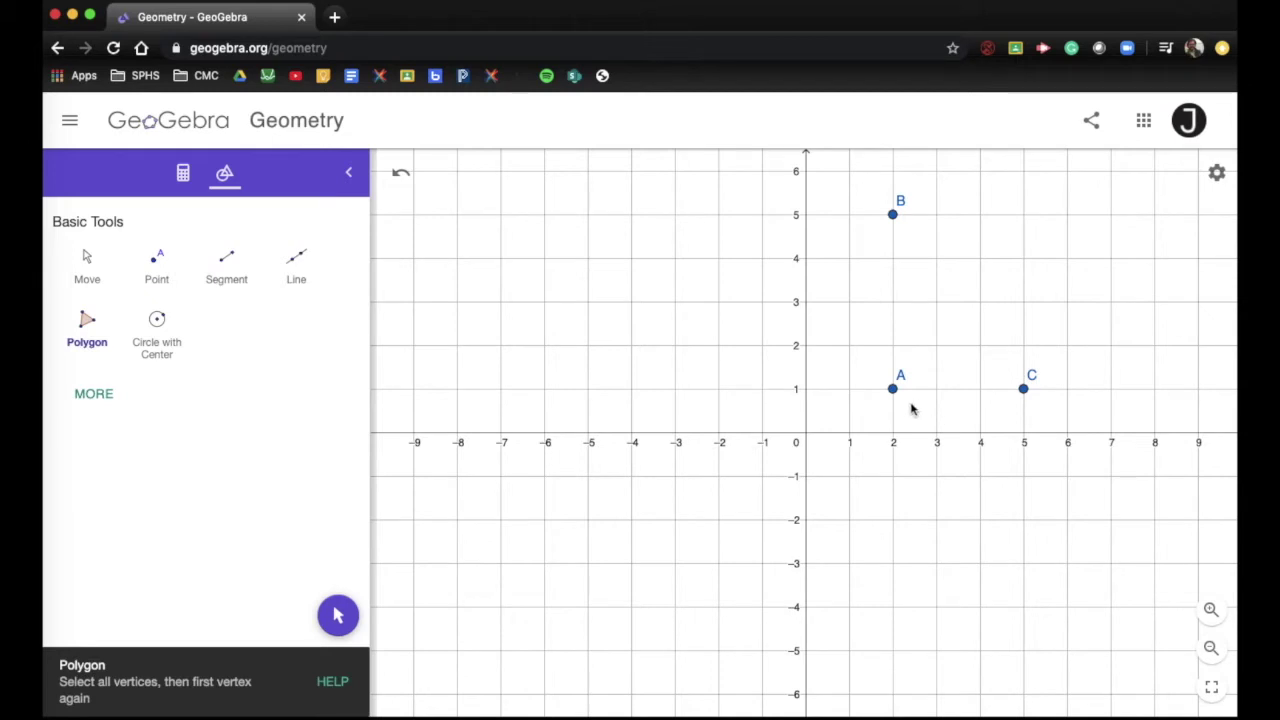
pyautogui.click(893, 390)
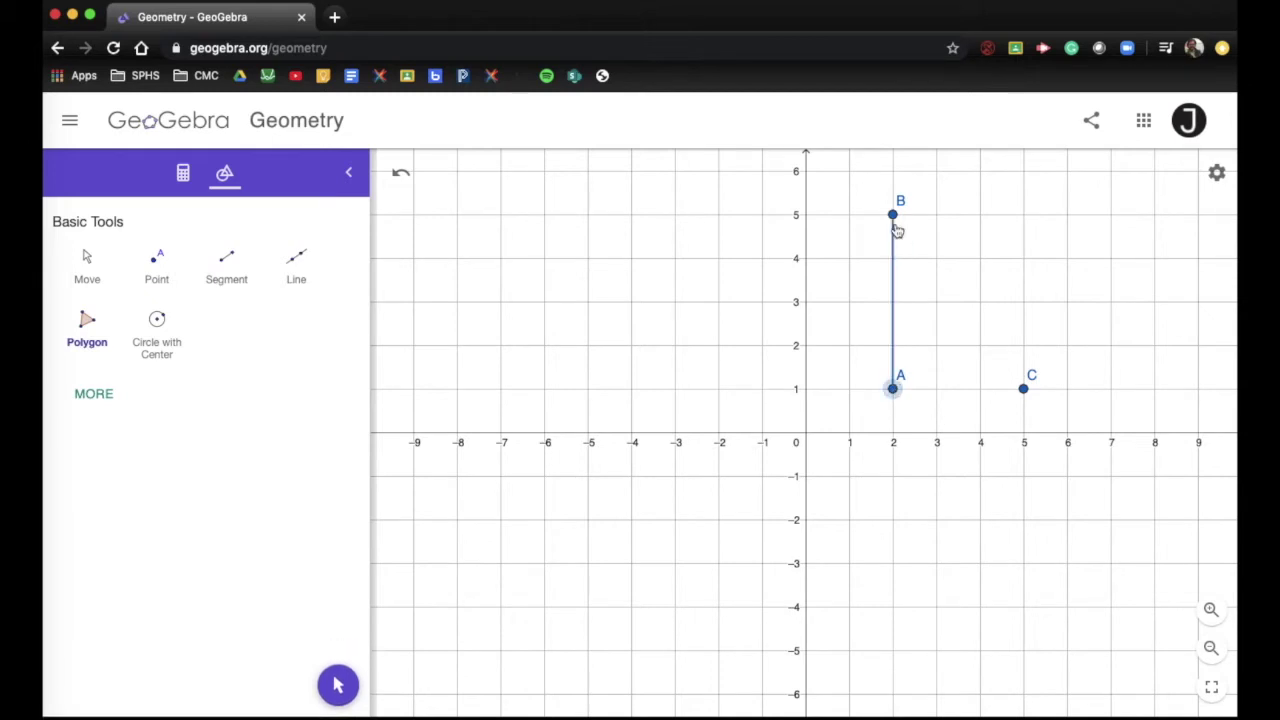
pyautogui.click(893, 216)
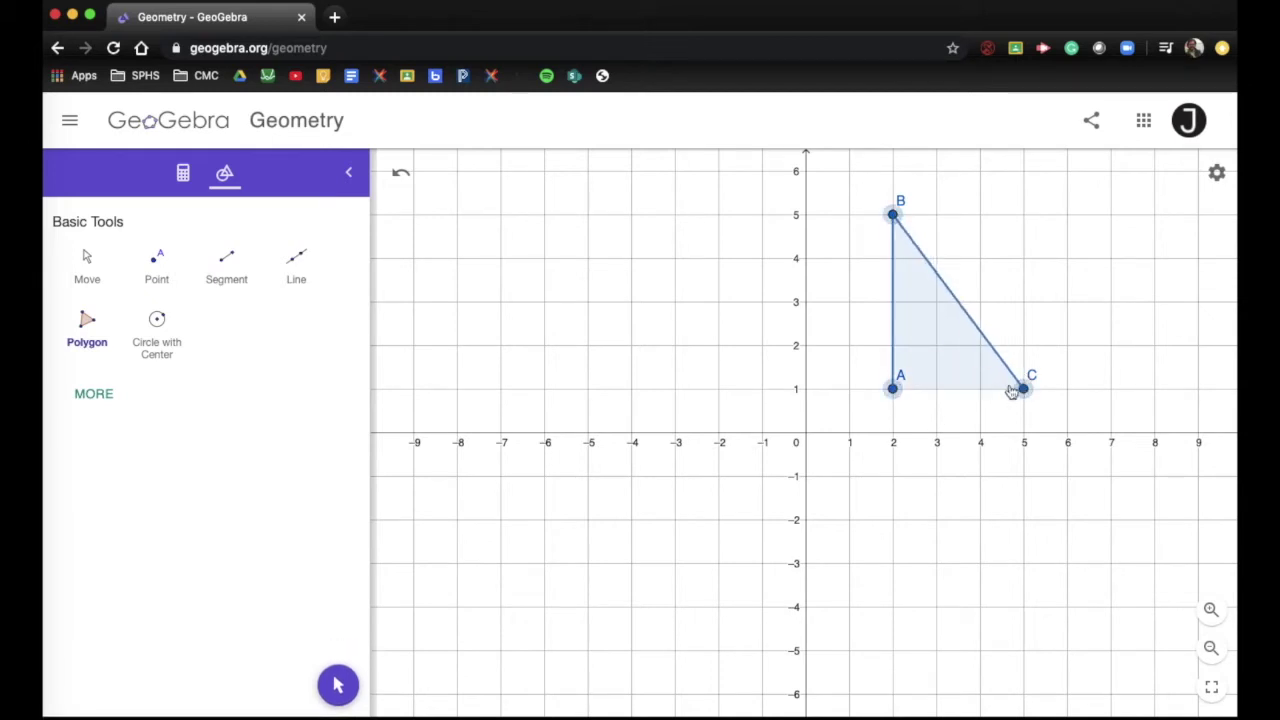
pyautogui.click(894, 391)
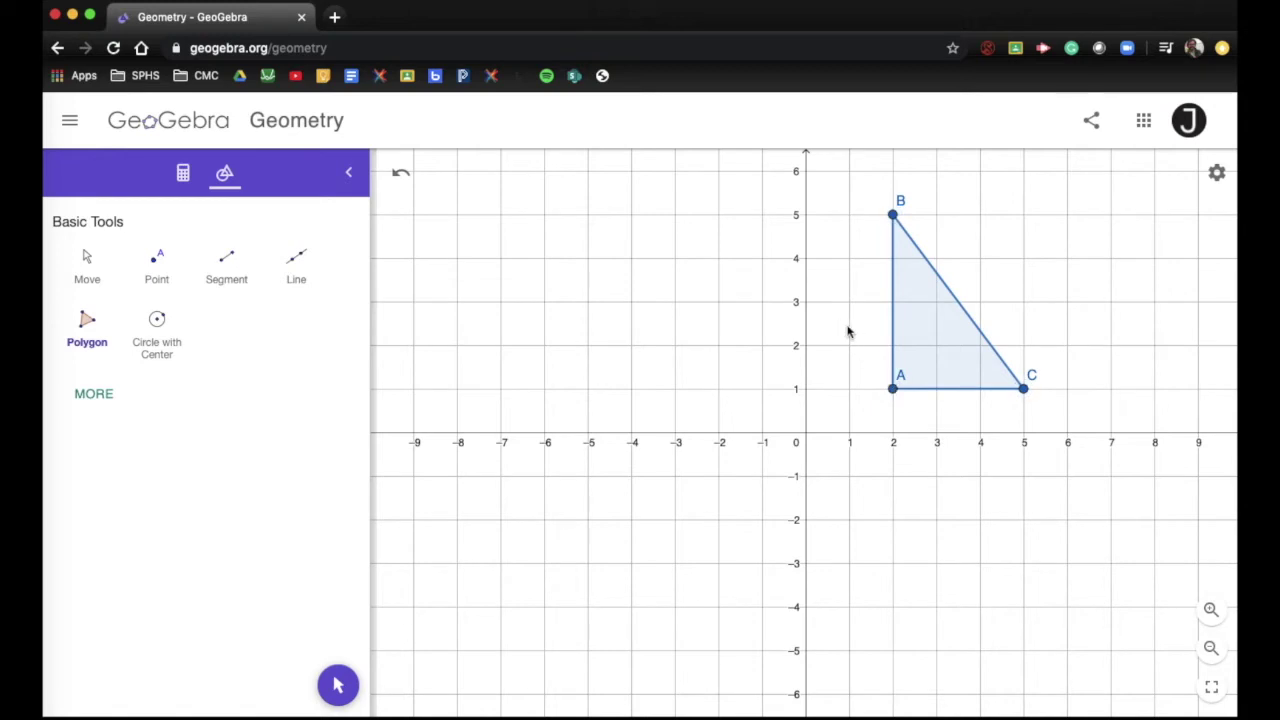
# Drag the A, B and C vertex labels outside the triangle.
pyautogui.click(87, 258)
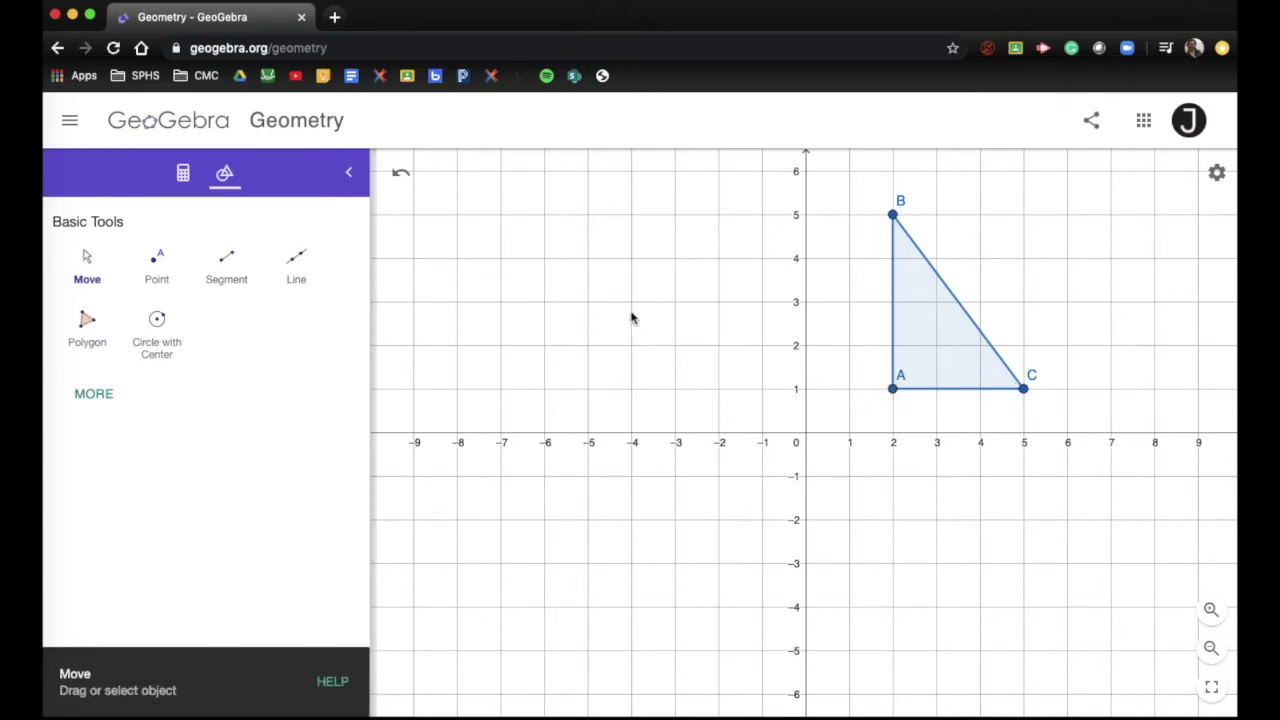
pyautogui.moveTo(903, 374); pyautogui.dragTo(879, 405)
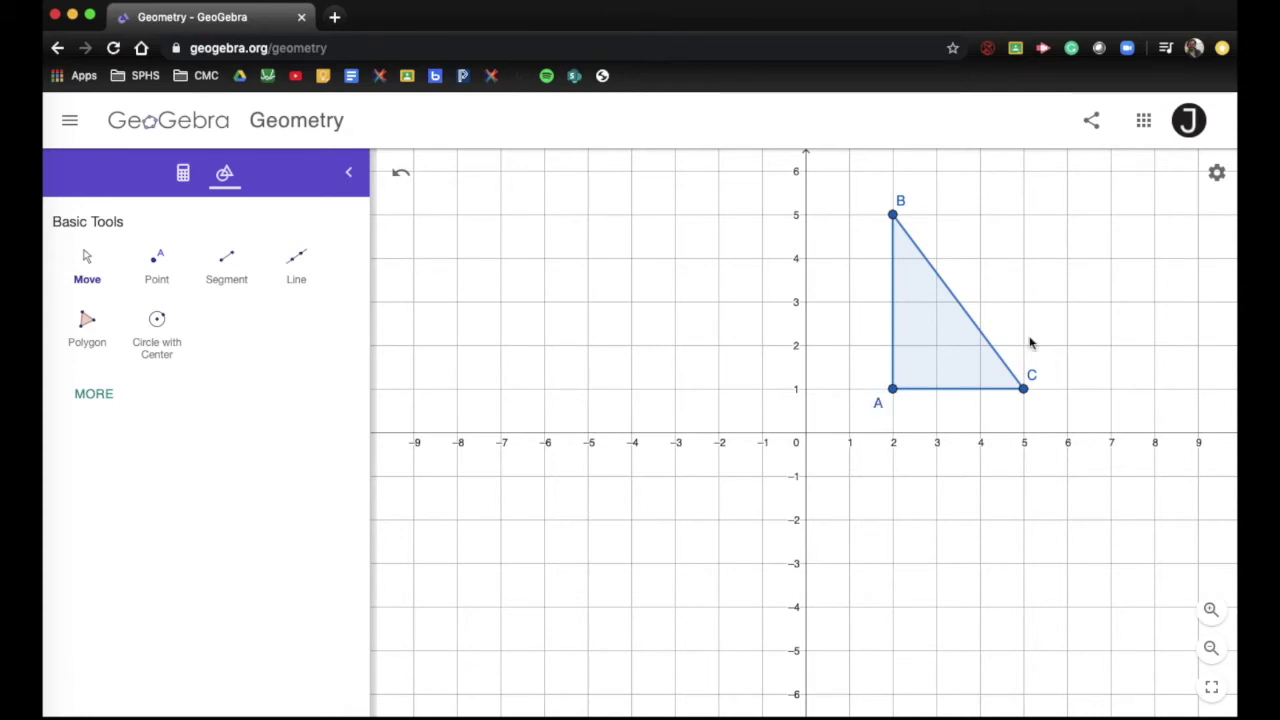
pyautogui.moveTo(1035, 381); pyautogui.dragTo(1043, 405)
pyautogui.moveTo(900, 201); pyautogui.dragTo(884, 201)
# Measure the lengths of sides AB, BC and AC with Distance or Length.
pyautogui.click(93, 395)
pyautogui.scroll(-3, 230, 540)
pyautogui.click(232, 541)
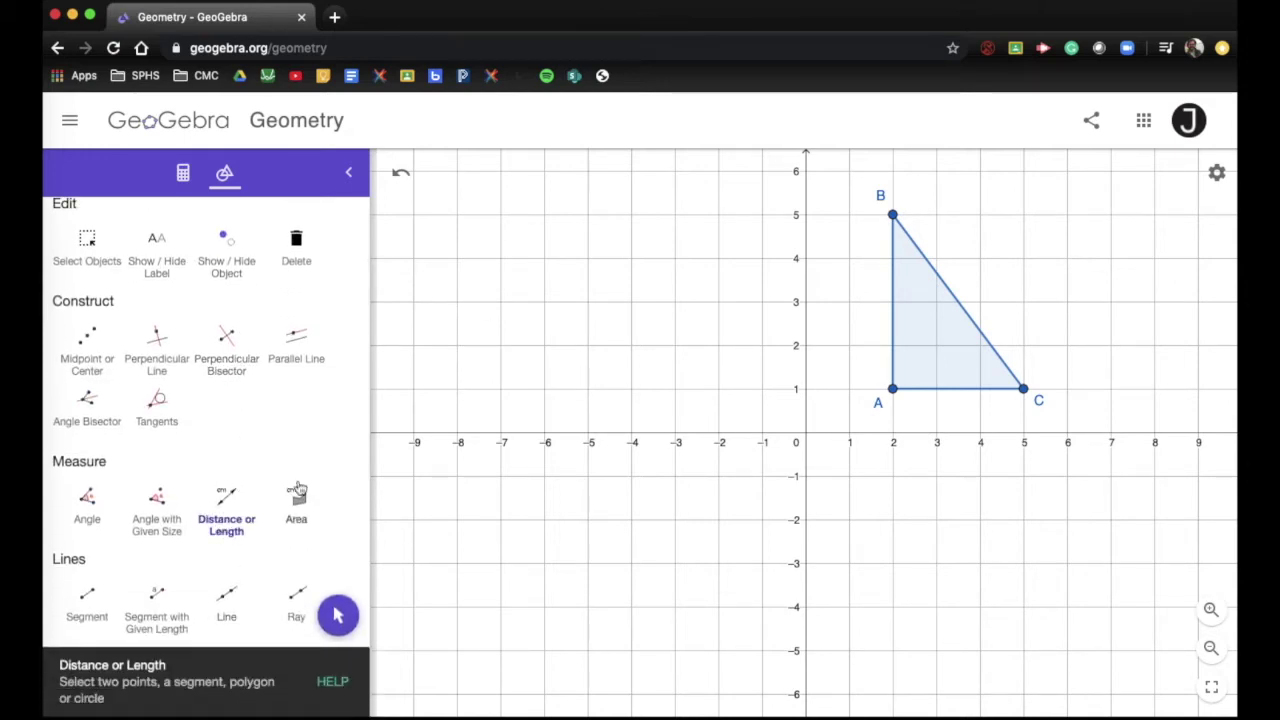
pyautogui.click(893, 298)
pyautogui.click(960, 306)
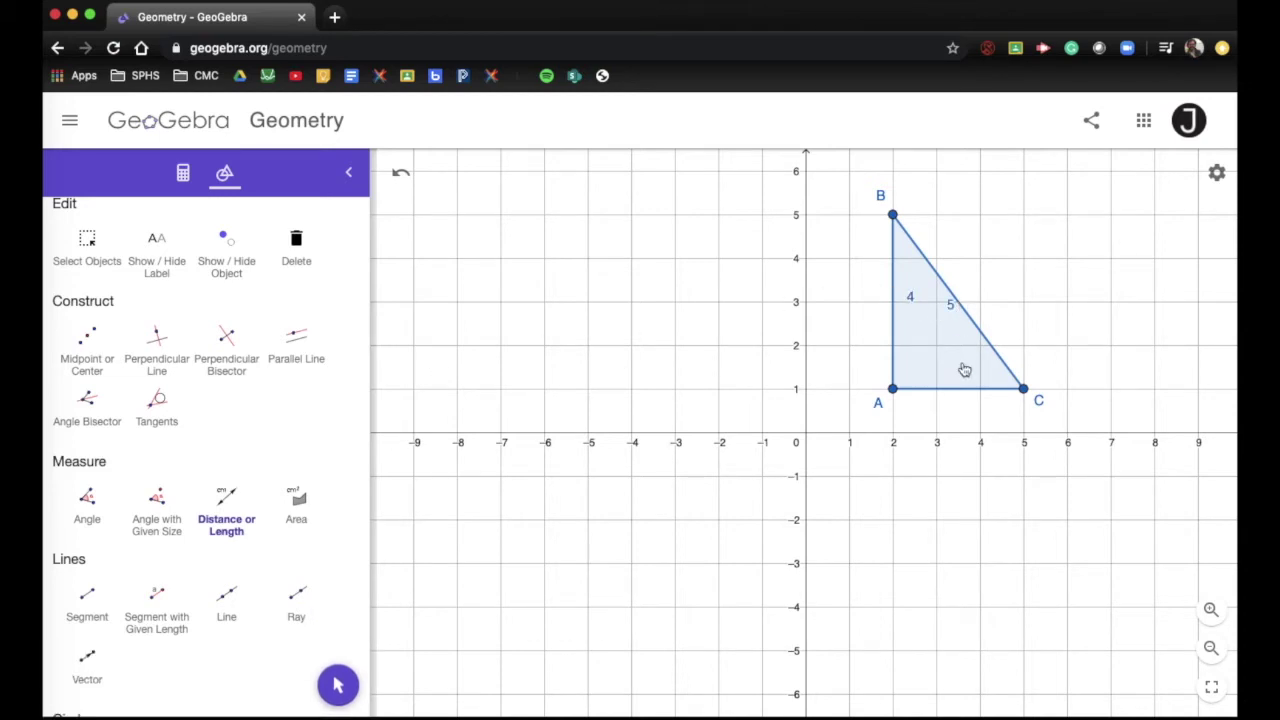
pyautogui.click(963, 394)
# Move the length labels 4, 3 and 5 just outside their sides.
pyautogui.scroll(2, 165, 358)
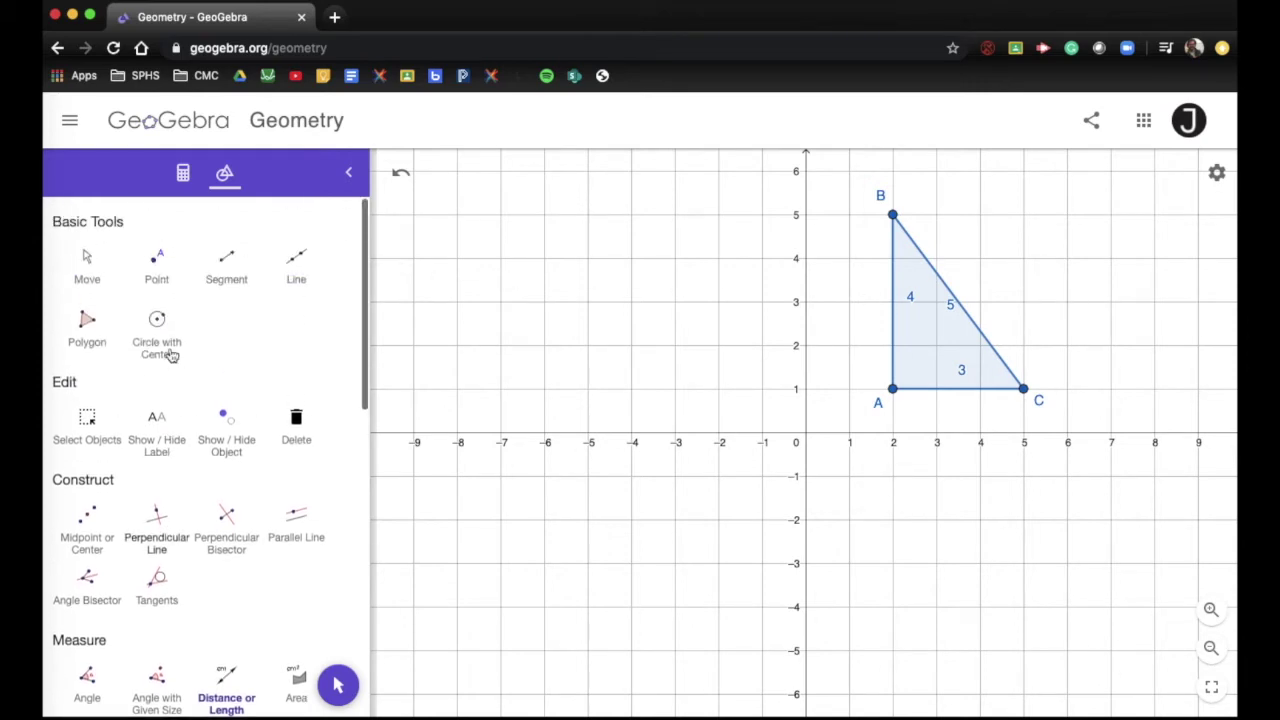
pyautogui.click(100, 279)
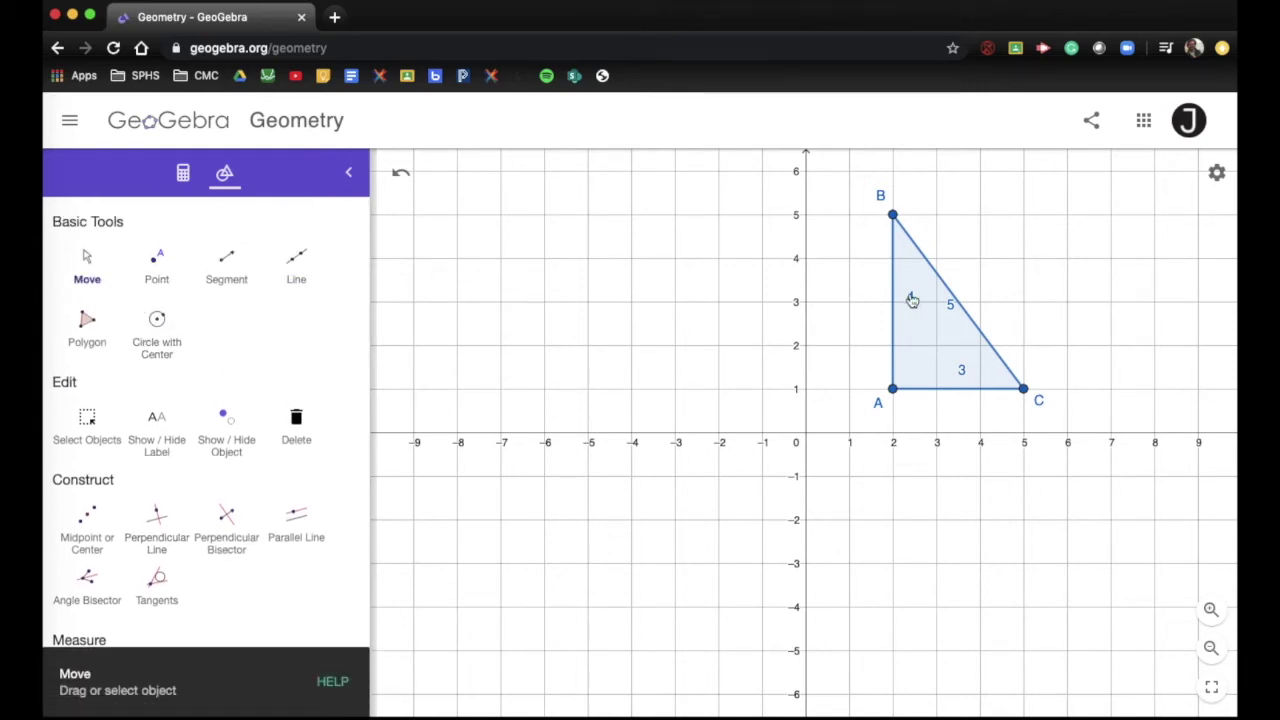
pyautogui.moveTo(909, 297); pyautogui.dragTo(880, 318)
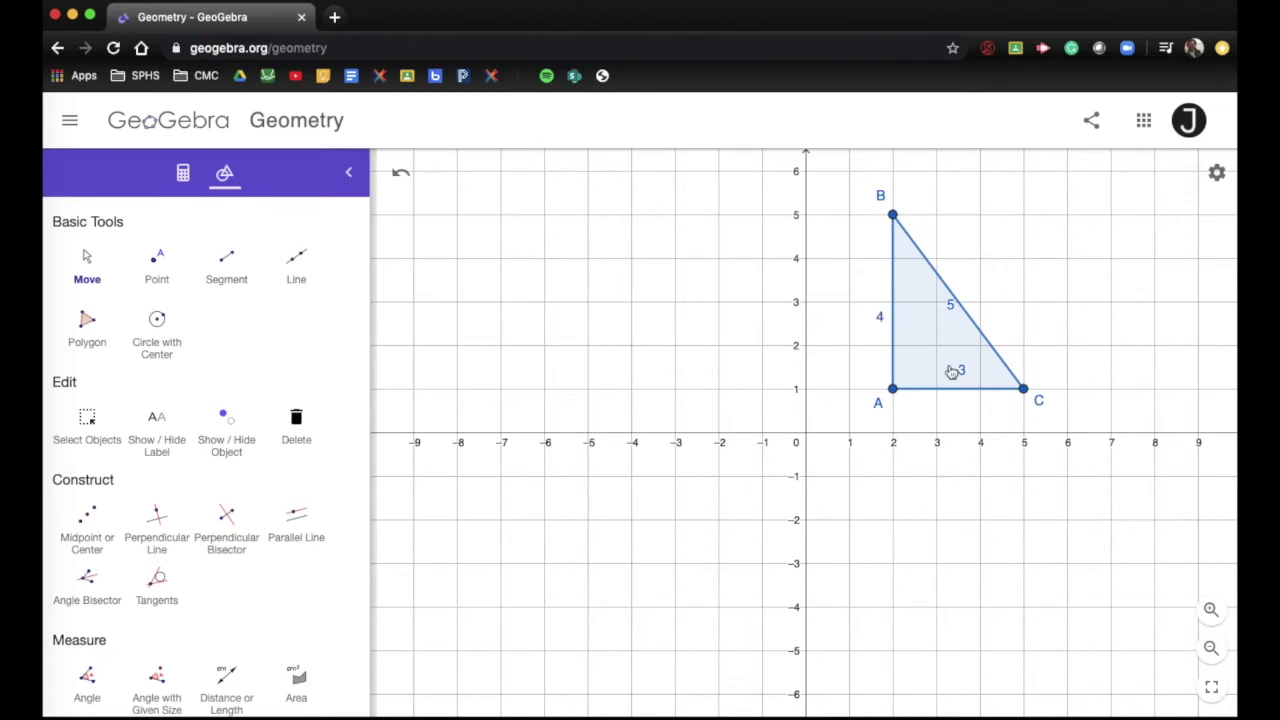
pyautogui.moveTo(962, 370); pyautogui.dragTo(963, 412)
pyautogui.moveTo(951, 306); pyautogui.dragTo(984, 302)
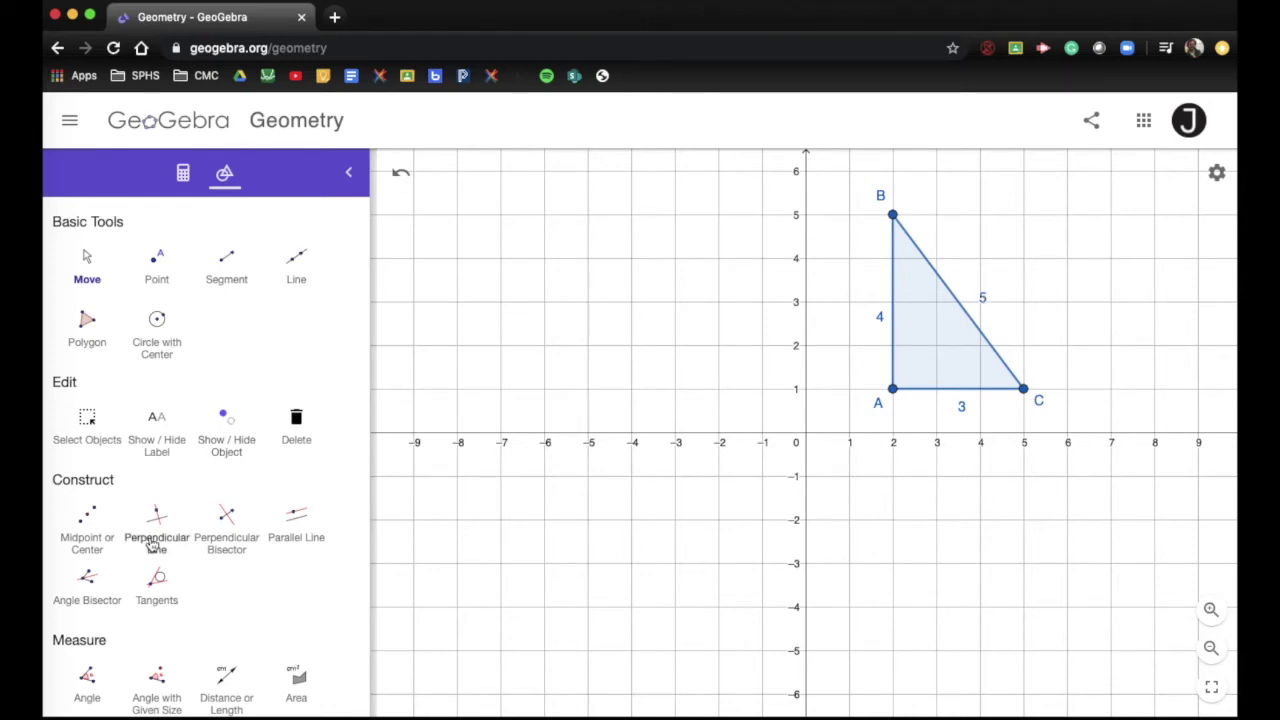
pyautogui.scroll(-3, 155, 570)
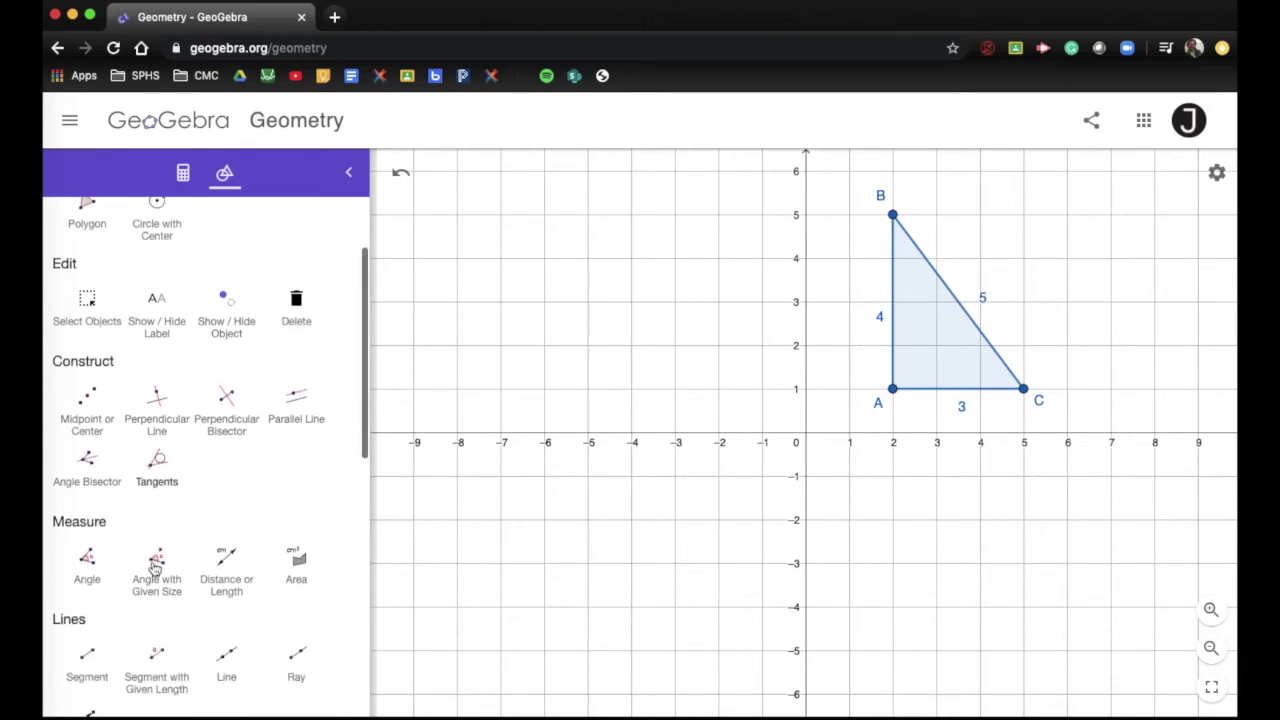
# Measure the triangle's angles at A, B and C: 90°, 36.9° and 53.1°.
pyautogui.click(89, 559)
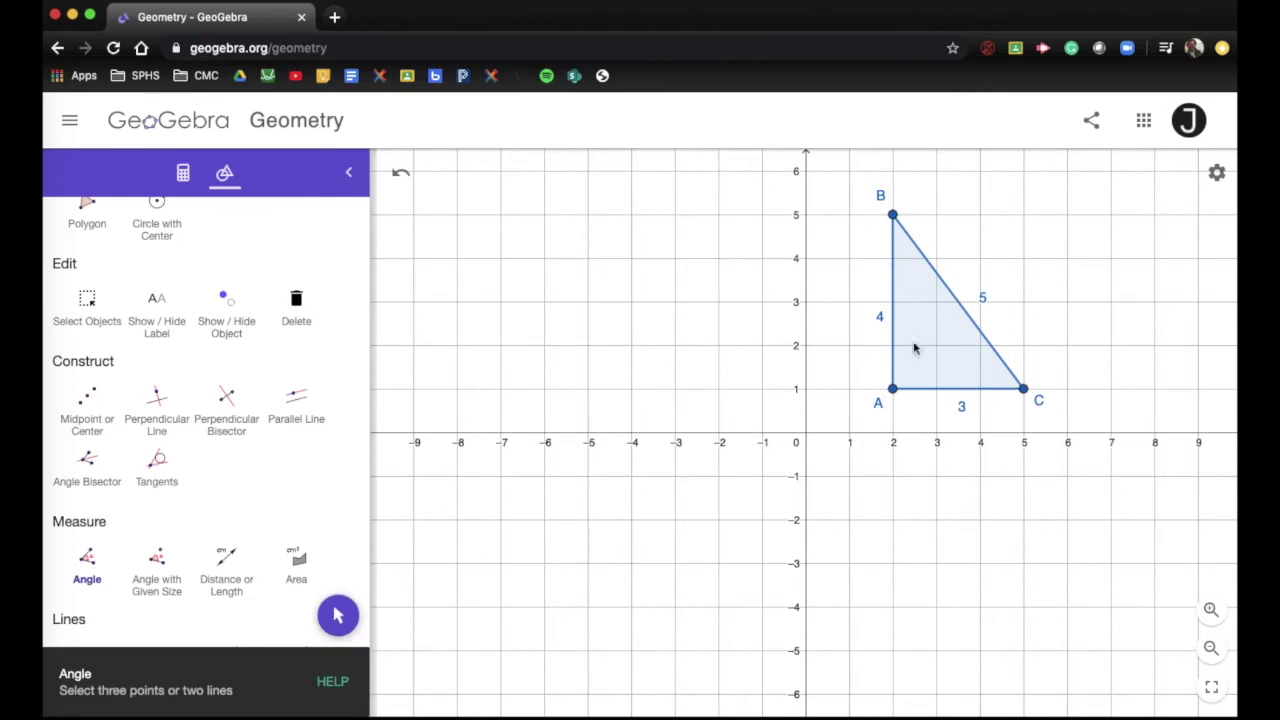
pyautogui.click(920, 390)
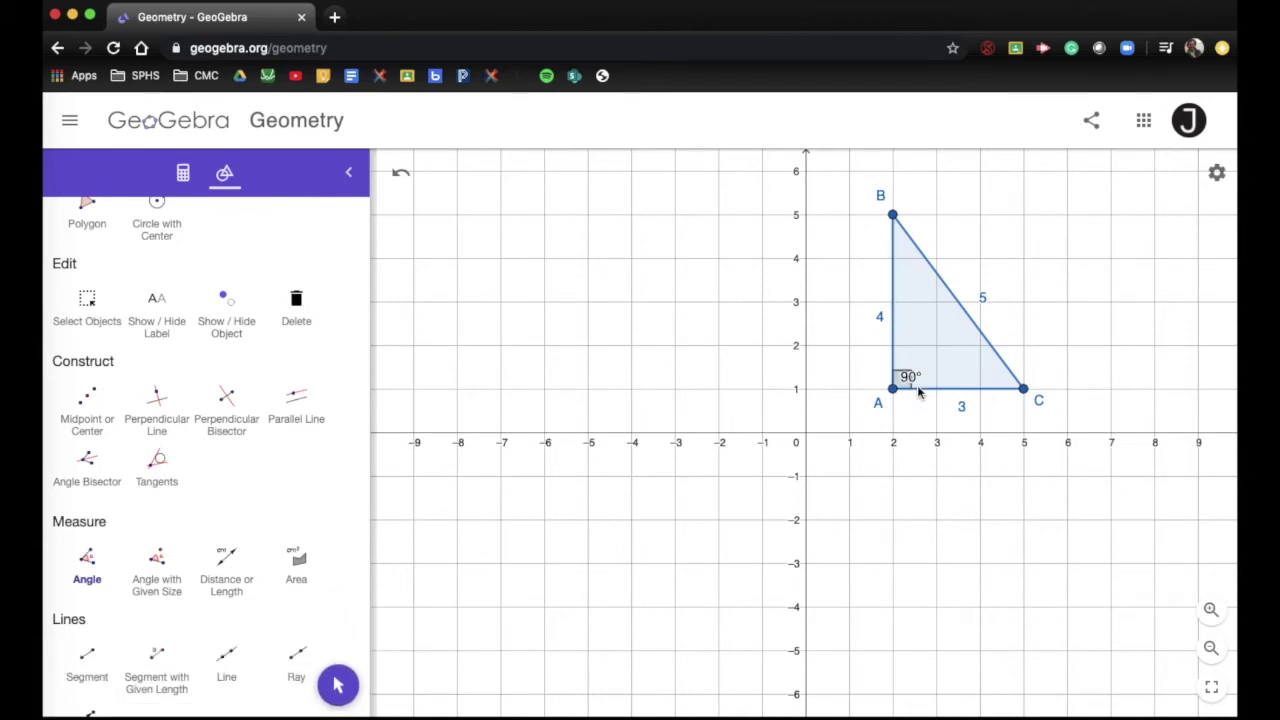
pyautogui.click(895, 265)
pyautogui.click(921, 253)
pyautogui.click(1008, 394)
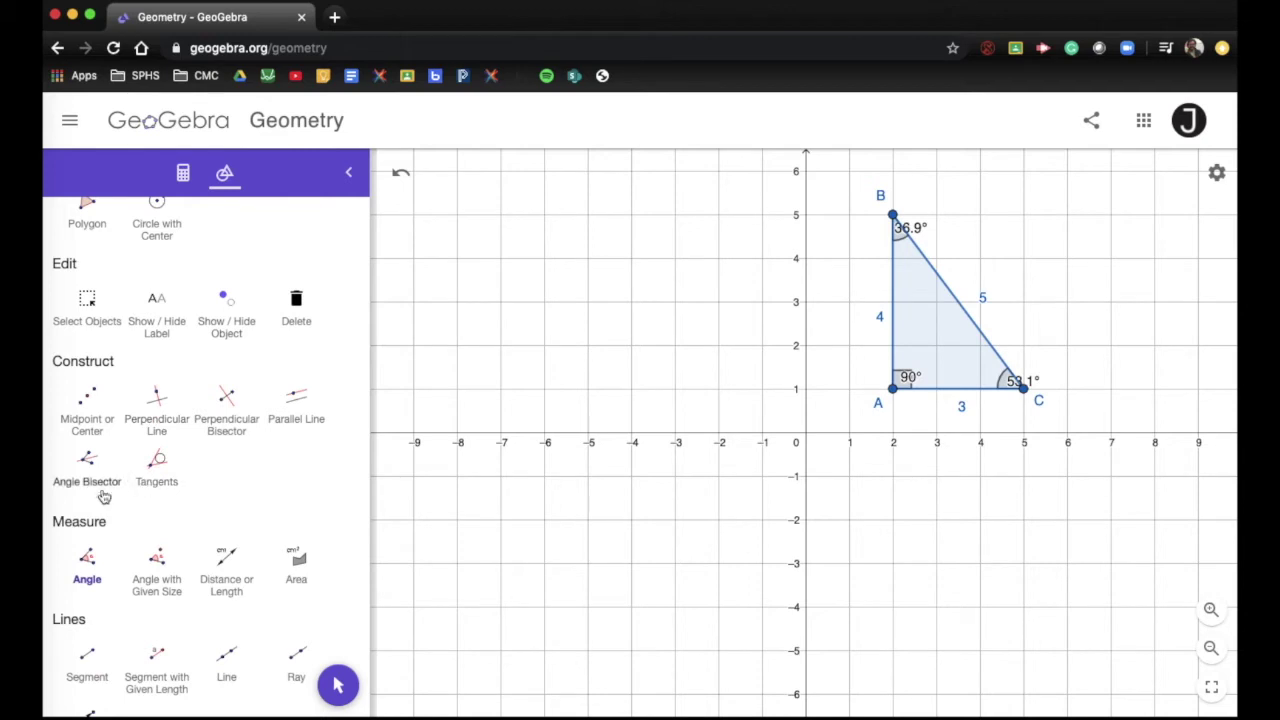
# Drag the 36.9° and 53.1° angle labels inside the triangle.
pyautogui.scroll(2, 95, 322)
pyautogui.click(87, 262)
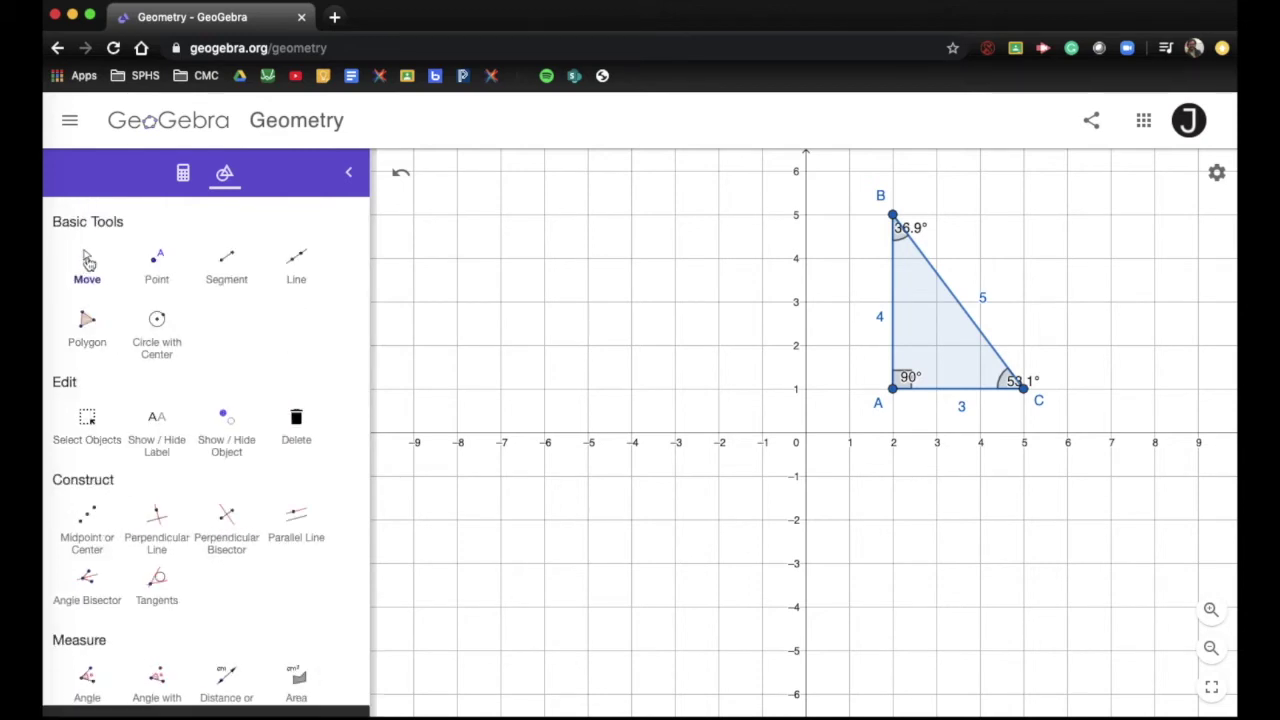
pyautogui.moveTo(922, 232); pyautogui.dragTo(925, 273)
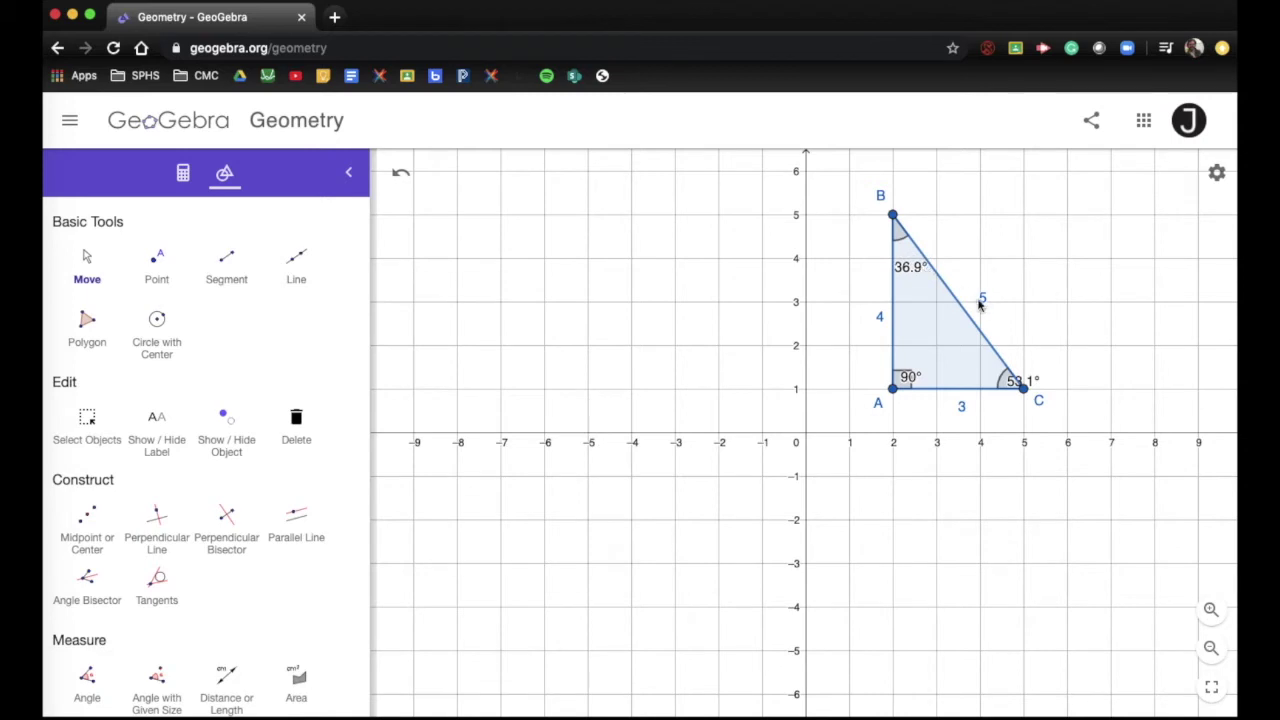
pyautogui.moveTo(1036, 390); pyautogui.dragTo(997, 380)
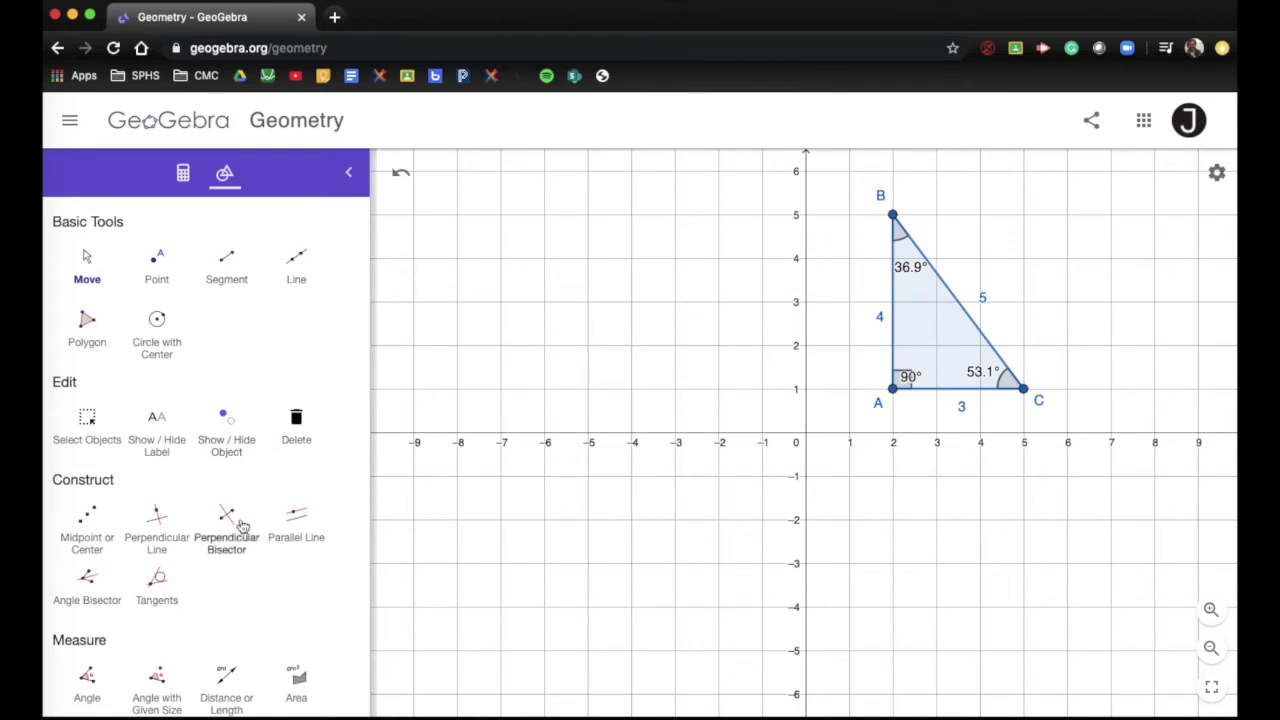
pyautogui.scroll(-2, 242, 572)
# Measure triangle ABC's area (6) and place its label right of the hypotenuse.
pyautogui.click(294, 600)
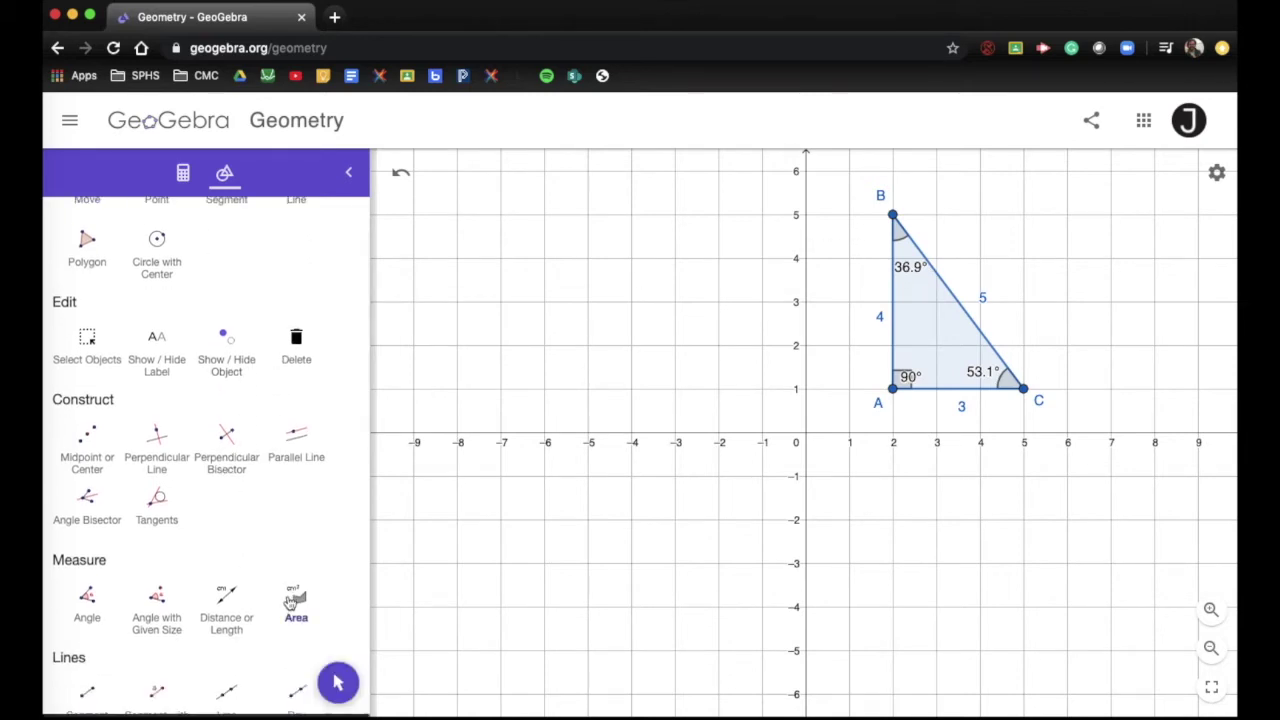
pyautogui.click(933, 330)
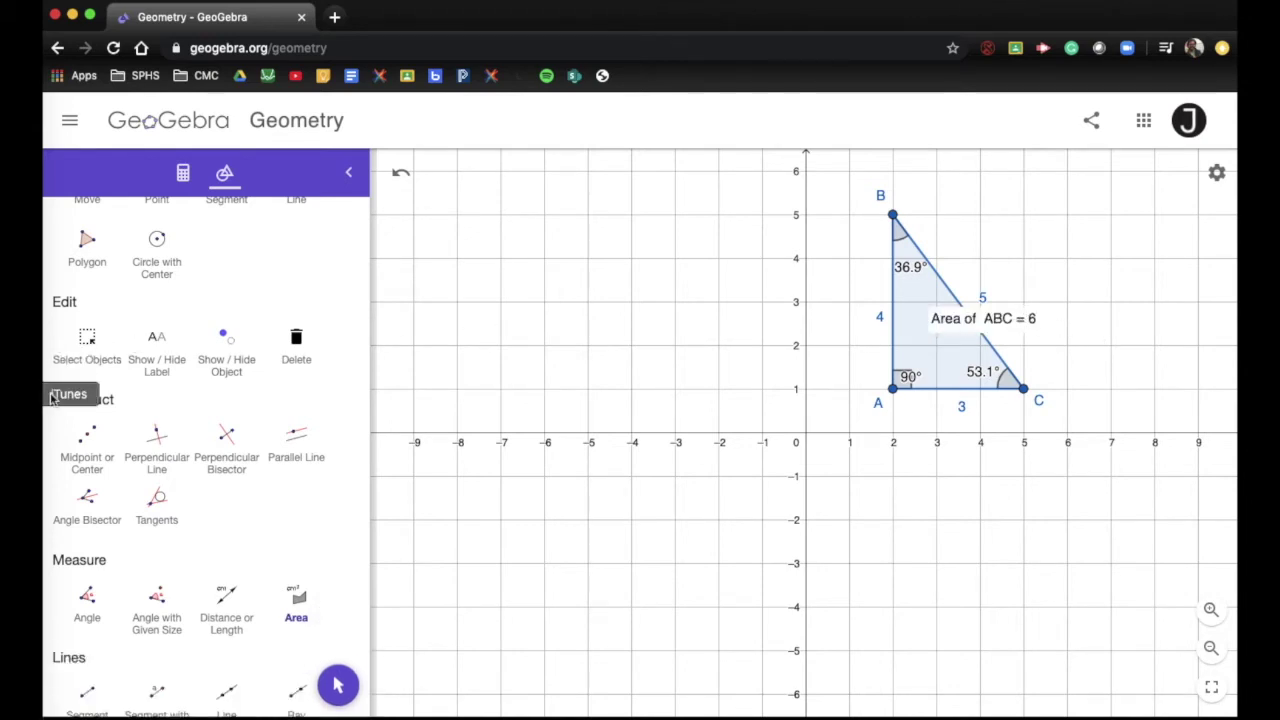
pyautogui.scroll(2, 120, 350)
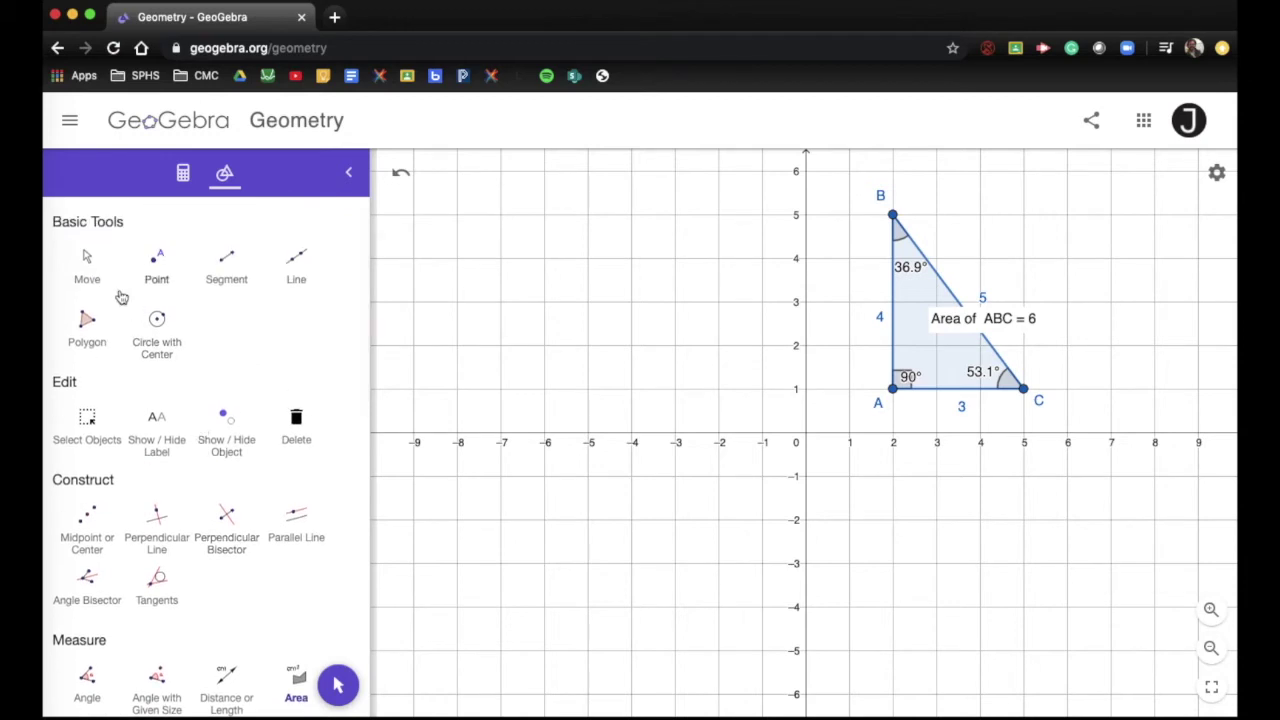
pyautogui.click(88, 262)
pyautogui.moveTo(1025, 322); pyautogui.dragTo(1095, 327)
pyautogui.click(1078, 377)
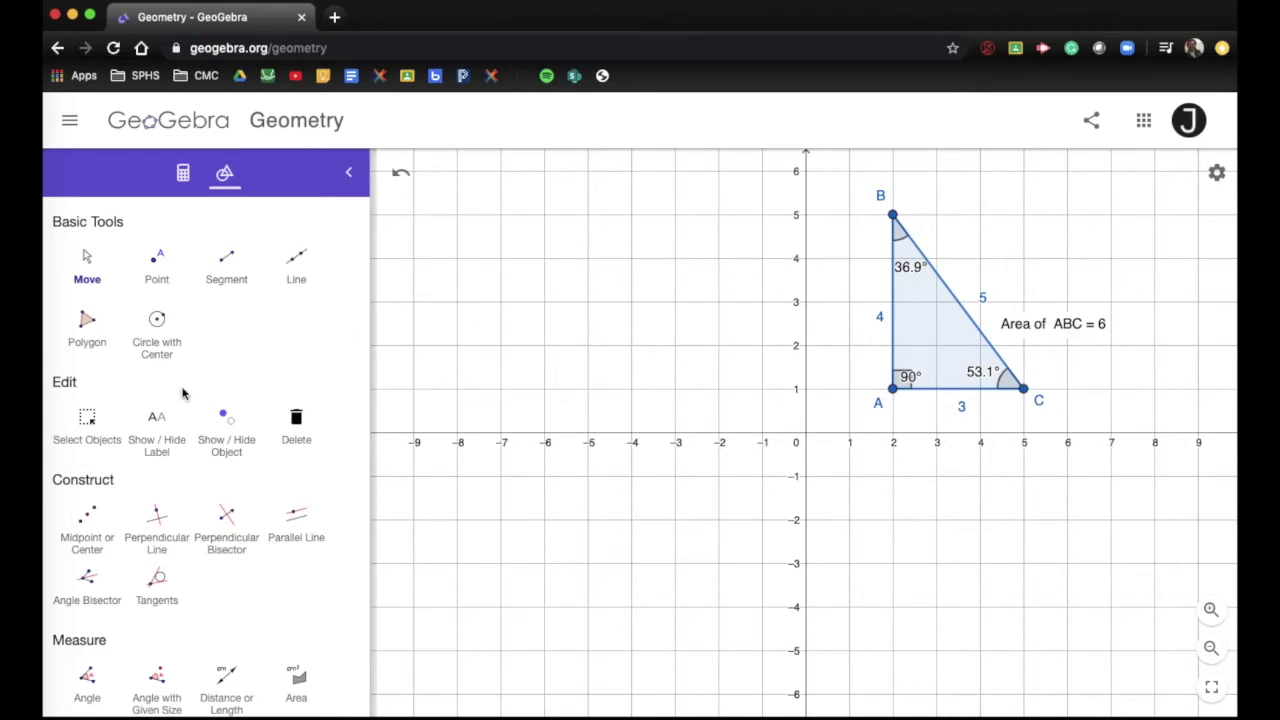
# Select triangle ABC with Rotate around Point, redoing the choice after one undo.
pyautogui.scroll(-5, 152, 490)
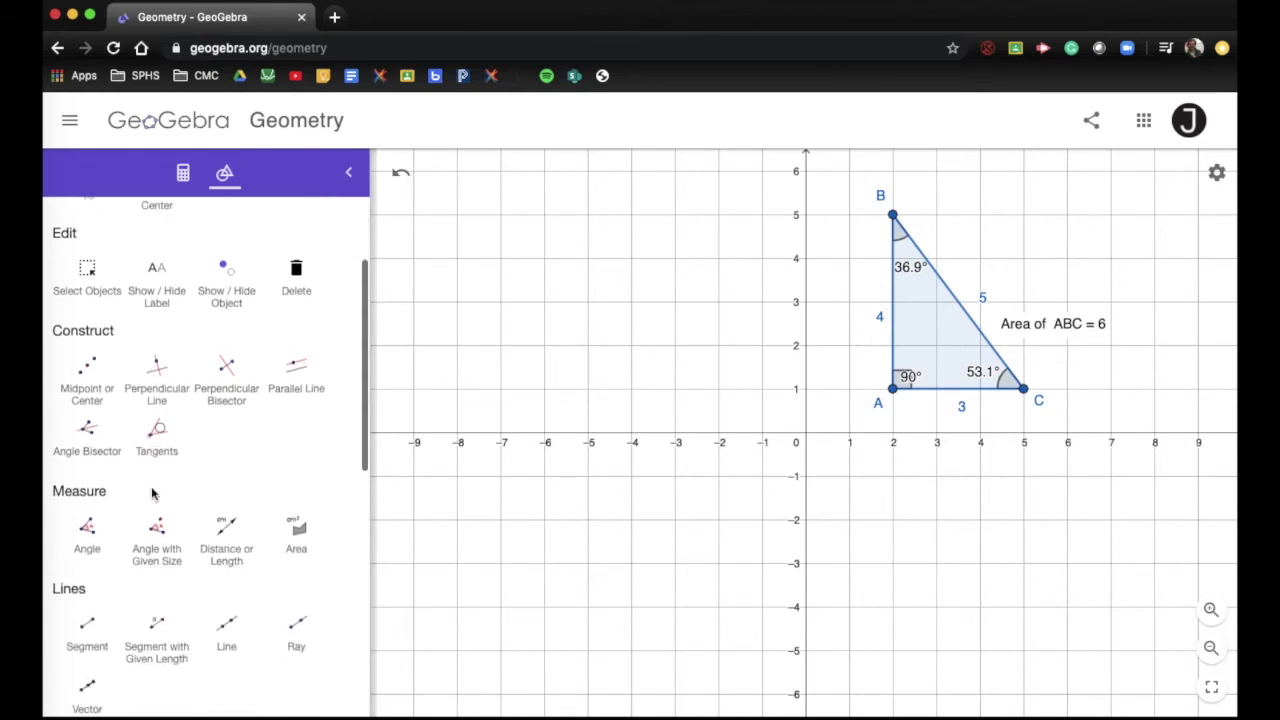
pyautogui.scroll(-4, 152, 490)
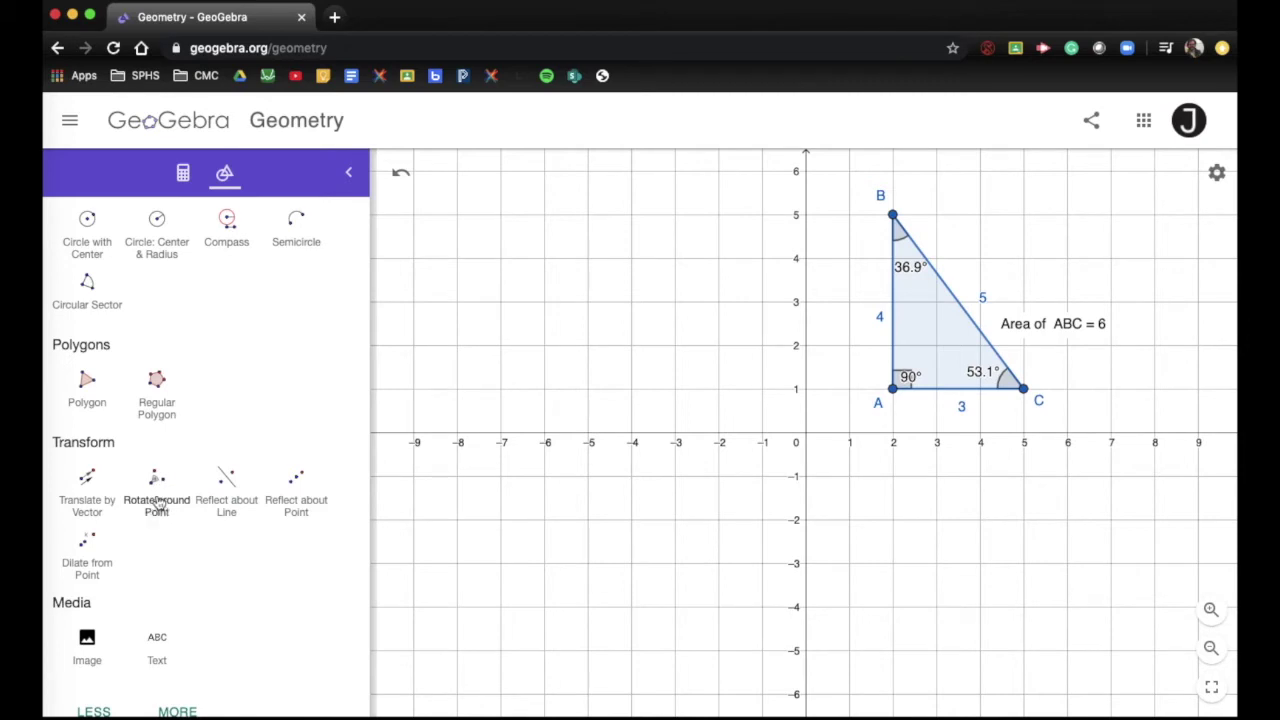
pyautogui.click(158, 507)
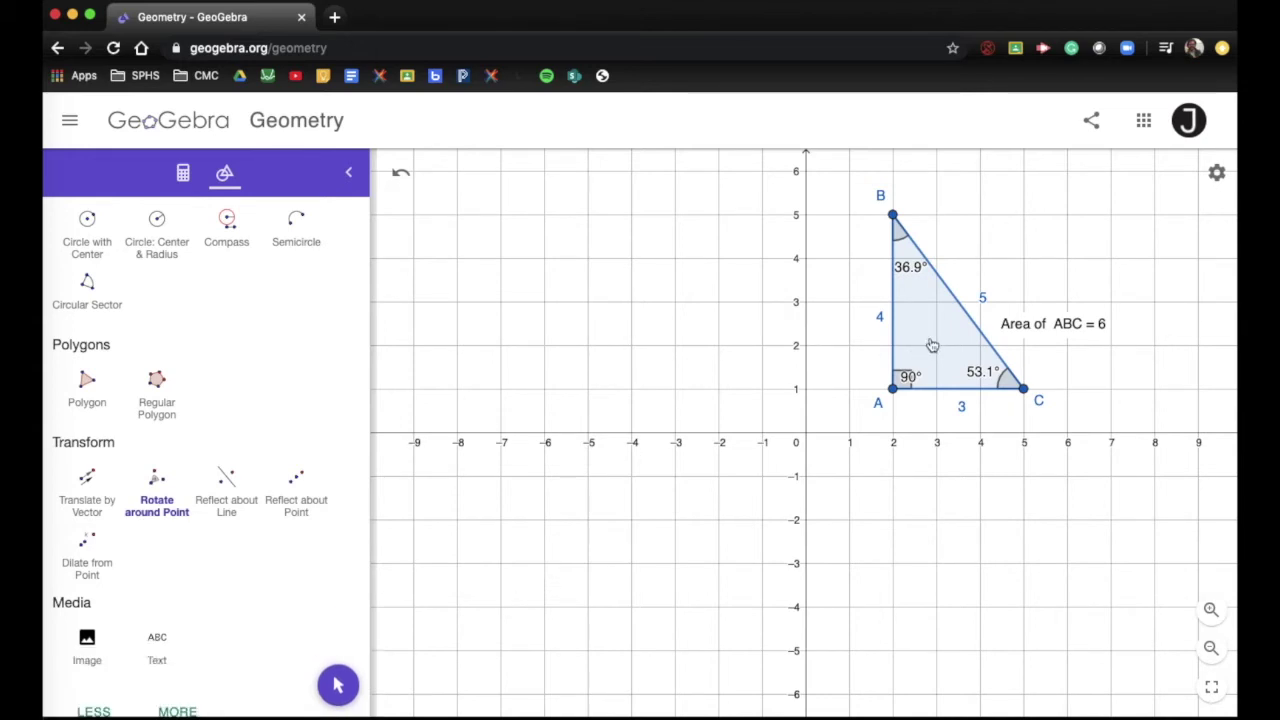
pyautogui.click(932, 345)
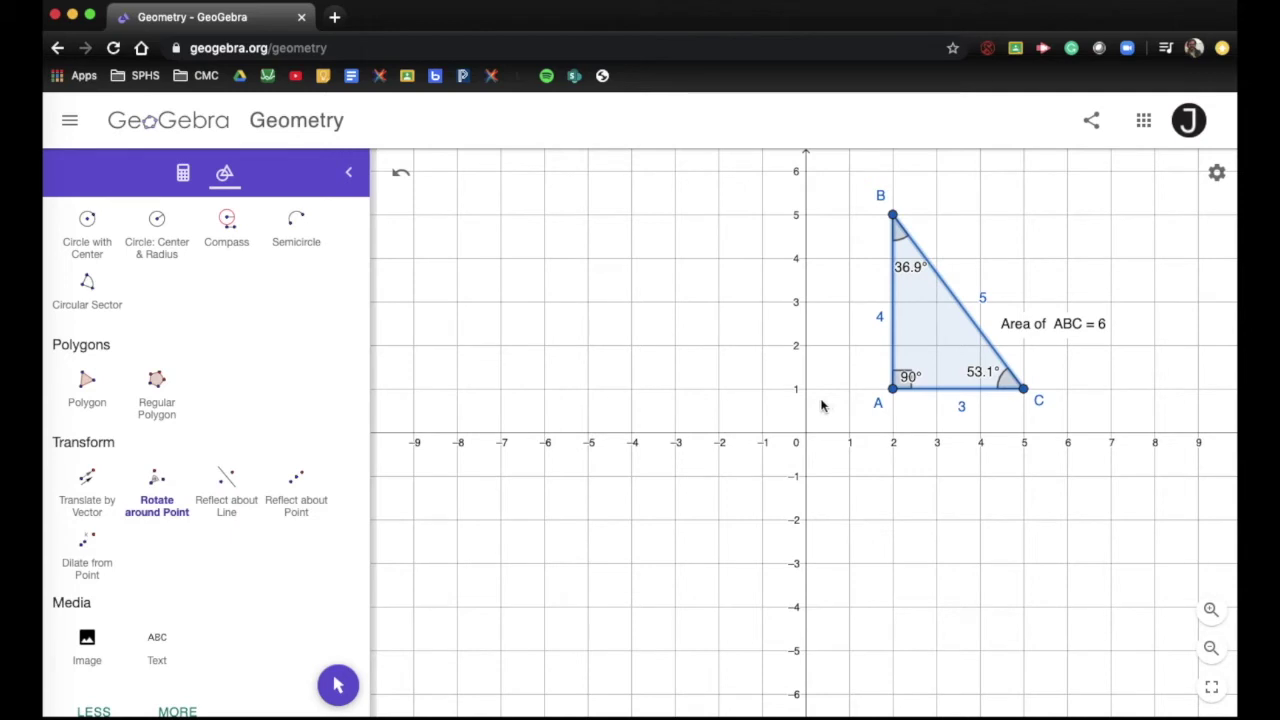
pyautogui.click(400, 174)
pyautogui.click(163, 492)
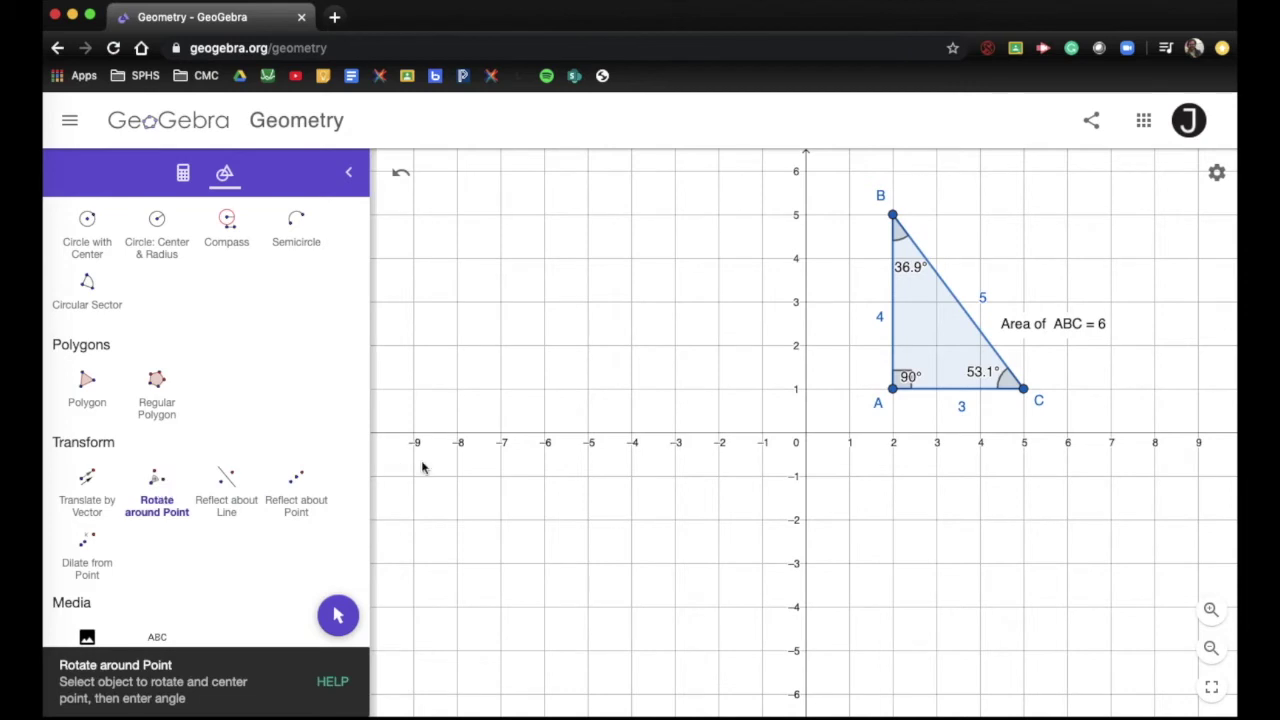
pyautogui.click(936, 355)
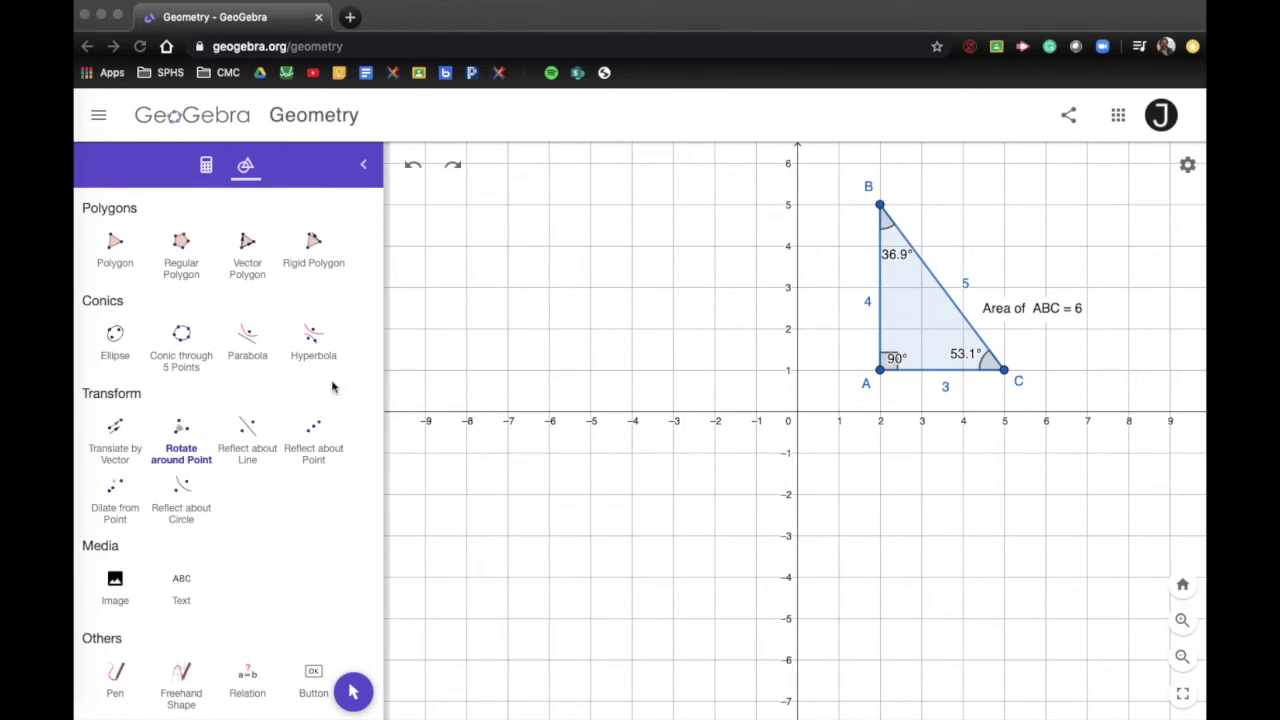
# Place point D at the origin (0,0) with the Point tool.
pyautogui.scroll(10, 230, 385)
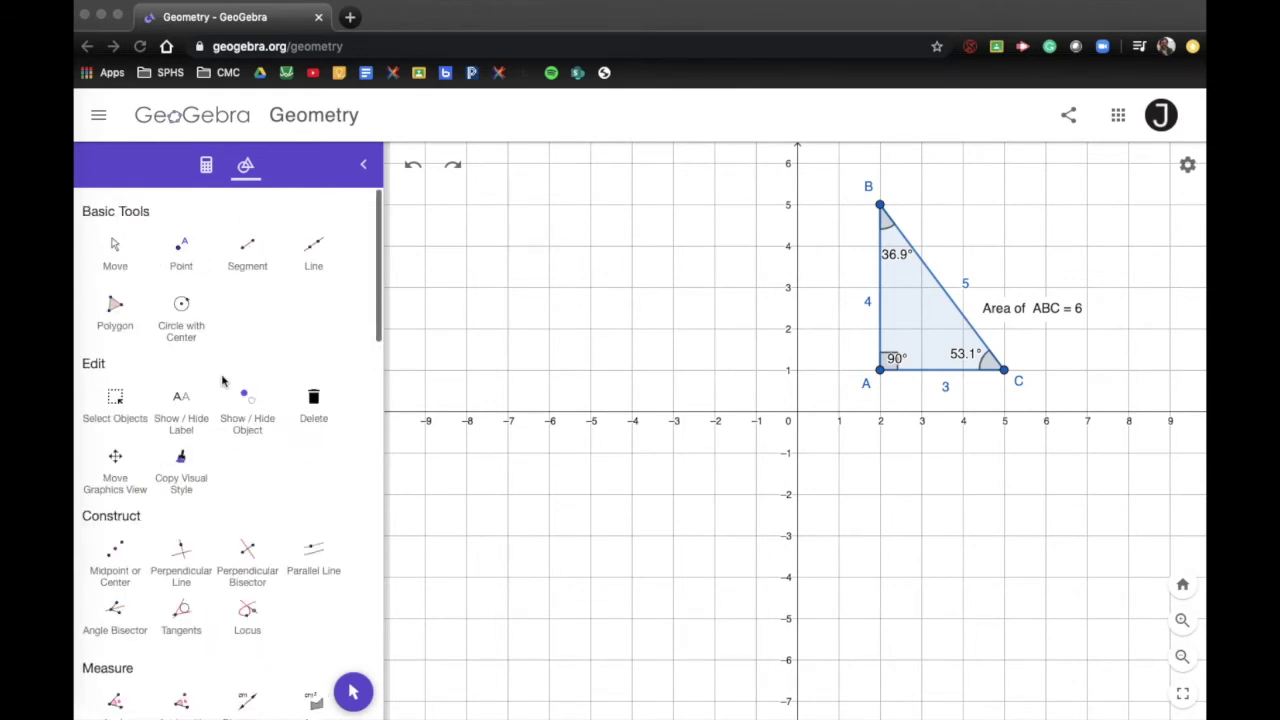
pyautogui.click(181, 255)
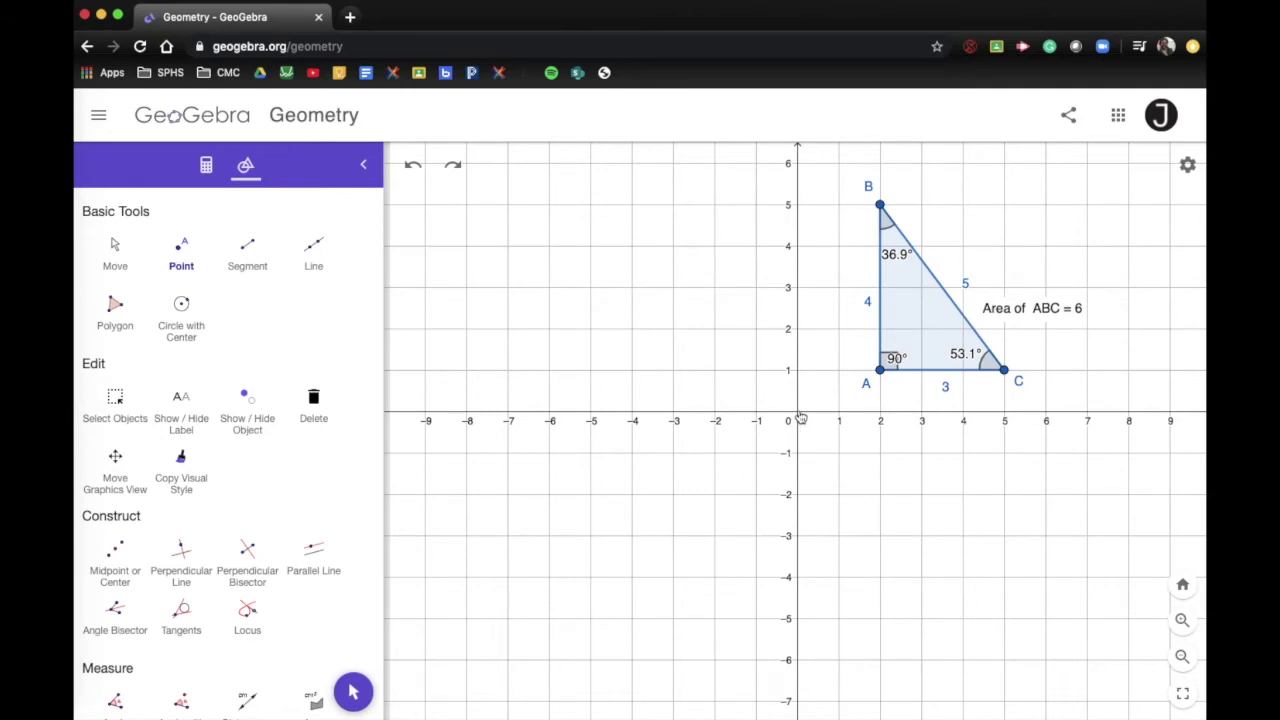
pyautogui.click(799, 414)
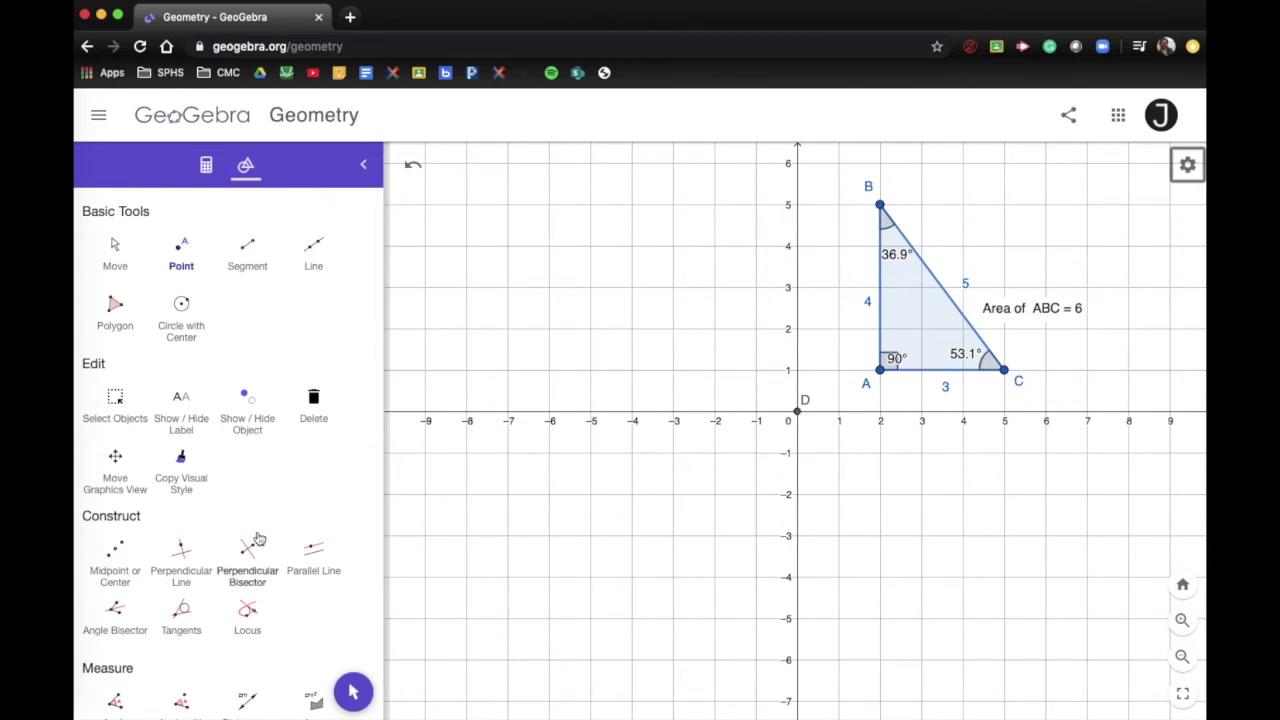
# Rotate ABC 90° counterclockwise about D, giving A'(-1,2), B'(-5,2), C'(-1,5).
pyautogui.scroll(-1, 258, 540)
pyautogui.scroll(-8, 258, 540)
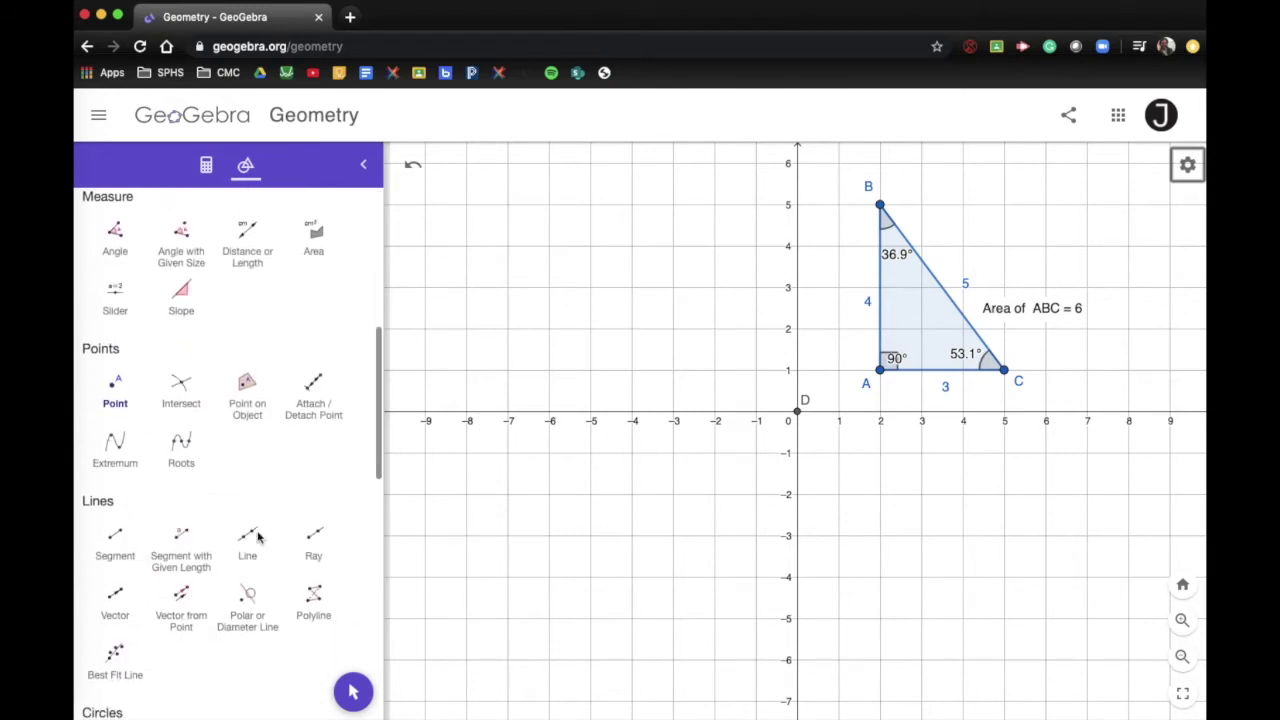
pyautogui.scroll(-7, 258, 538)
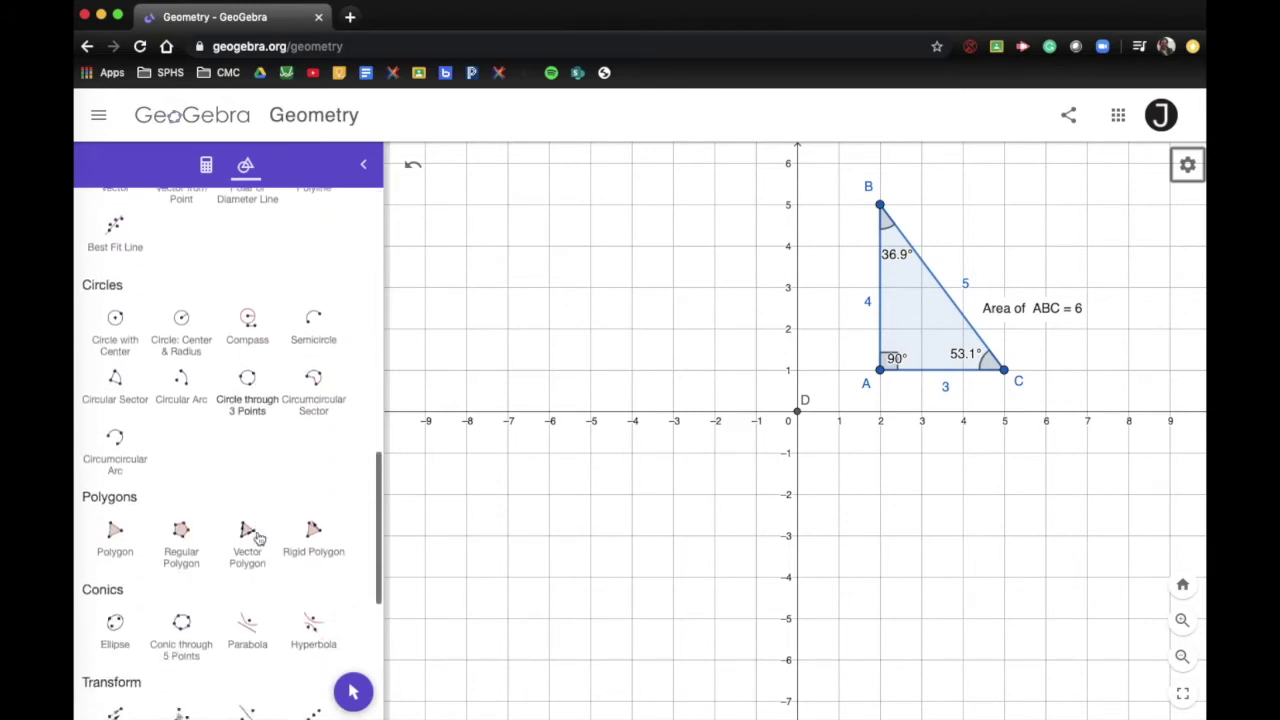
pyautogui.scroll(-5, 258, 538)
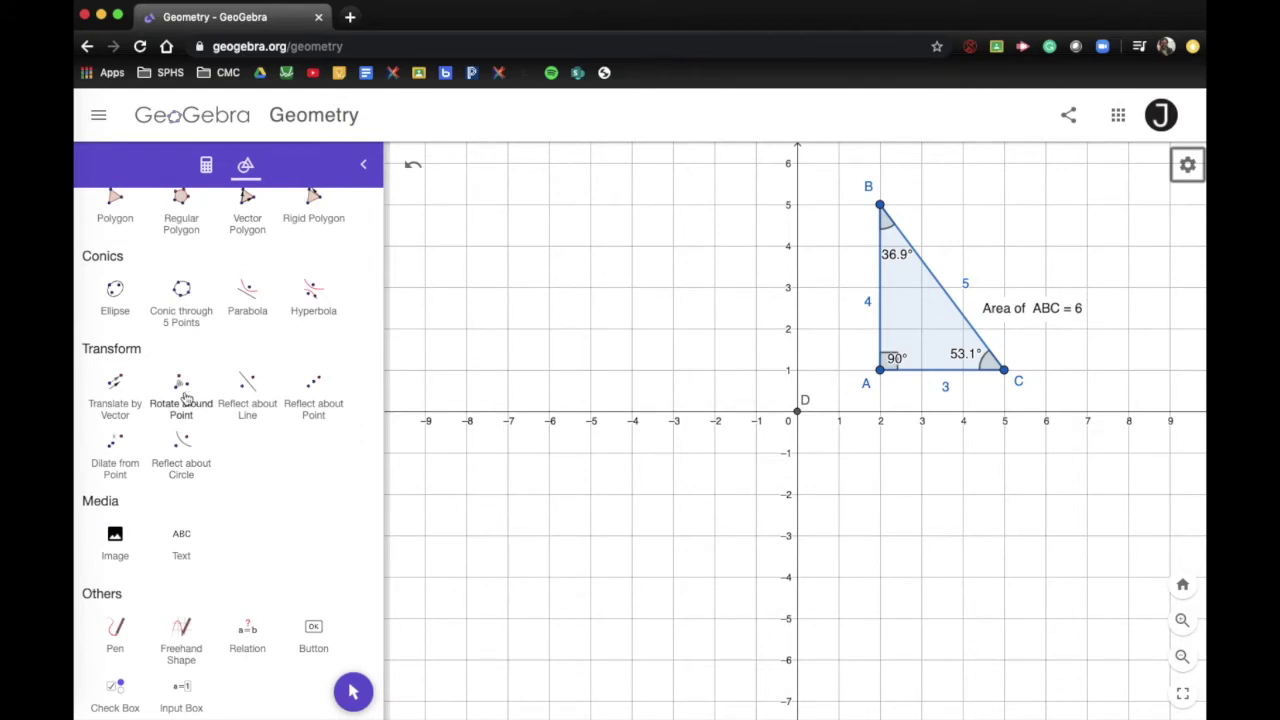
pyautogui.click(181, 395)
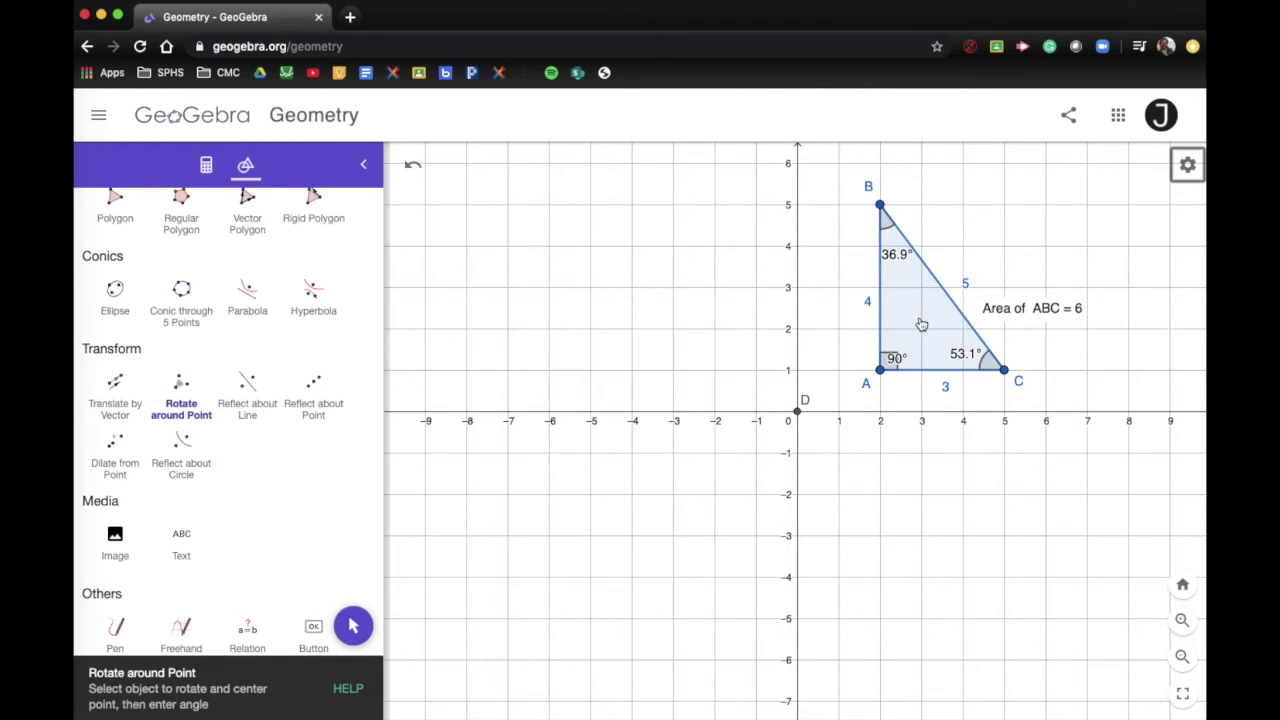
pyautogui.click(921, 325)
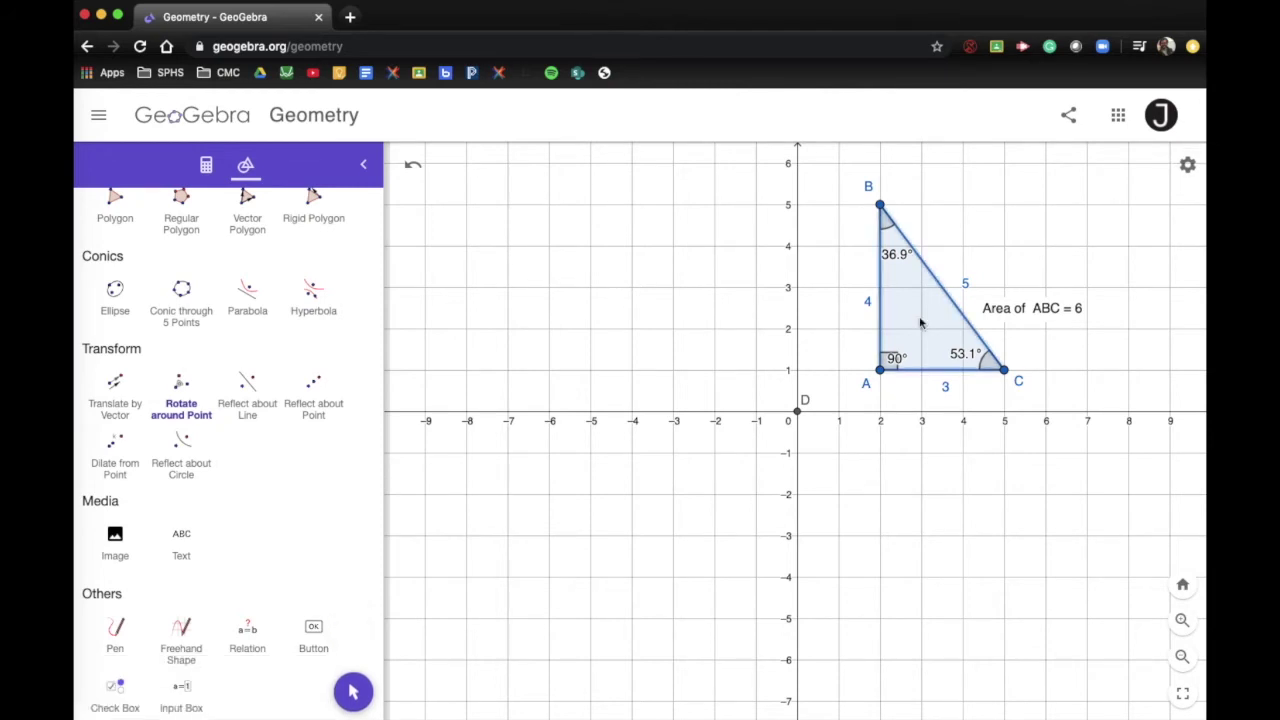
pyautogui.click(799, 413)
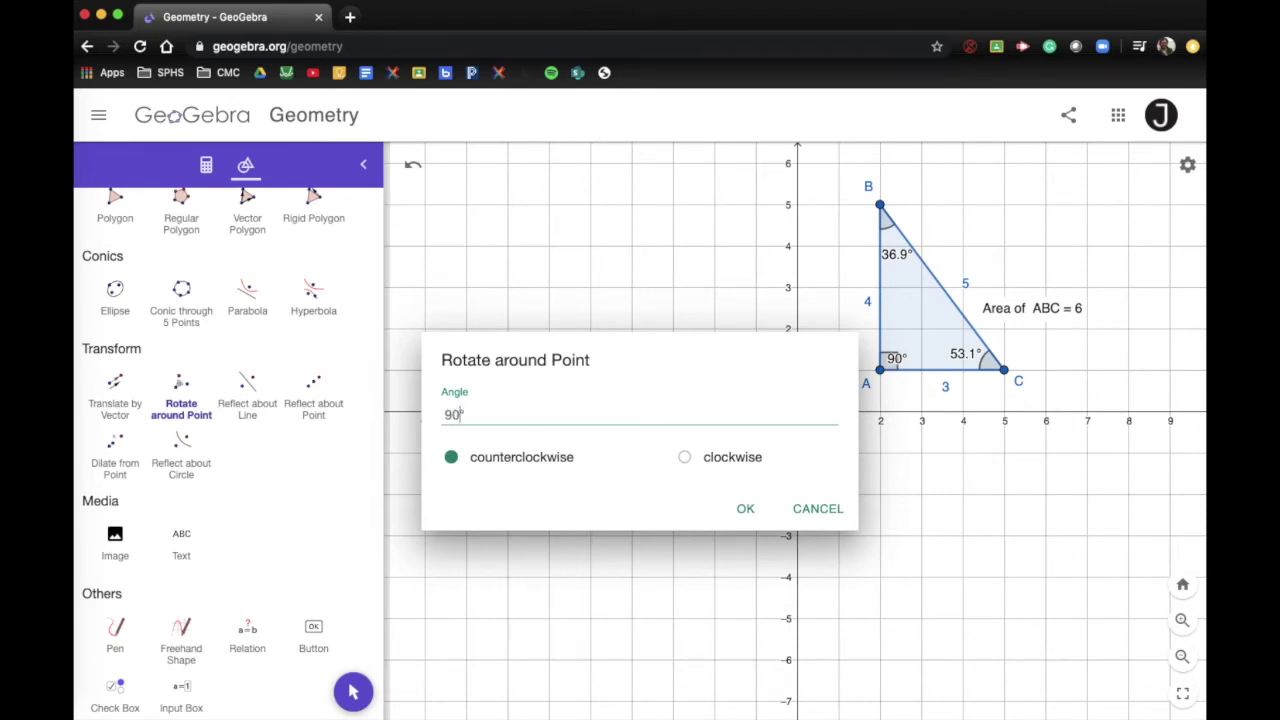
pyautogui.click(742, 512)
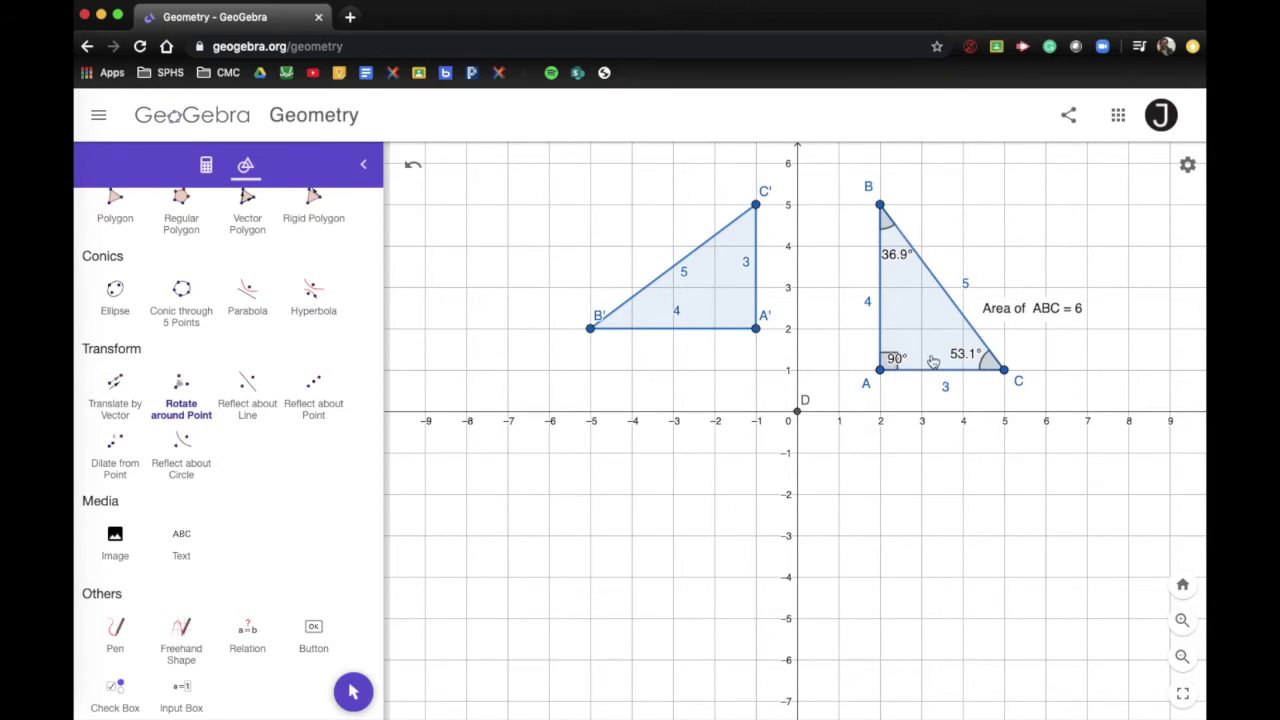
pyautogui.click(181, 385)
# Rotate A'B'C' 90° counterclockwise about D, giving A''(-2,-1), B''(-2,-5), C''(-5,-1).
pyautogui.click(713, 290)
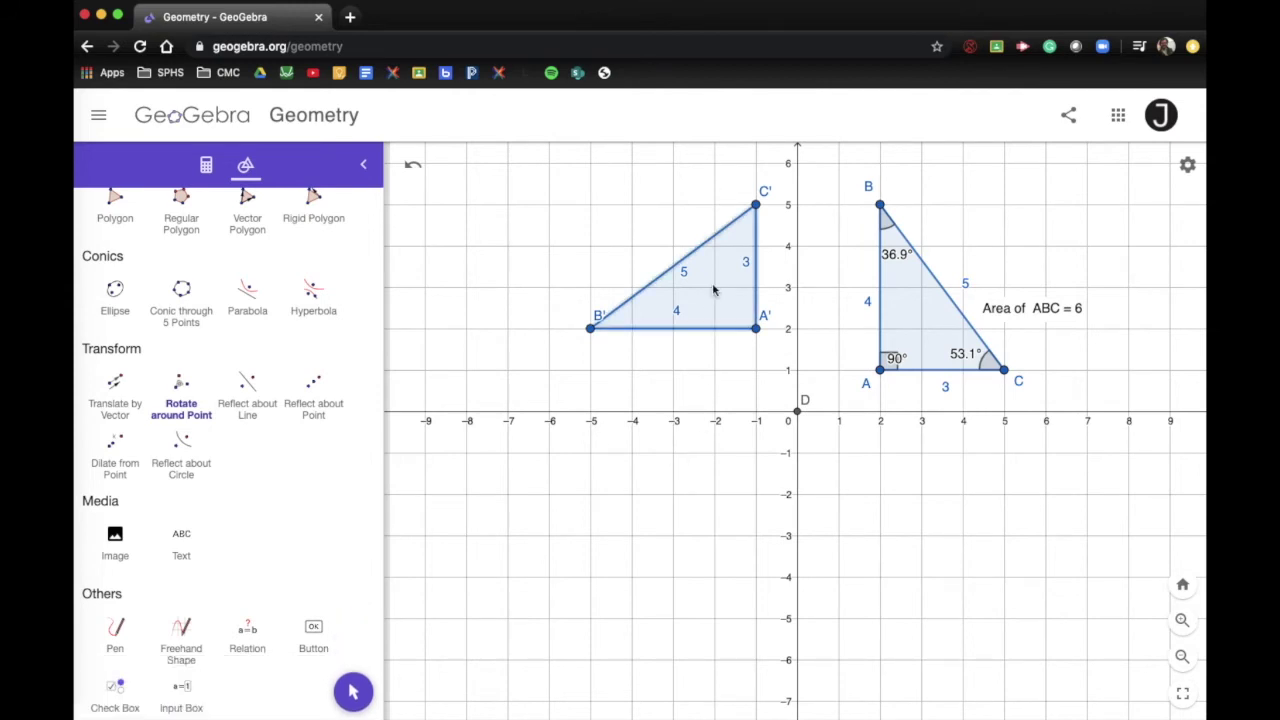
pyautogui.click(799, 416)
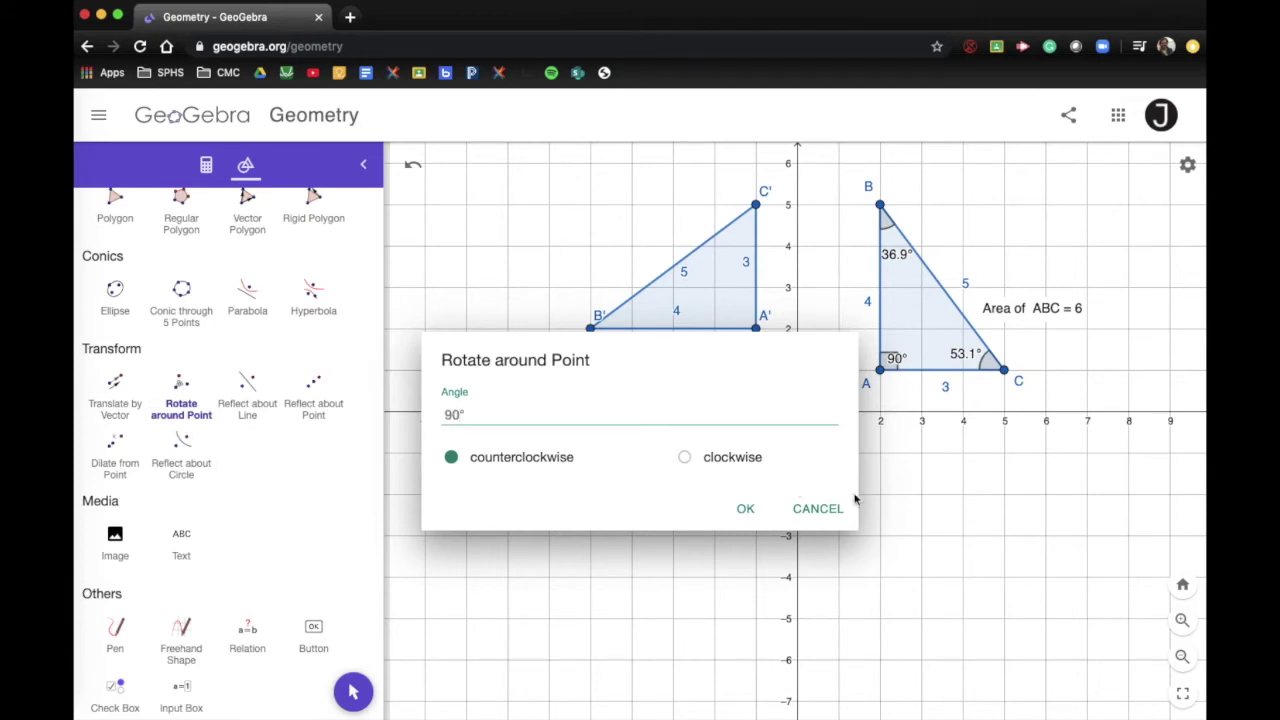
pyautogui.click(752, 521)
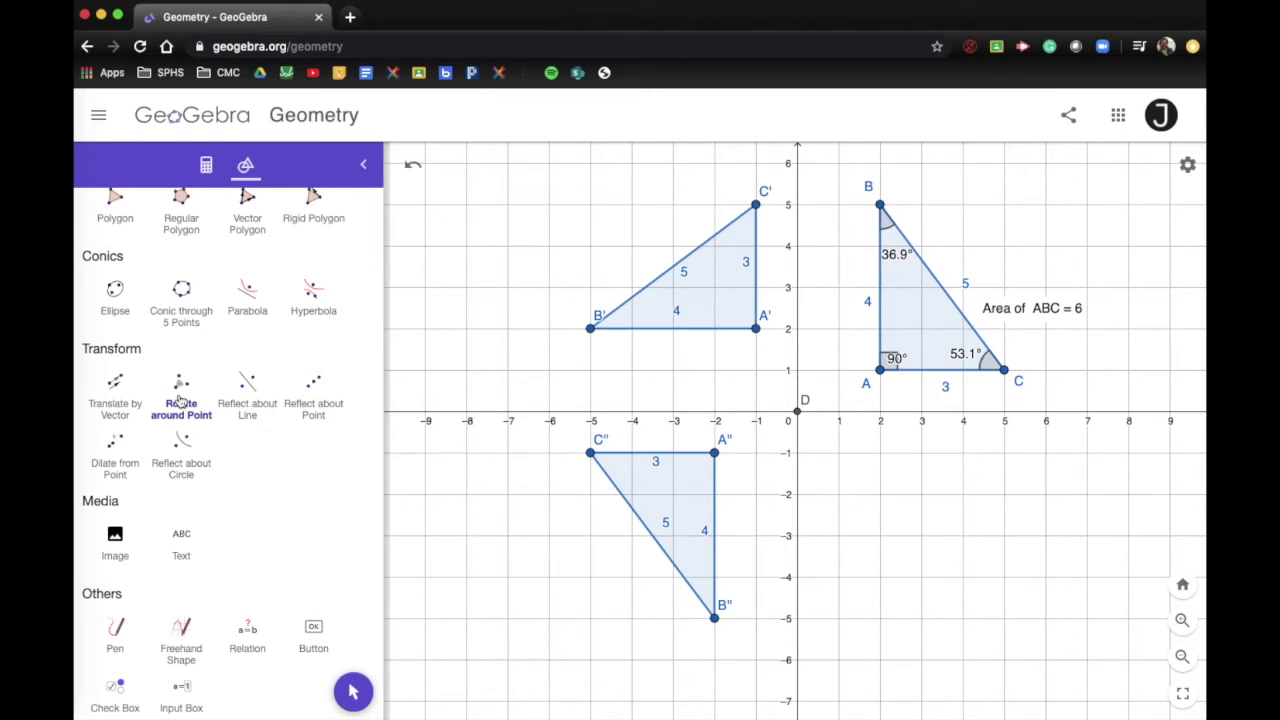
# Rotate triangle A''B''C'' 90° counterclockwise about D to create A'''B'''C''' at (1,-2), (5,-2), (1,-5).
pyautogui.click(672, 480)
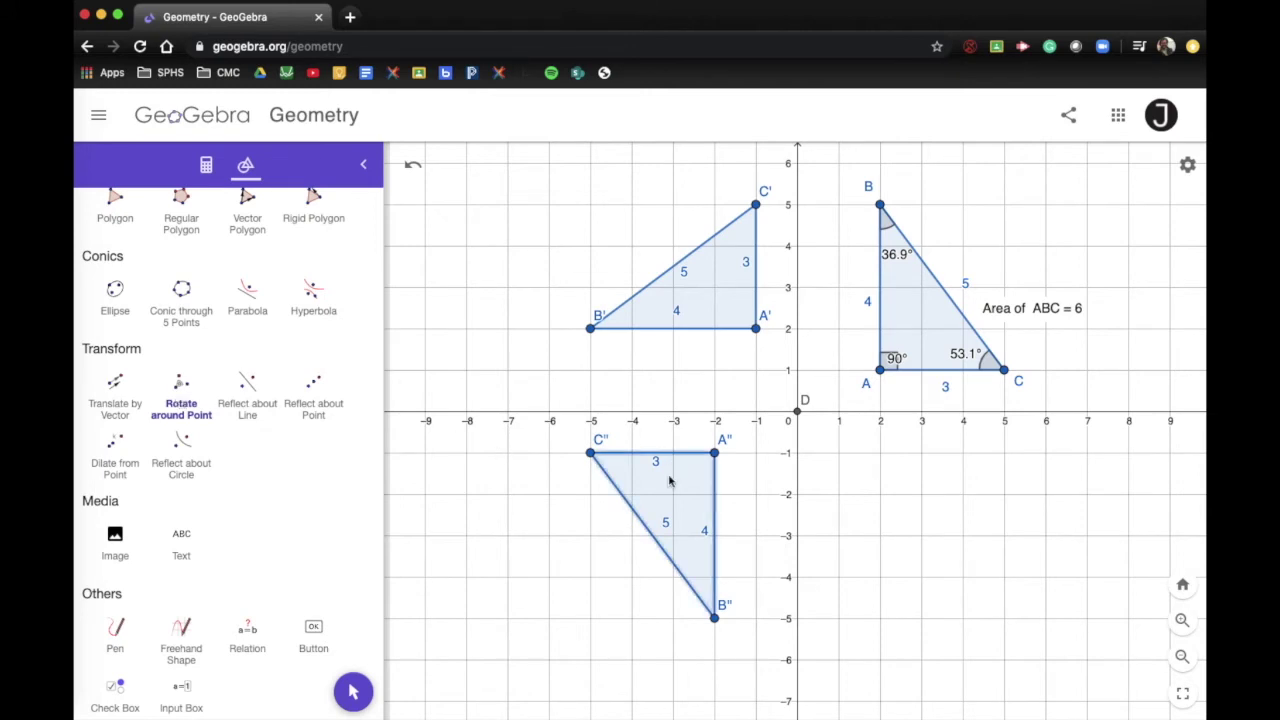
pyautogui.click(800, 414)
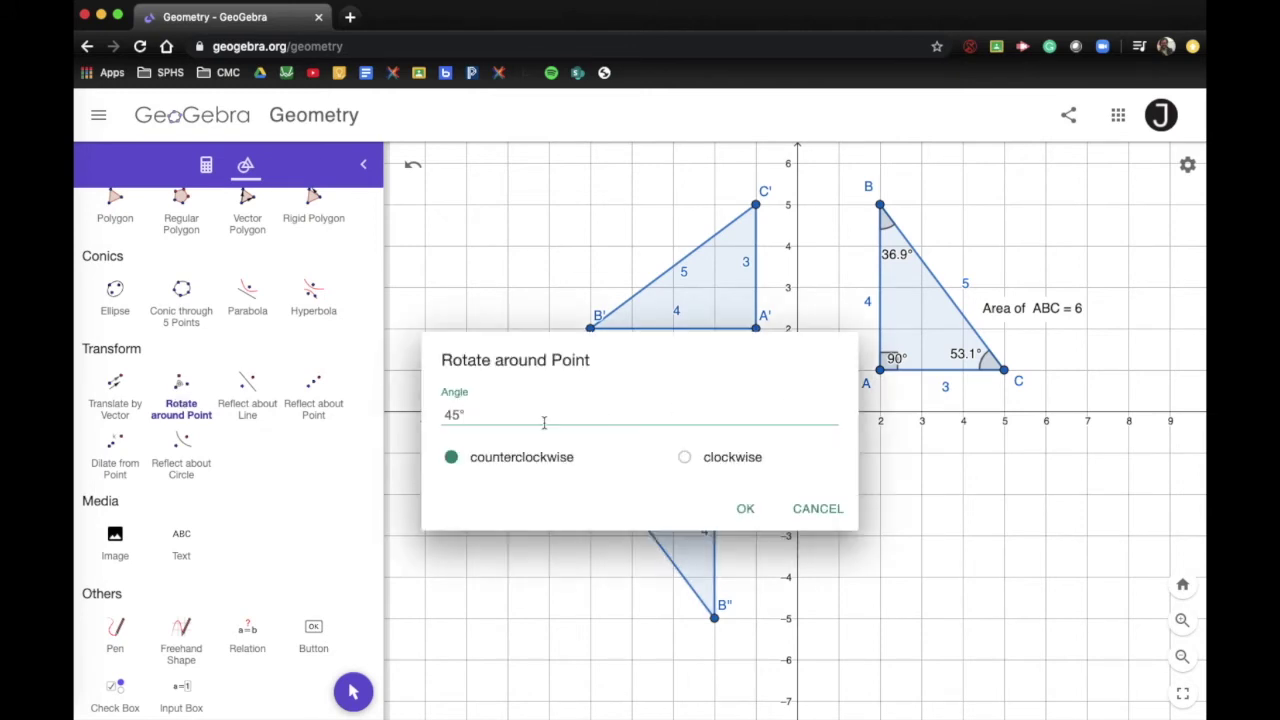
pyautogui.moveTo(455, 414); pyautogui.dragTo(441, 413)
pyautogui.write('90')
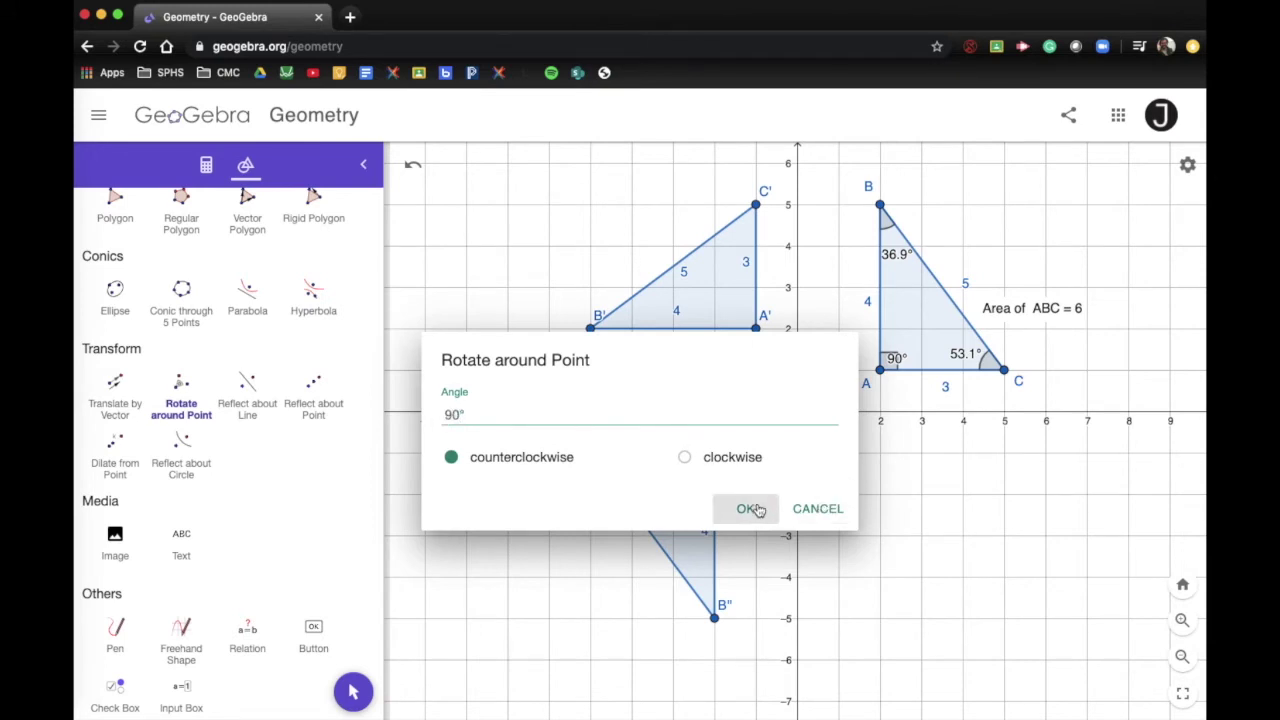
pyautogui.click(746, 509)
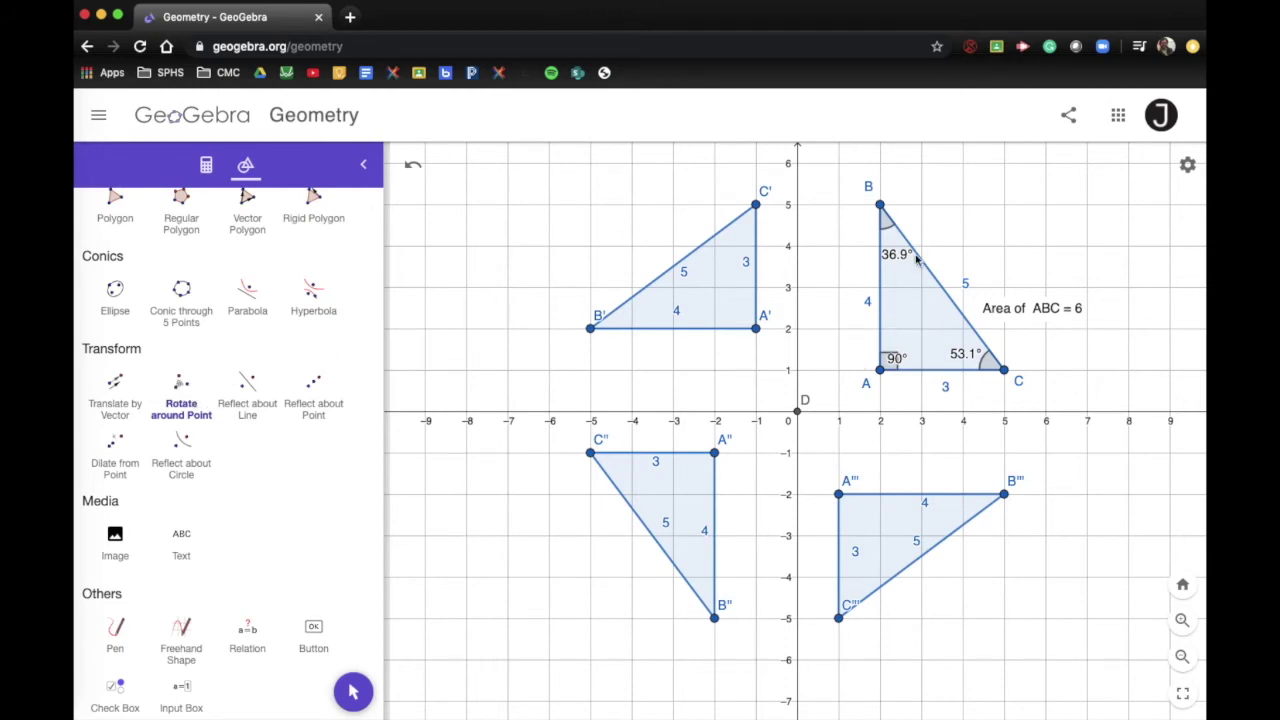
pyautogui.click(912, 344)
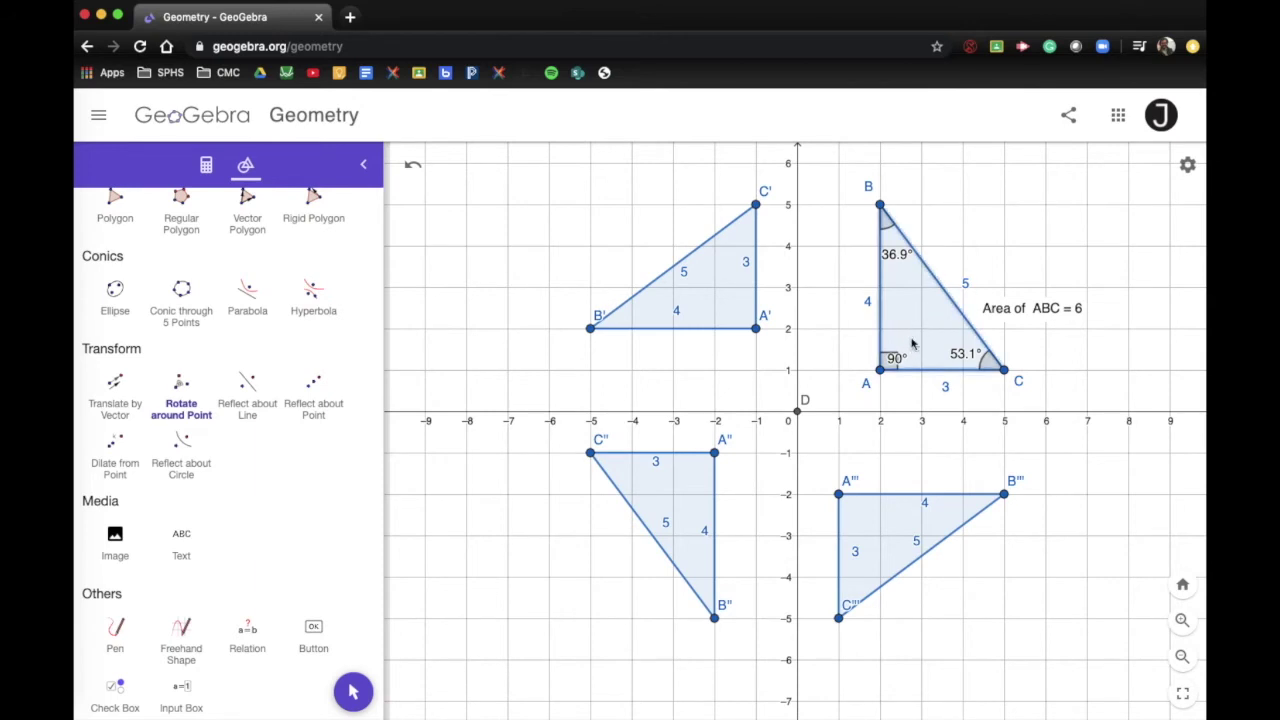
pyautogui.click(795, 414)
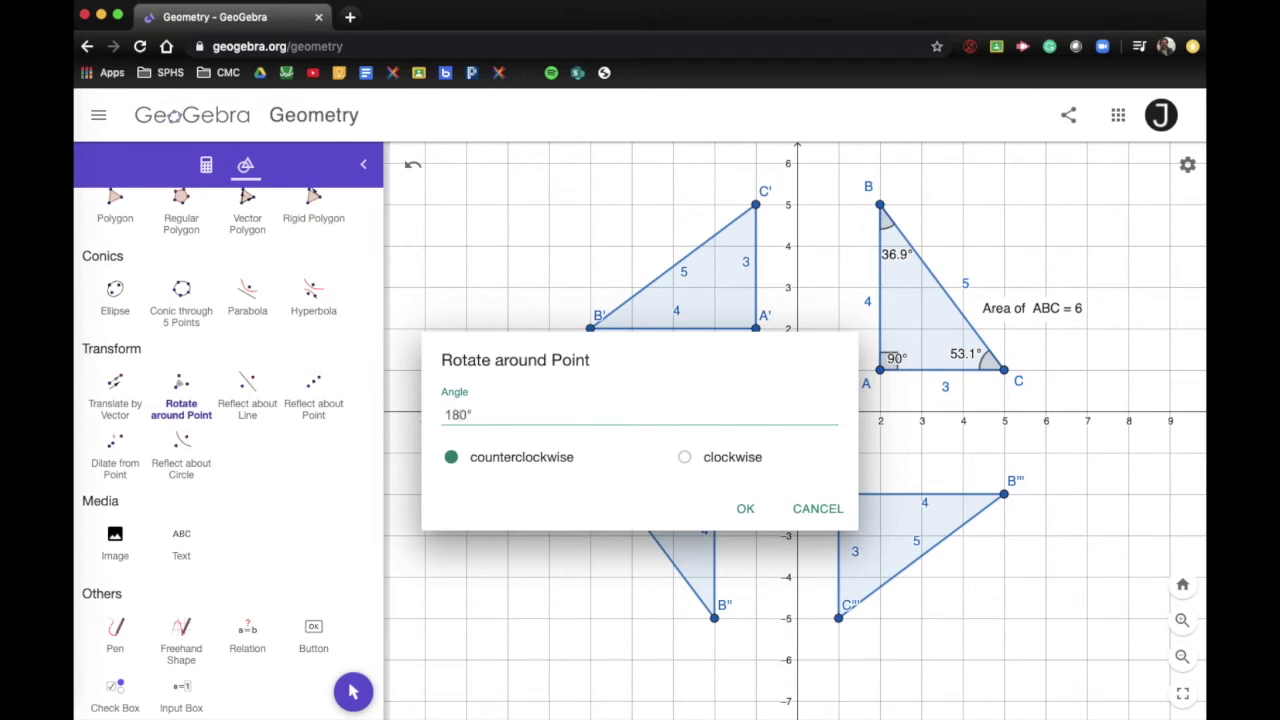
pyautogui.click(746, 510)
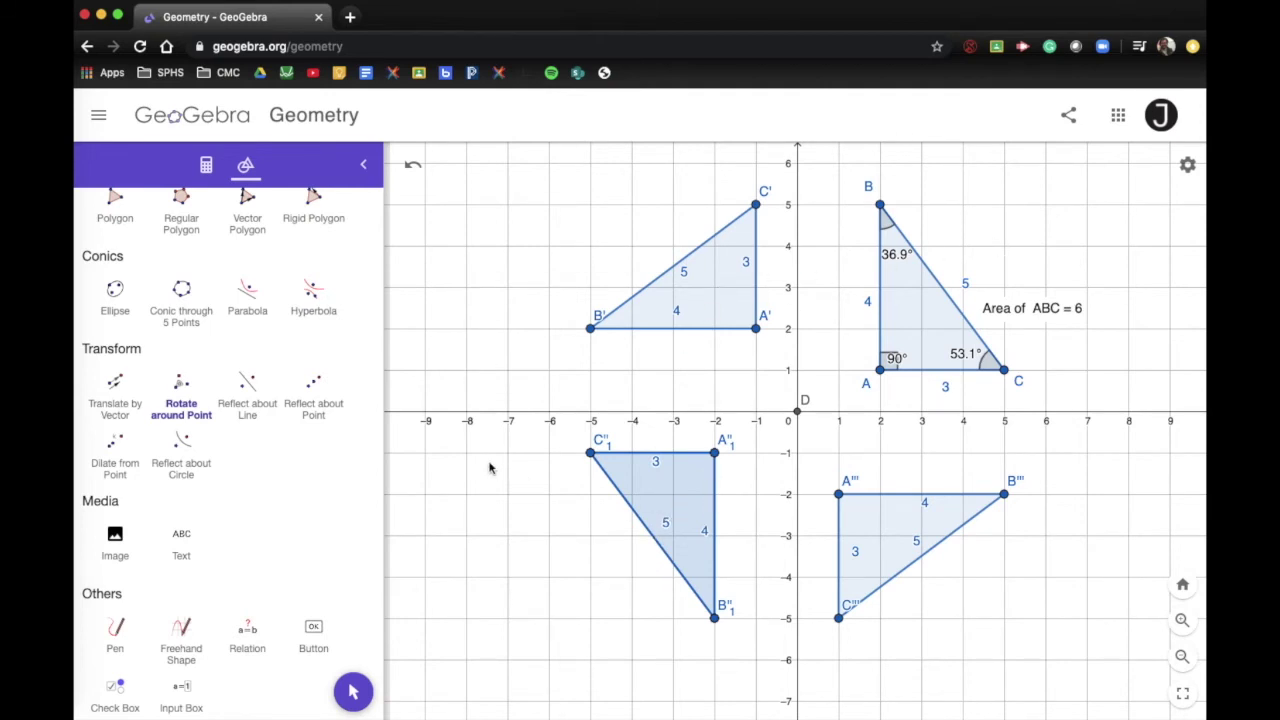
pyautogui.click(412, 170)
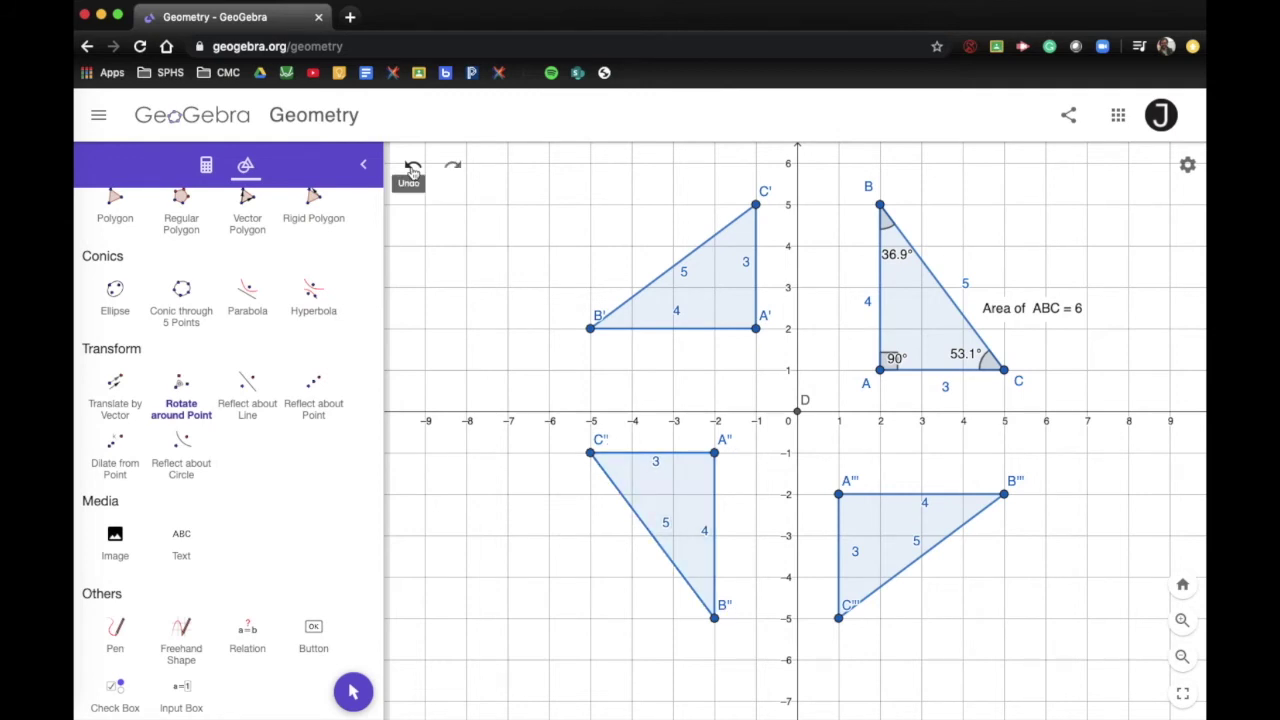
pyautogui.click(904, 293)
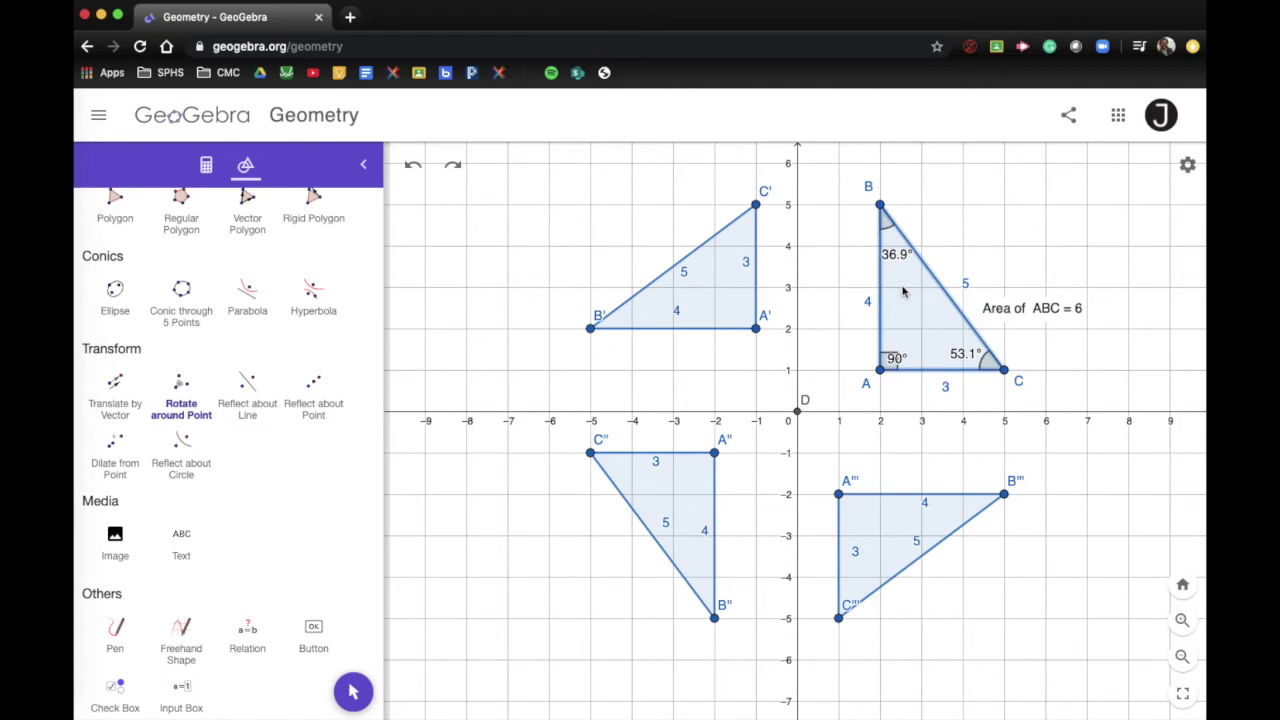
pyautogui.click(798, 411)
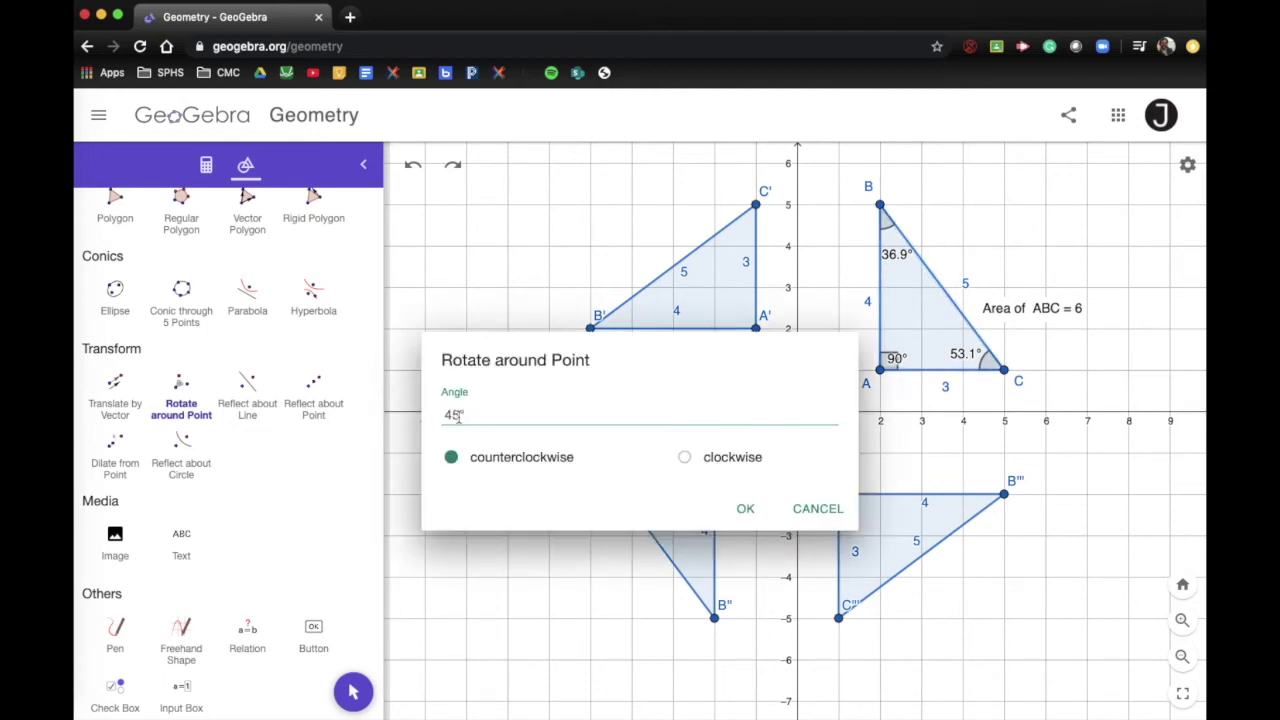
pyautogui.write('270')
pyautogui.click(743, 510)
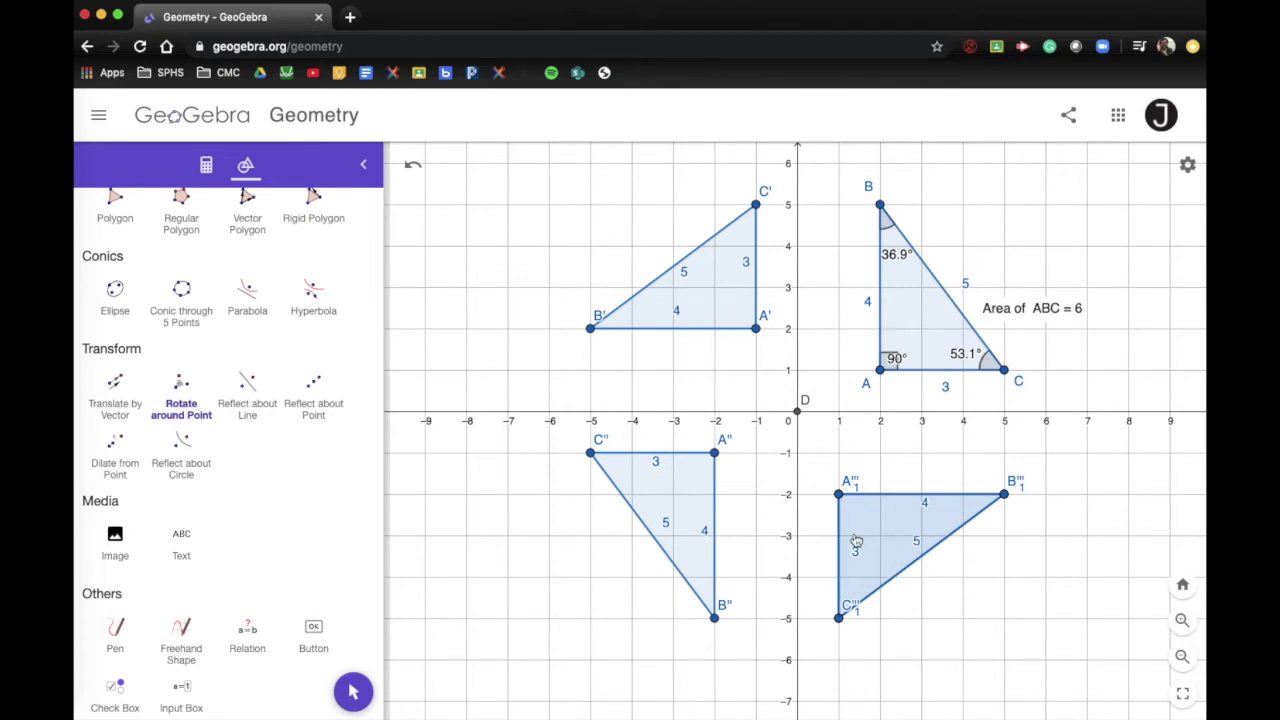
pyautogui.click(412, 168)
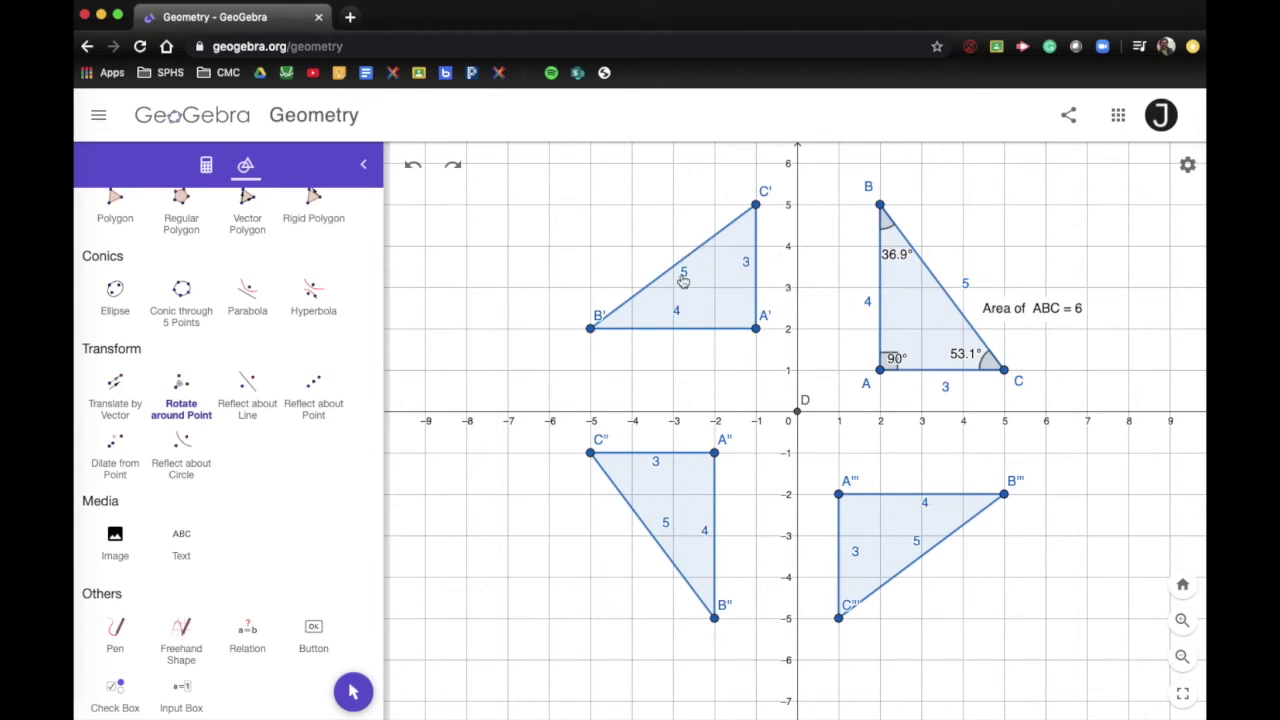
# Move the 5 and 4 labels of A'B'C' and the 3 and 5 labels of A''B''C'' outside their edges.
pyautogui.scroll(10, 205, 320)
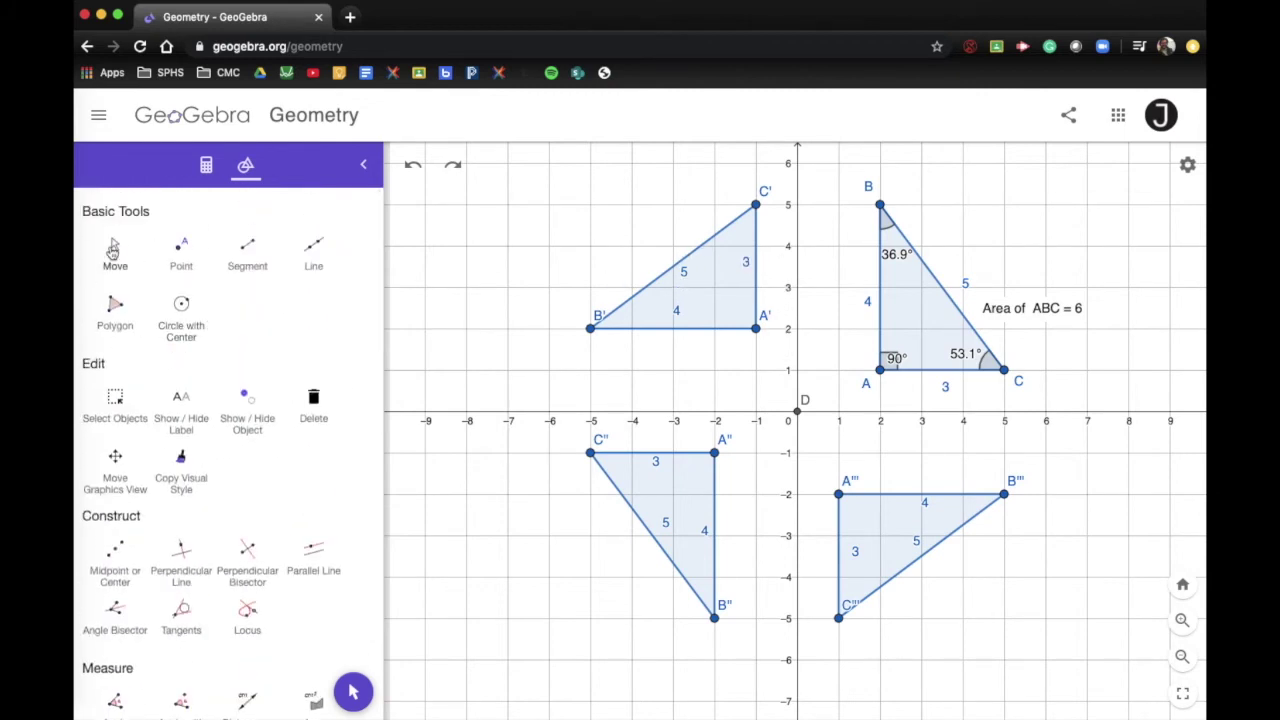
pyautogui.click(113, 248)
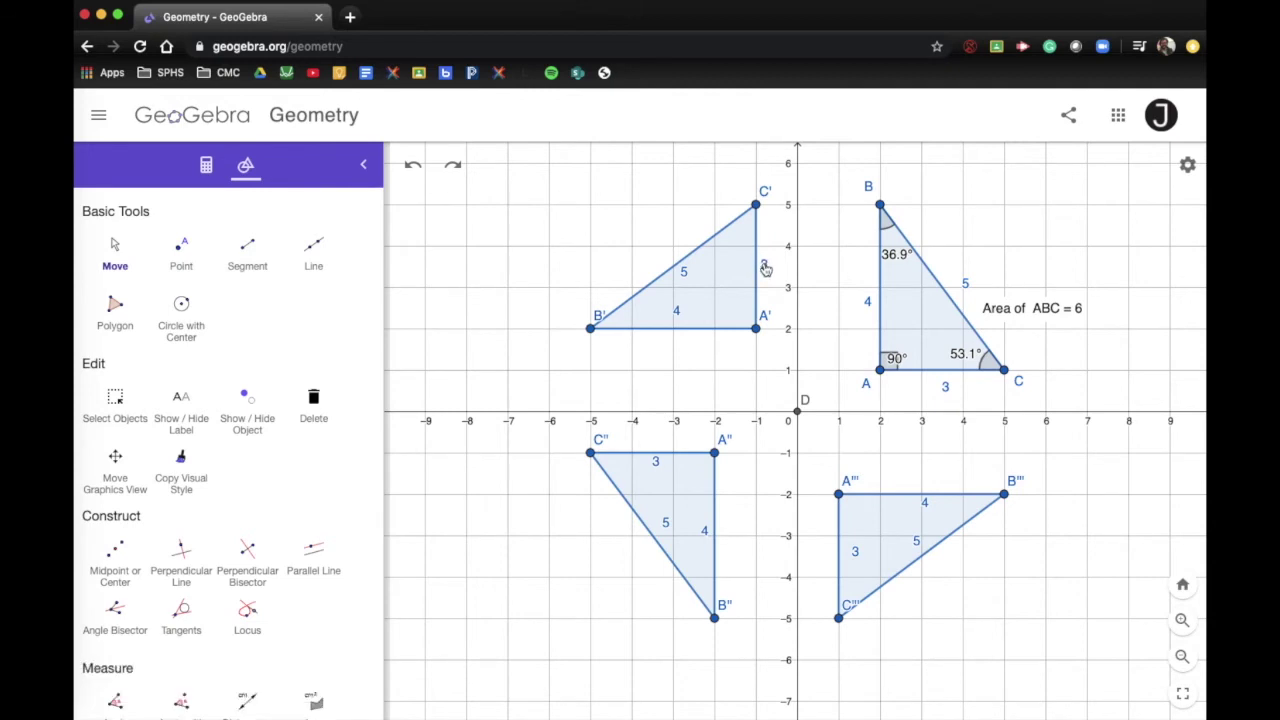
pyautogui.moveTo(685, 273); pyautogui.dragTo(676, 253)
pyautogui.moveTo(680, 318); pyautogui.dragTo(680, 346)
pyautogui.moveTo(658, 464); pyautogui.dragTo(658, 448)
pyautogui.moveTo(666, 525); pyautogui.dragTo(634, 551)
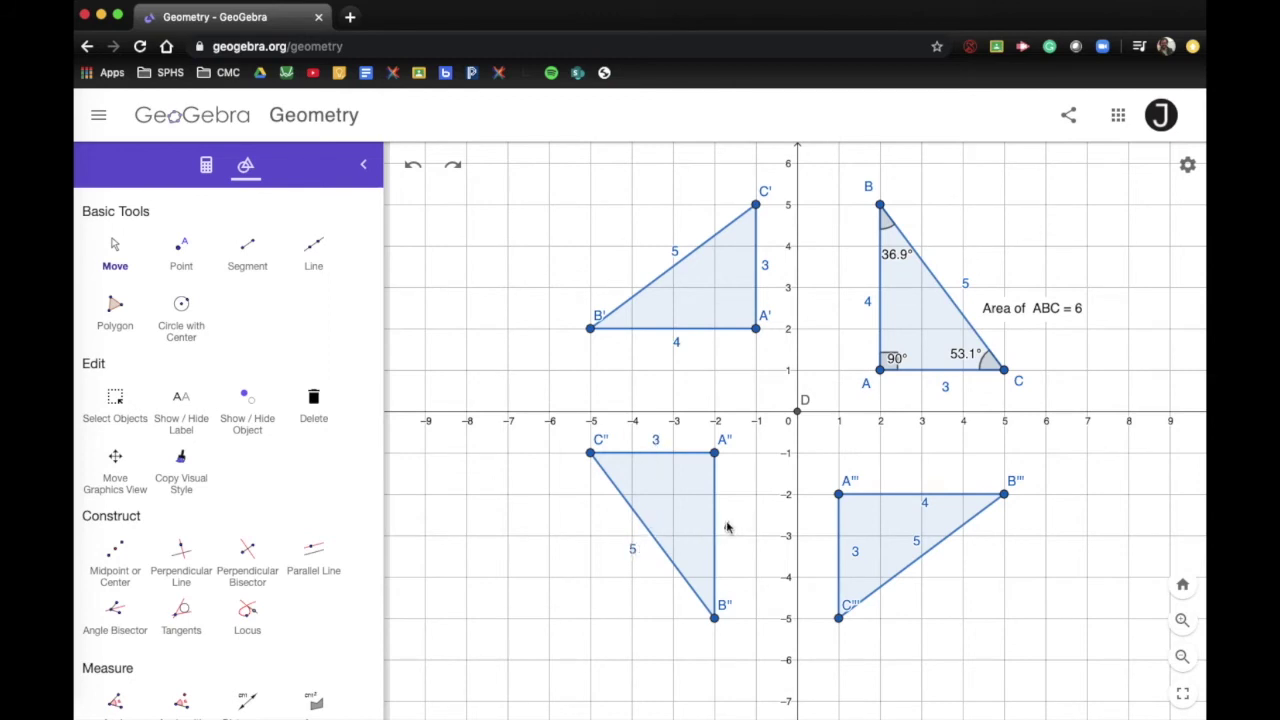
# Reposition A'''B'''C''' labels 3, 4 and 5 beside their sides and pan the graph right.
pyautogui.moveTo(858, 558); pyautogui.dragTo(829, 556)
pyautogui.moveTo(928, 508); pyautogui.dragTo(925, 487)
pyautogui.moveTo(916, 541); pyautogui.dragTo(930, 573)
pyautogui.moveTo(494, 360); pyautogui.dragTo(600, 394)
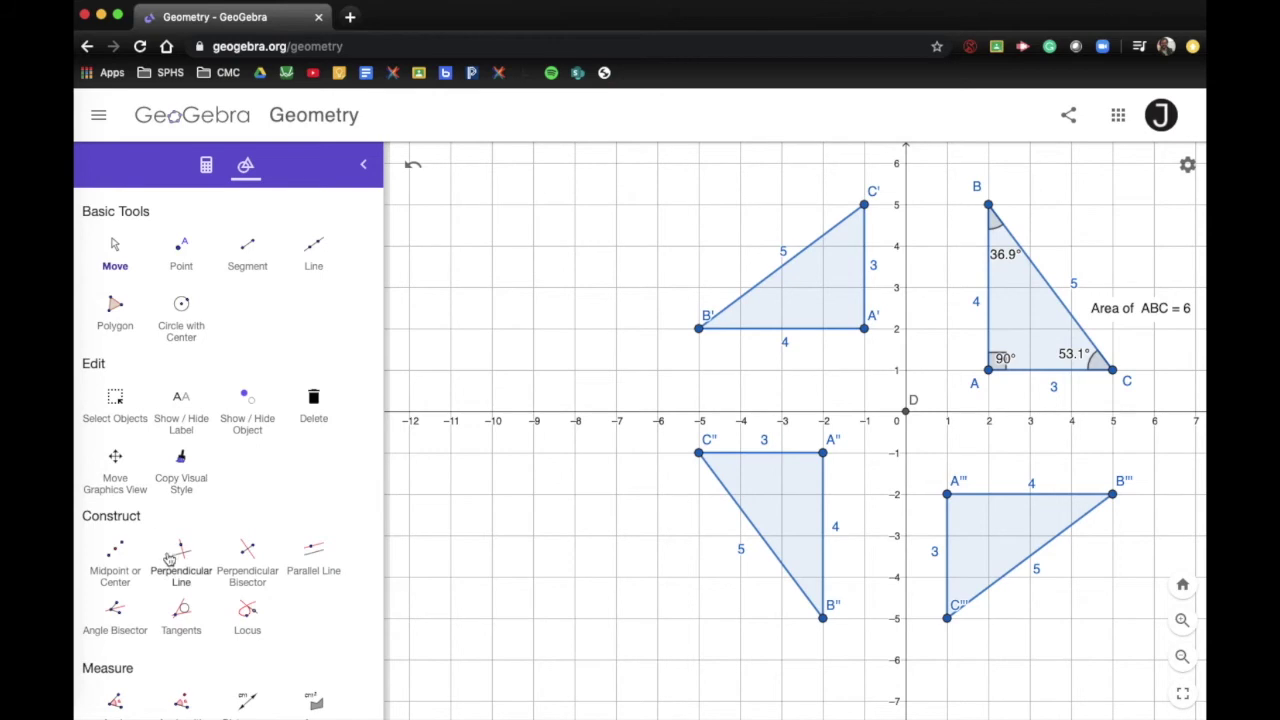
# Add a text box at the graph's upper left starting with 'NAME:' and the student's name.
pyautogui.scroll(-10, 172, 569)
pyautogui.scroll(-10, 172, 569)
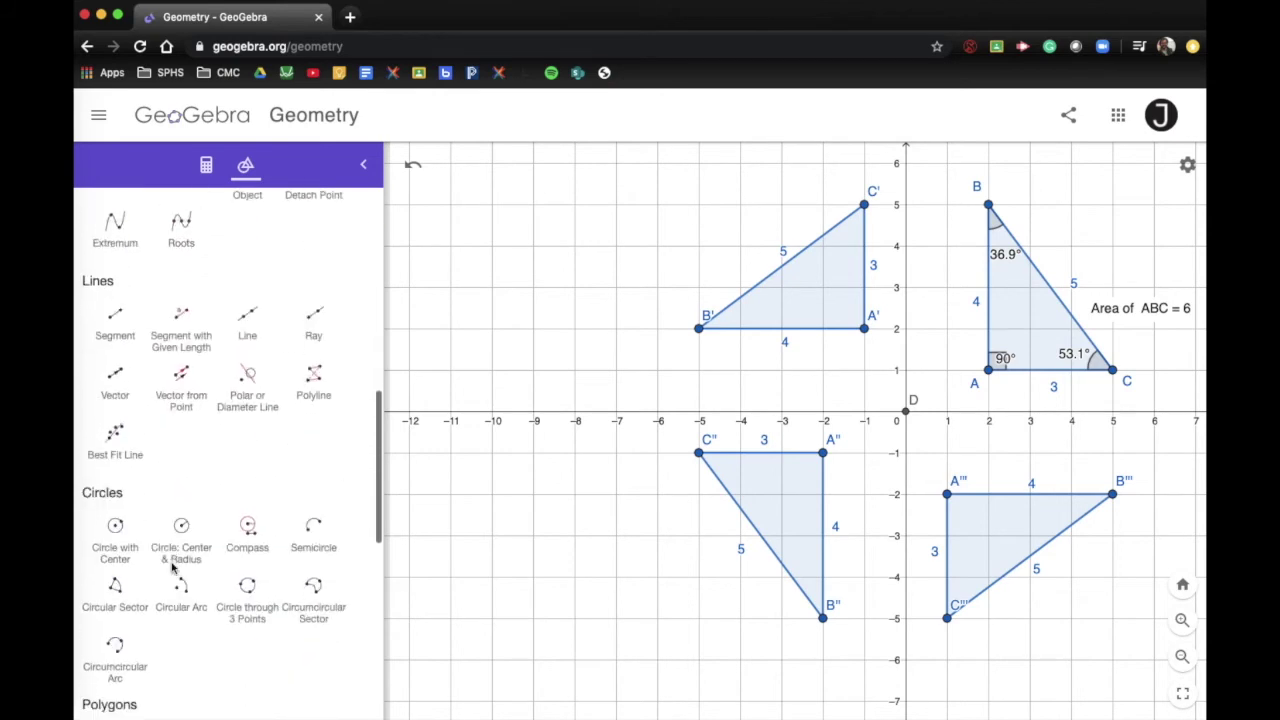
pyautogui.scroll(-1, 172, 569)
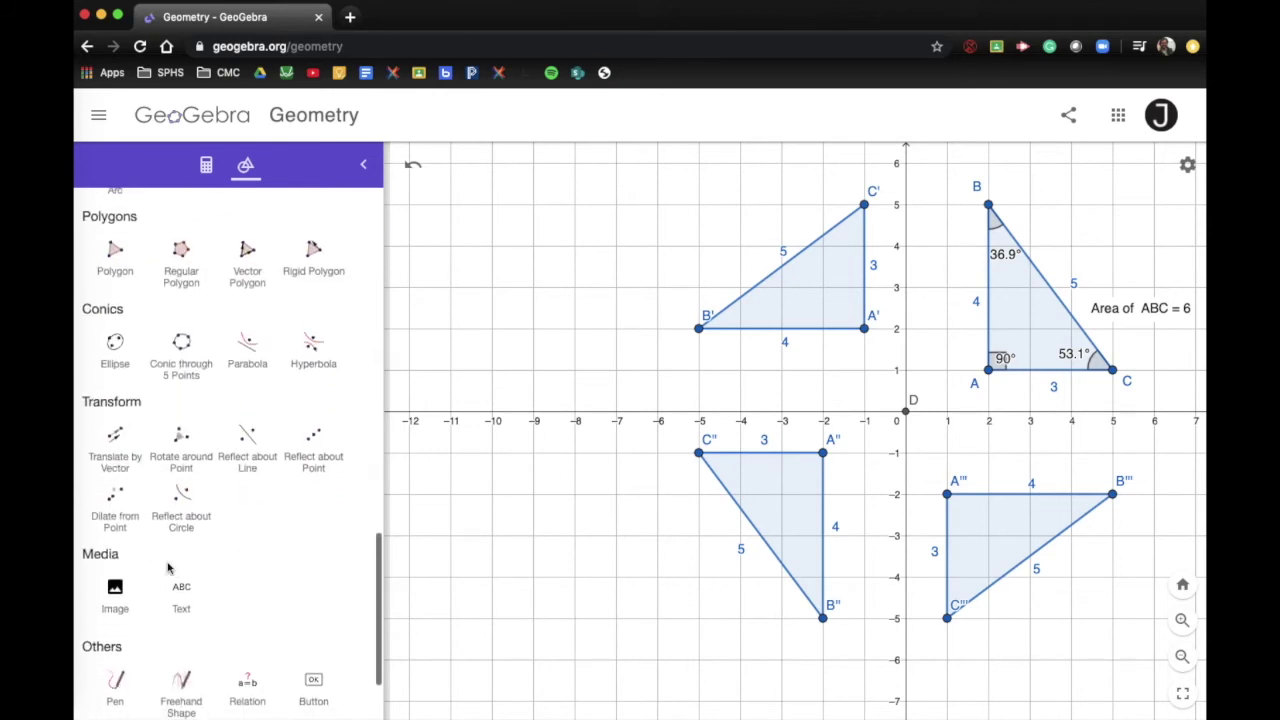
pyautogui.click(184, 594)
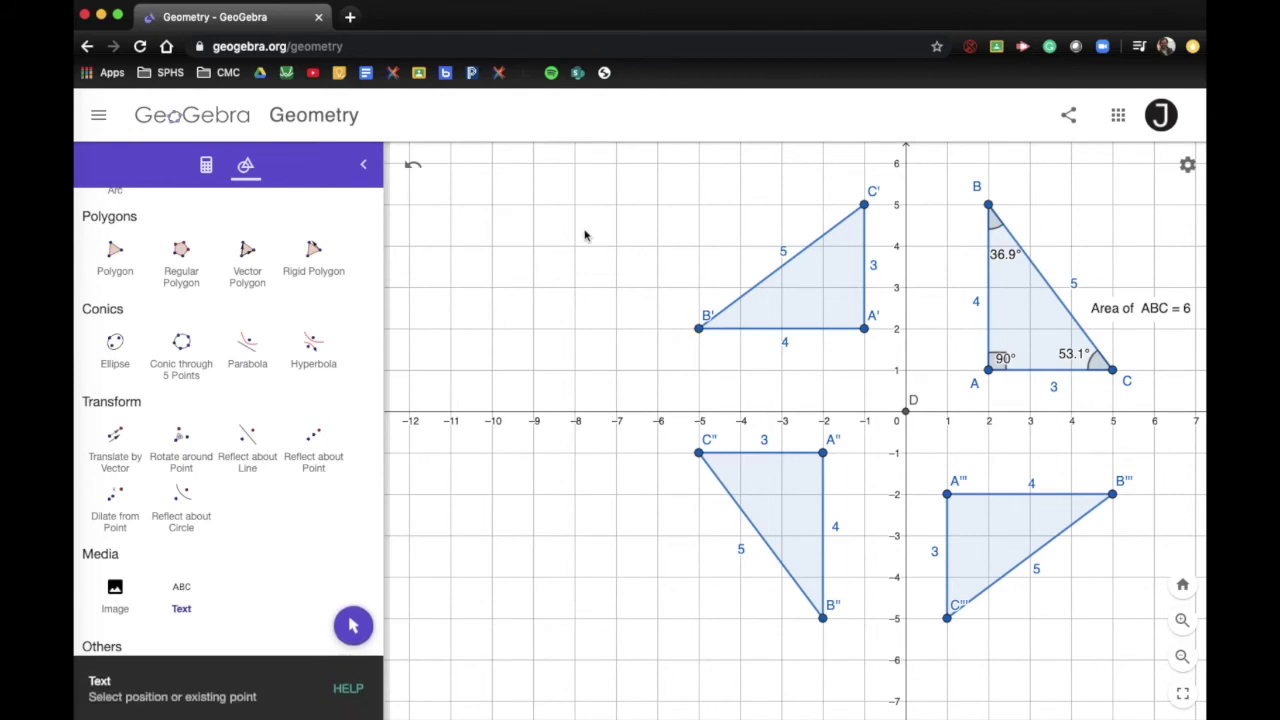
pyautogui.click(420, 198)
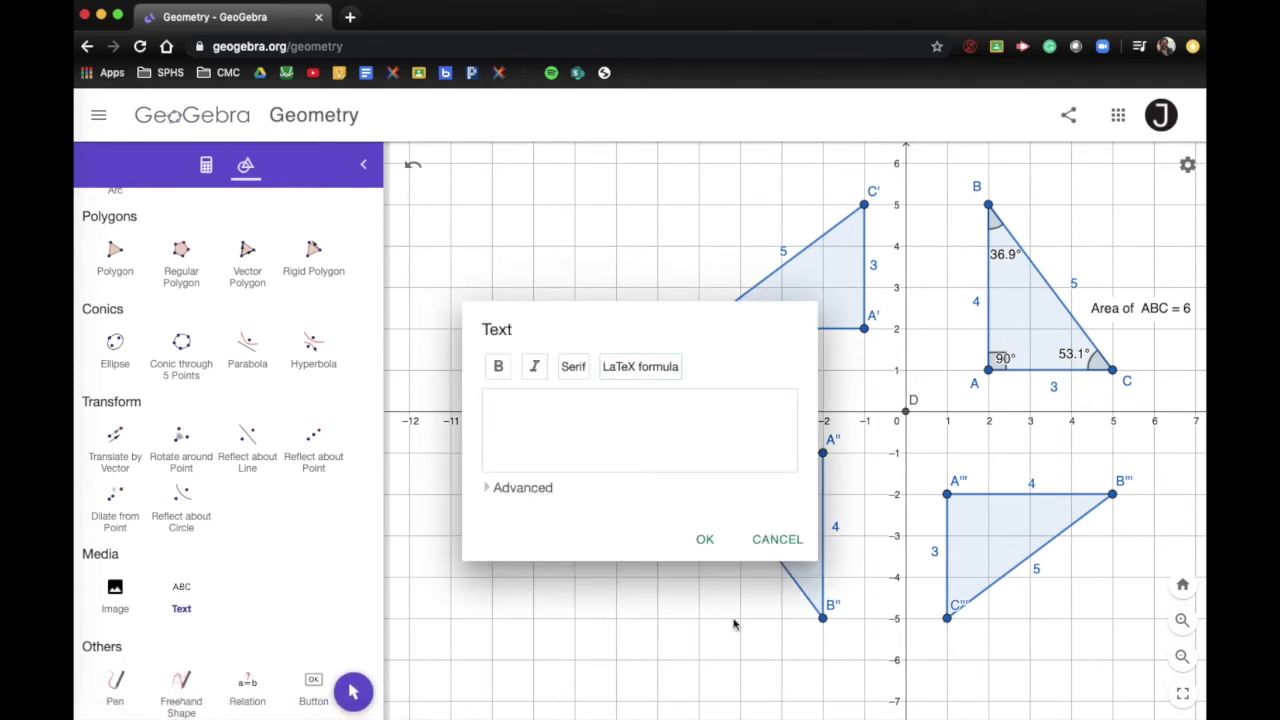
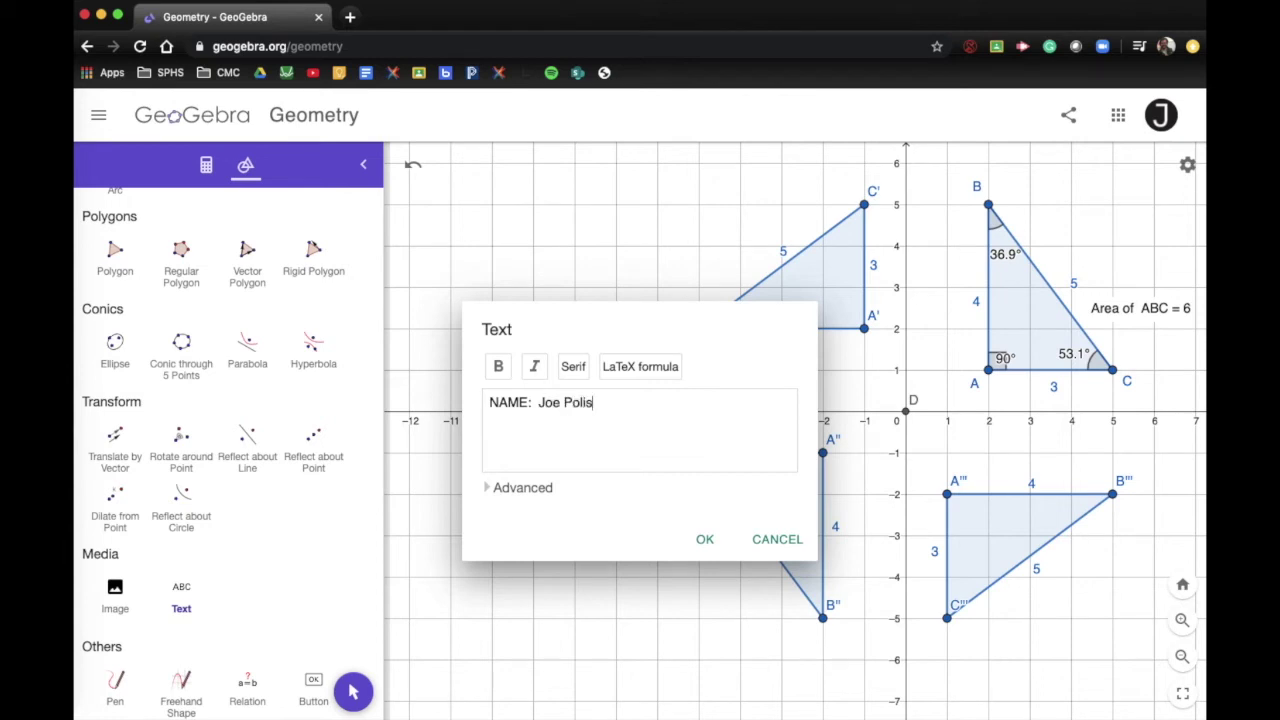
# Add the lines 'DATE: 4/29/2020' and 'GEOGEBRA ASSIGNMENT 3 1. LEVEL 2 - SEE DRAWING.' to the text.
pyautogui.press('Return')
pyautogui.write('DATE: 4/29/2020')
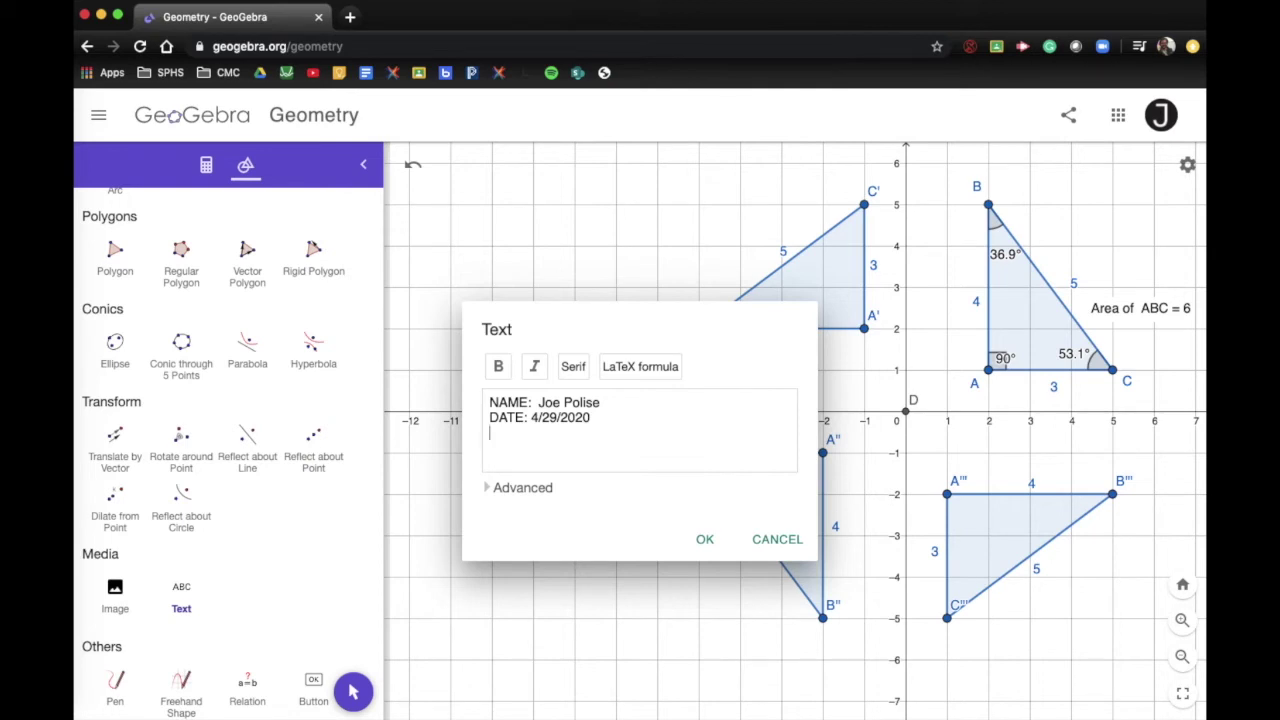
pyautogui.write('A')
pyautogui.write('SE')
pyautogui.press('BackSpace')
pyautogui.press('BackSpace')
pyautogui.press('BackSpace')
pyautogui.write('GEOGEBRA ASS')
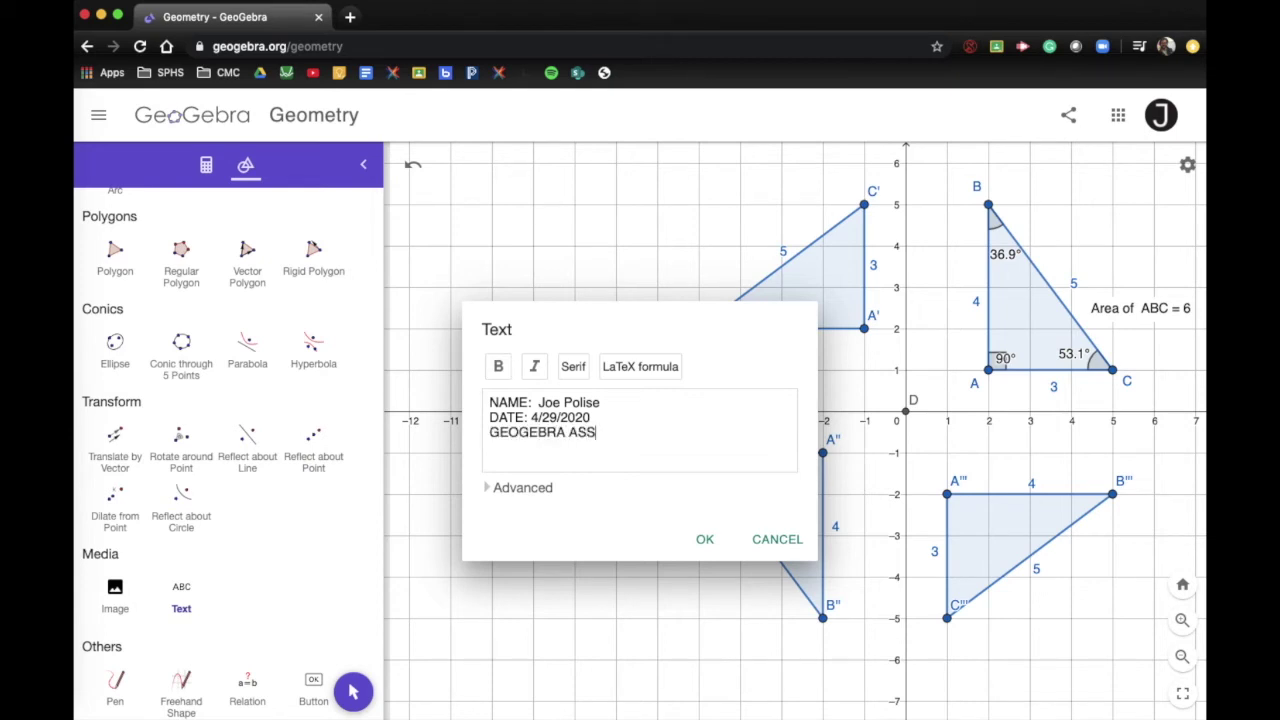
pyautogui.write('IGNMENT ')
pyautogui.write('3 ')
pyautogui.write('1.')
pyautogui.write(' LEVEL 2 ')
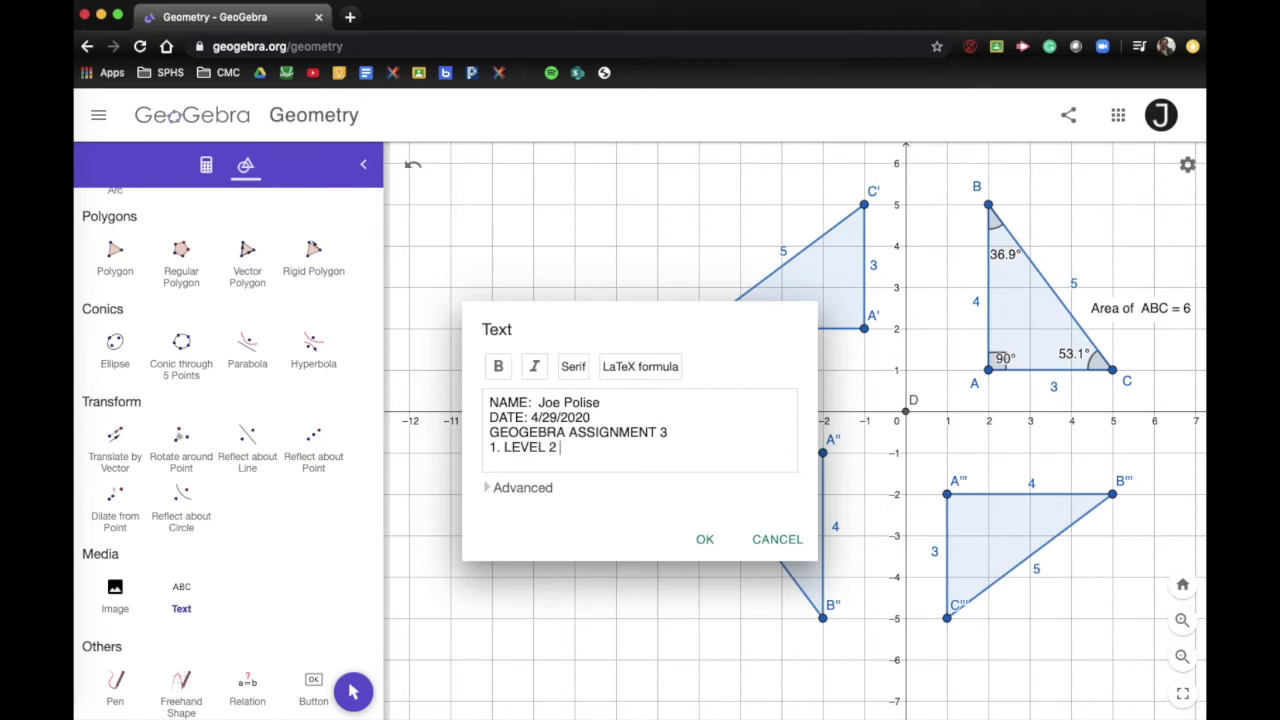
pyautogui.write('- SEE DRAWING.')
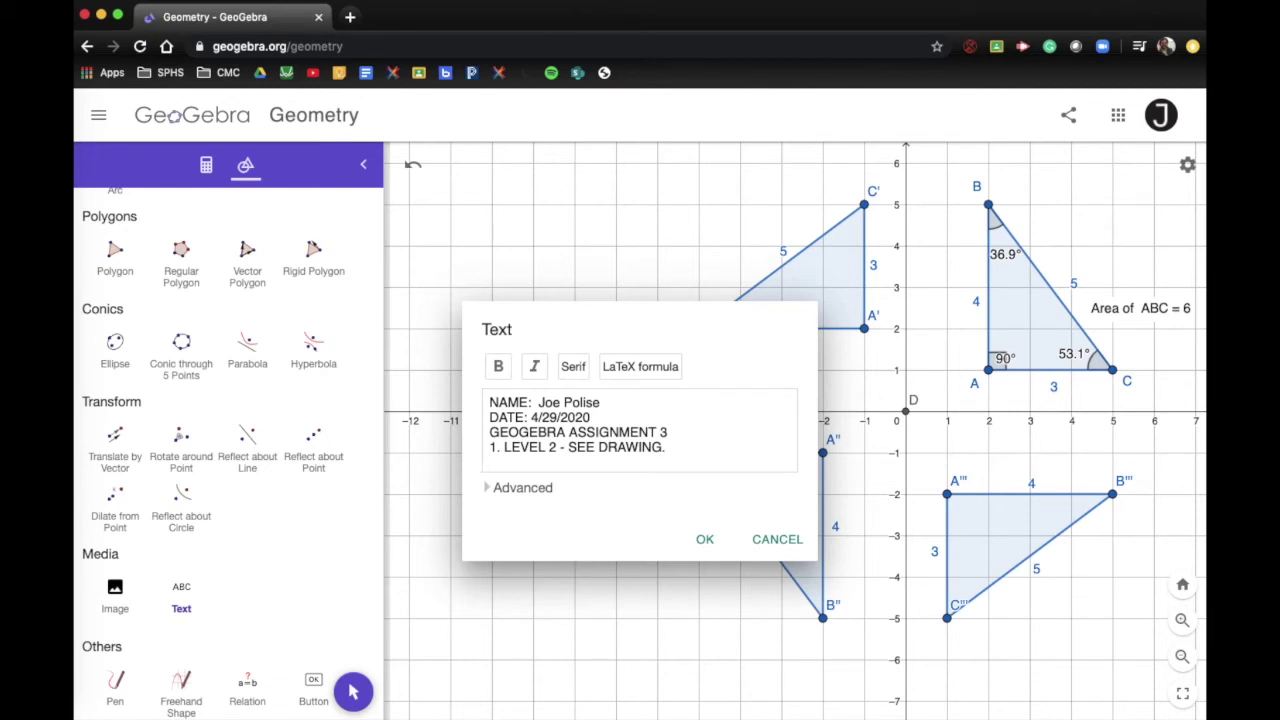
# Type question 2, 'LEVEL 3 - LIST POINTS FROM ABC TO A'B'C'…', begin line '3.', and select question 2's wording.
pyautogui.write('2. LEVEL 3 - LIST POINT')
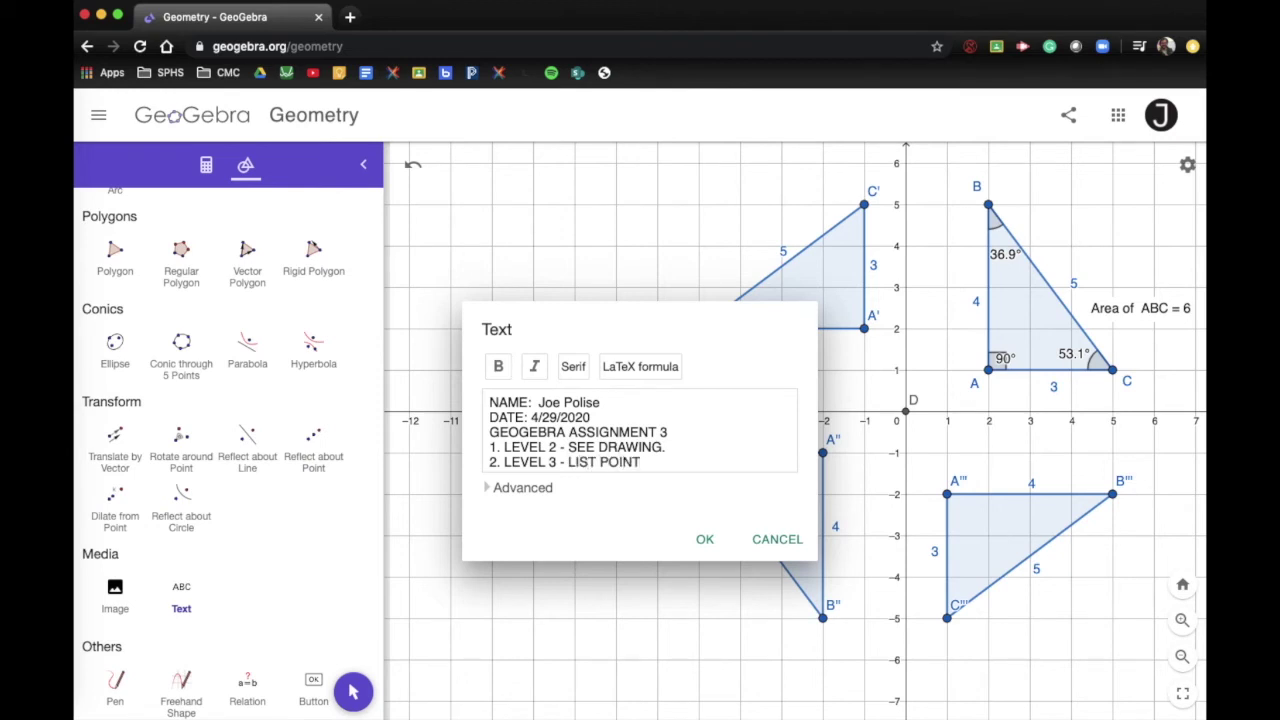
pyautogui.write("S FROM ABC TO A'B'C")
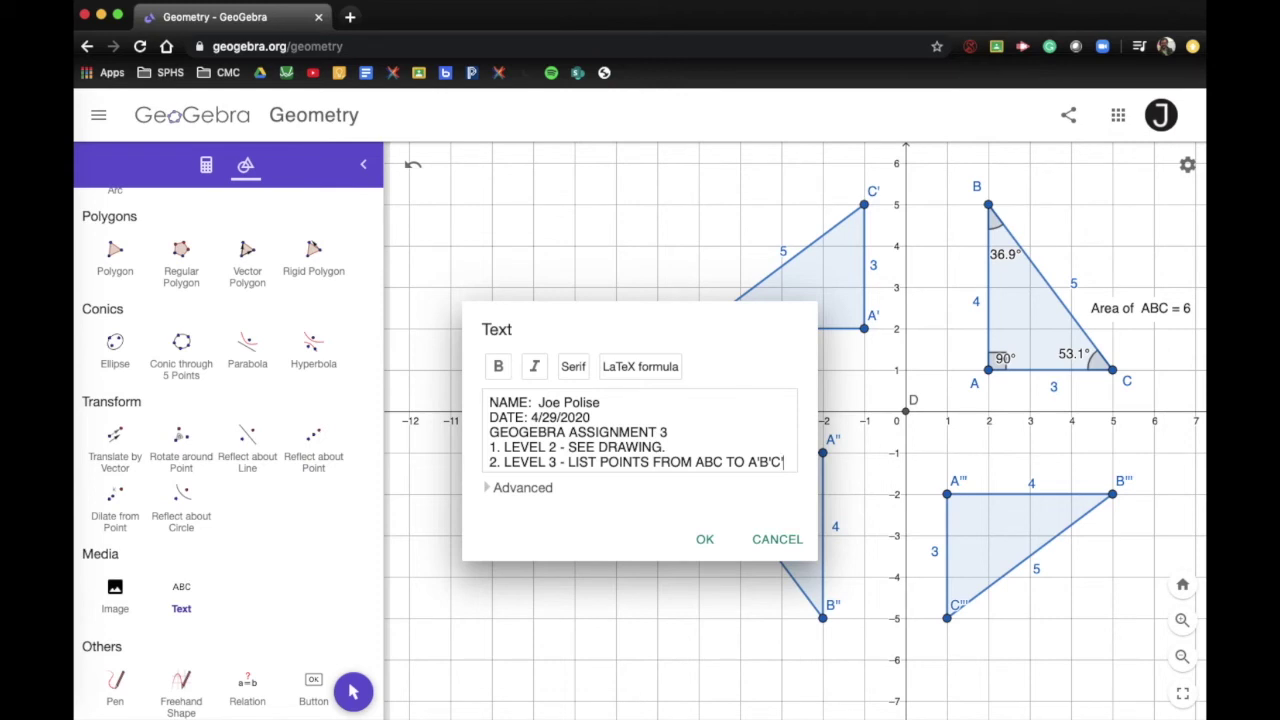
pyautogui.write("'. WHAT IS THE")
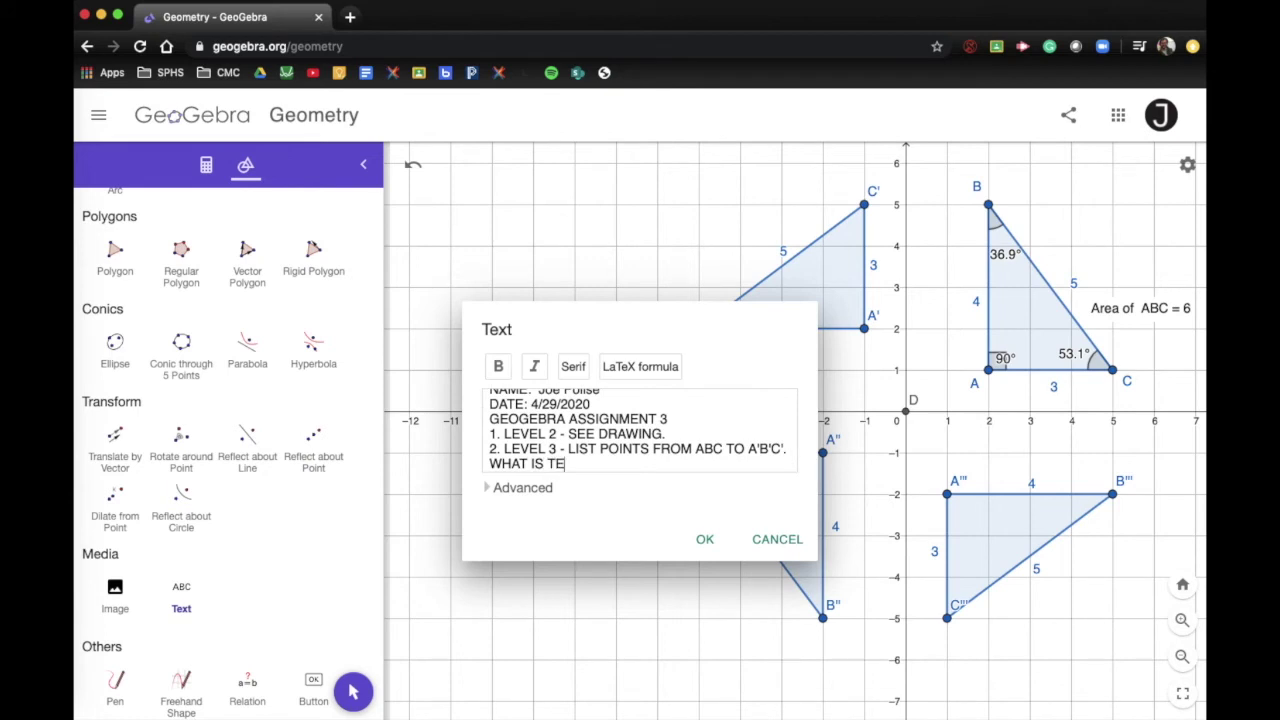
pyautogui.write(' RELATIONSHI')
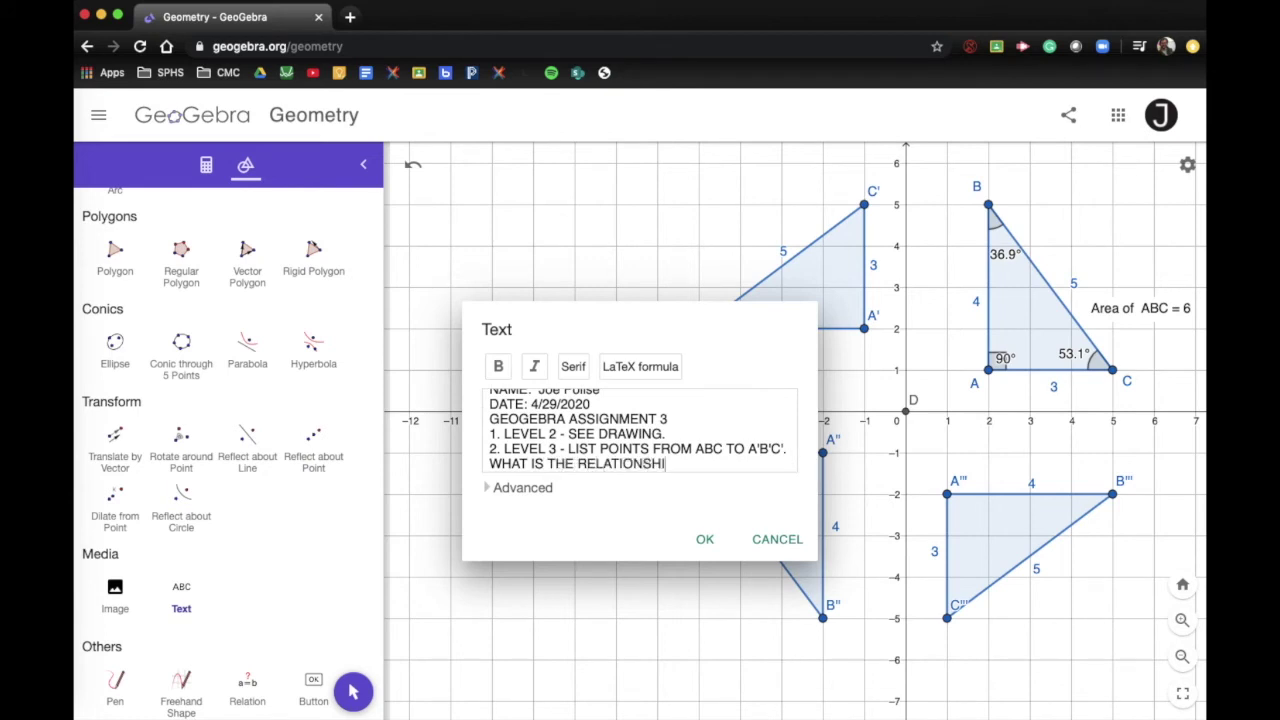
pyautogui.write('P BETWEEN EACH POIN')
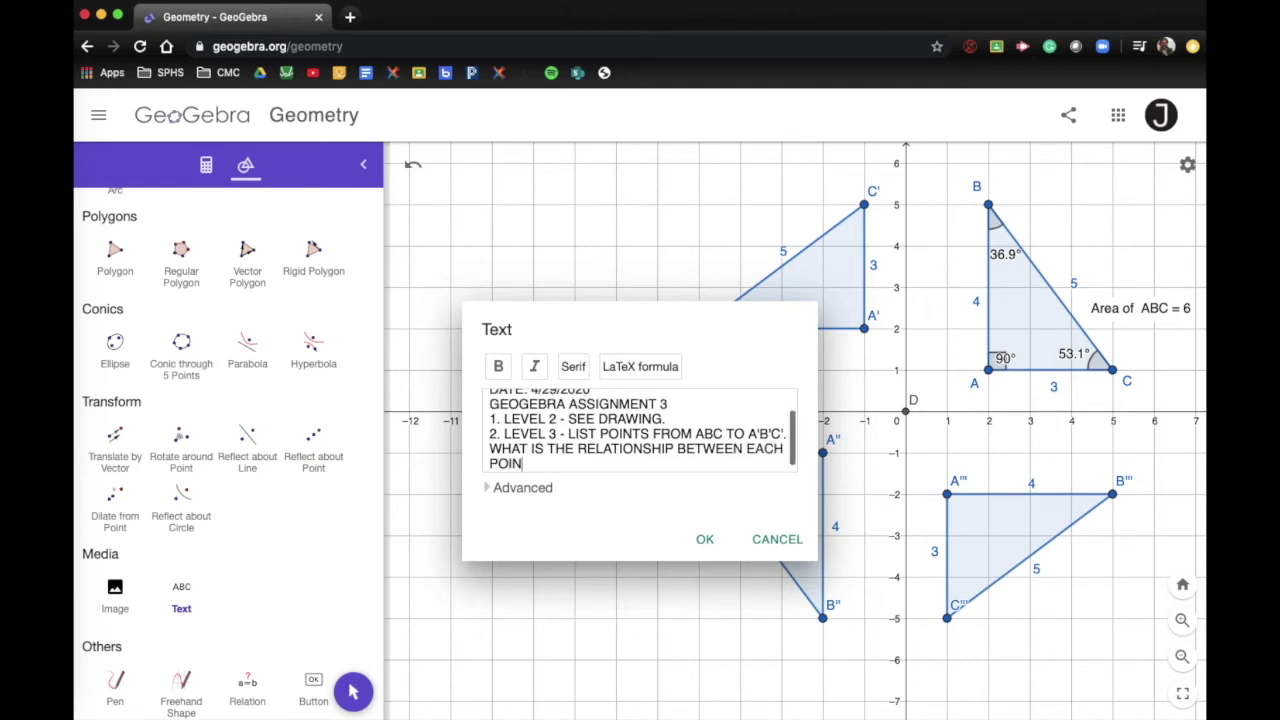
pyautogui.write('T ON ABC')
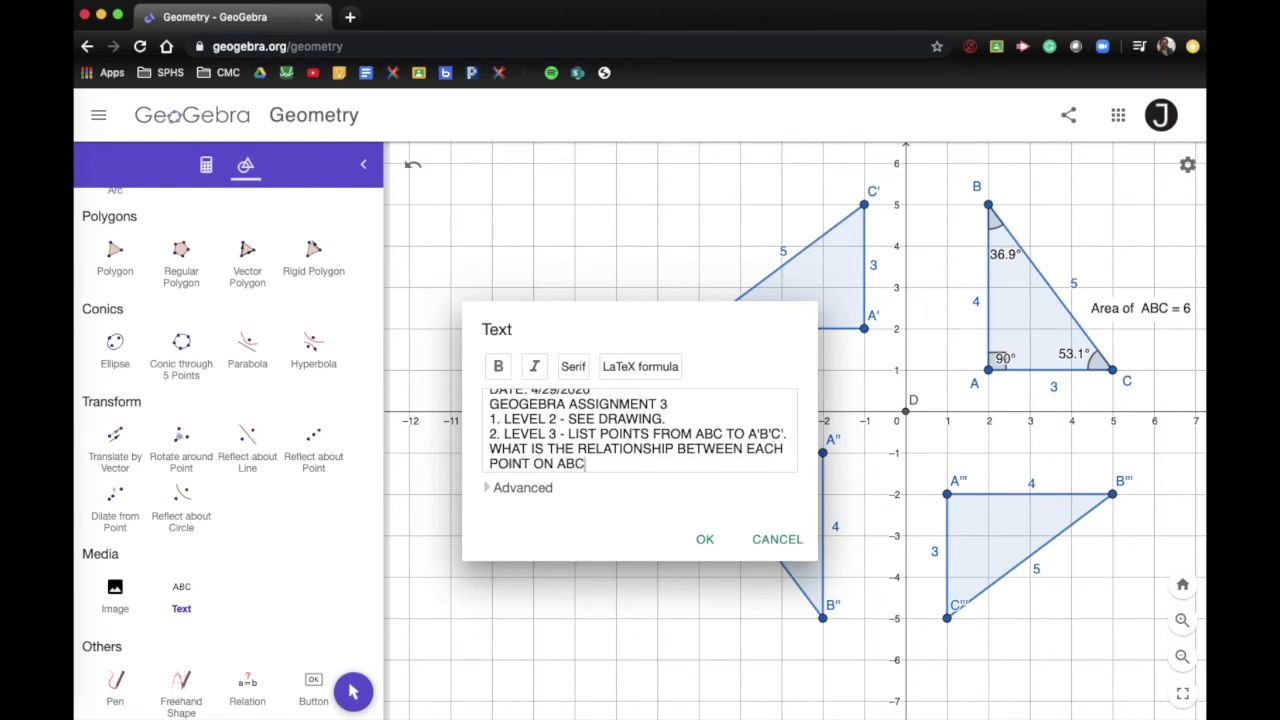
pyautogui.write(" AND IT'S CORRESPONDIN")
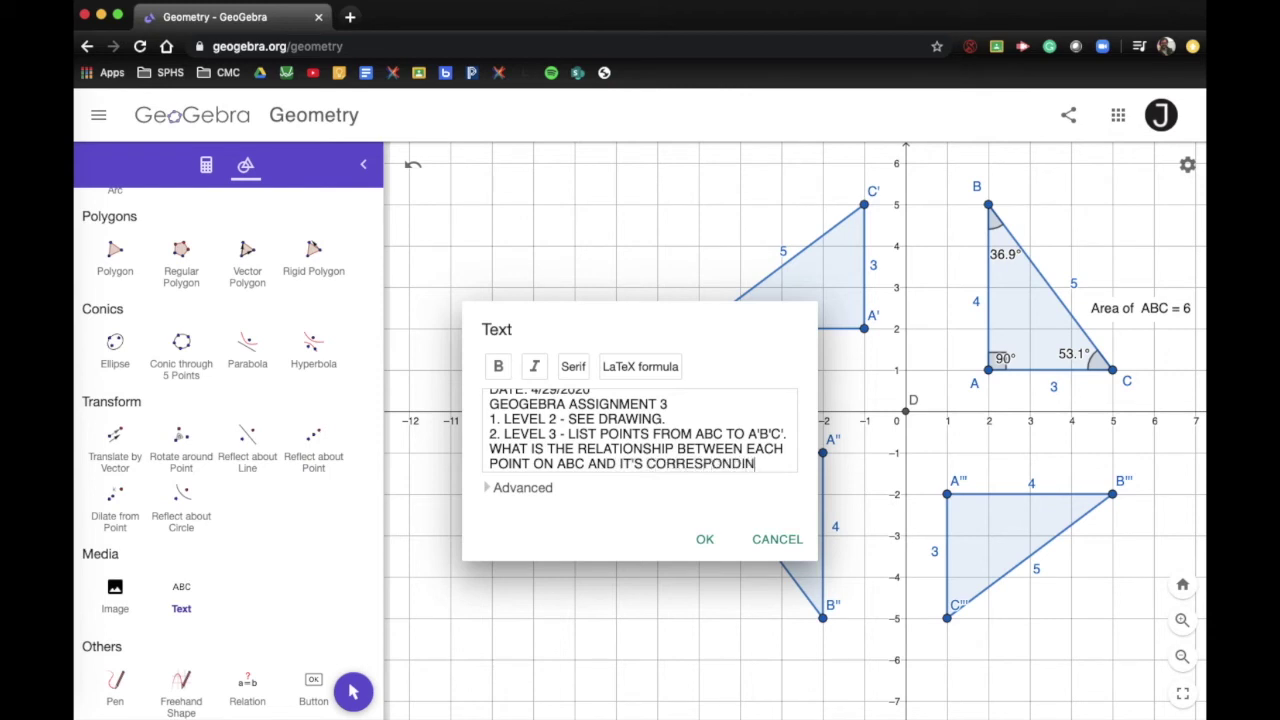
pyautogui.write("G POINT A'B'C'.")
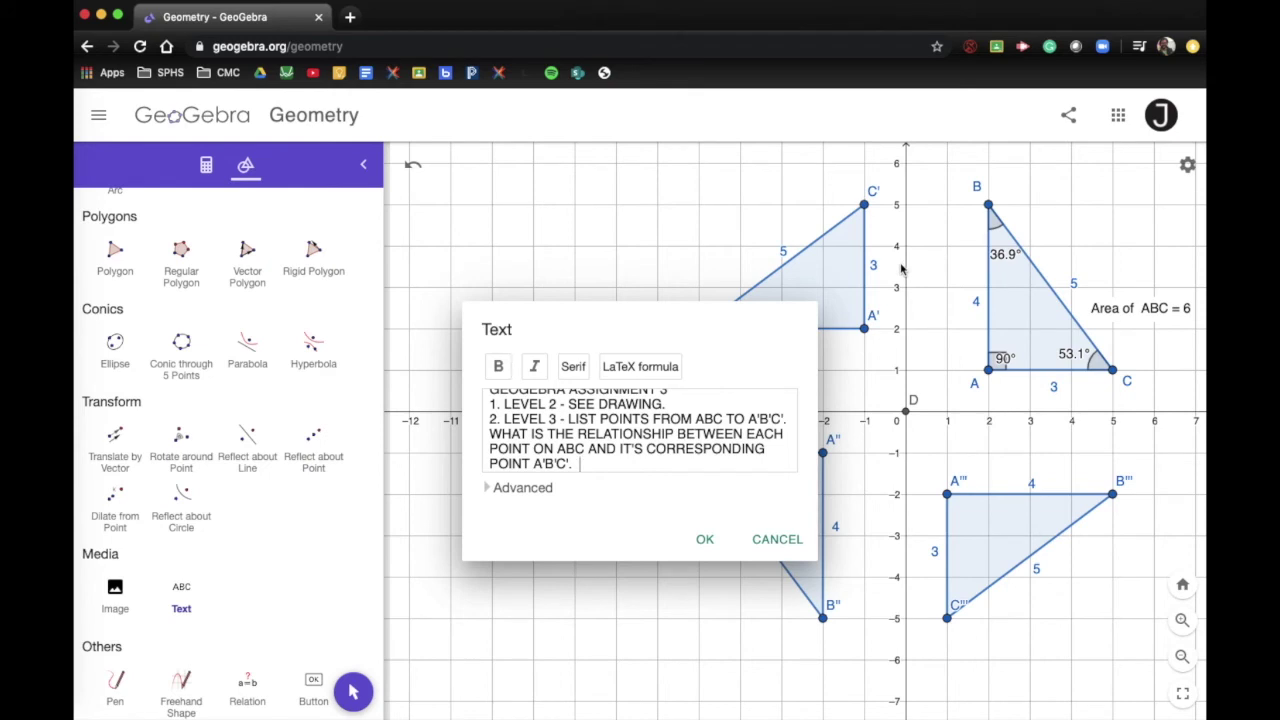
pyautogui.press('Return')
pyautogui.write('3.')
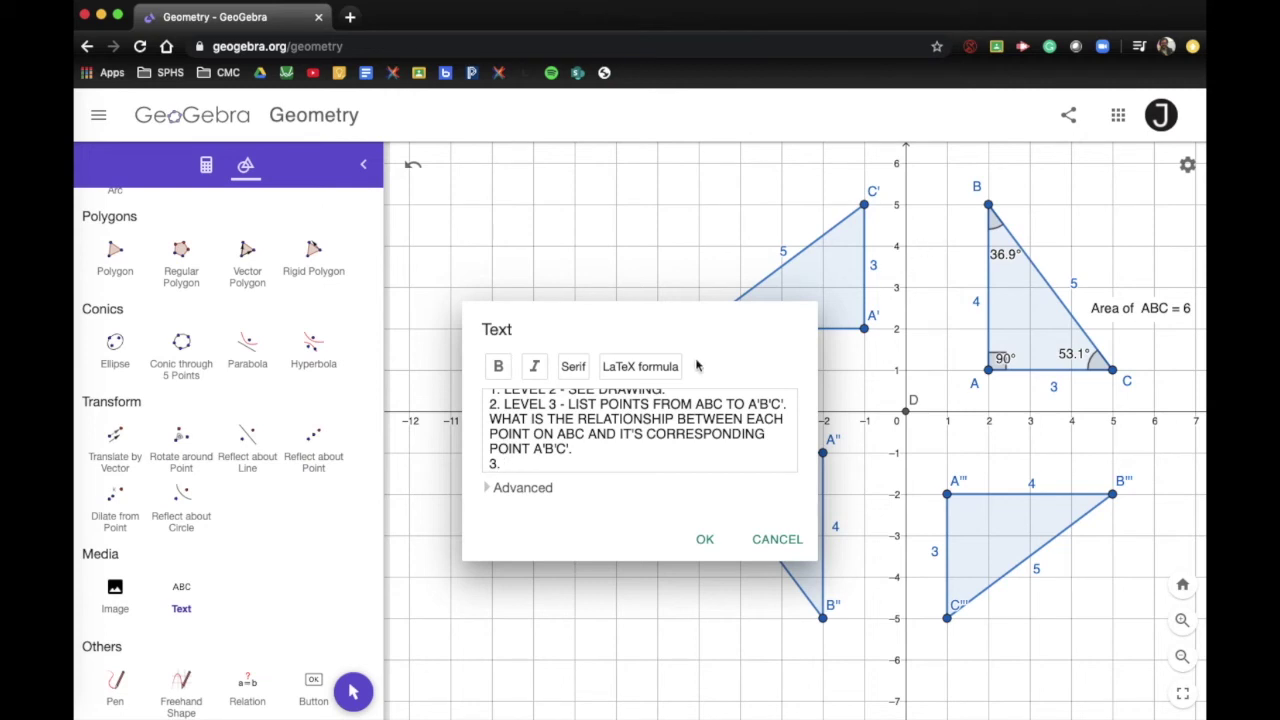
pyautogui.moveTo(569, 404); pyautogui.dragTo(576, 450)
pyautogui.press('super+c')
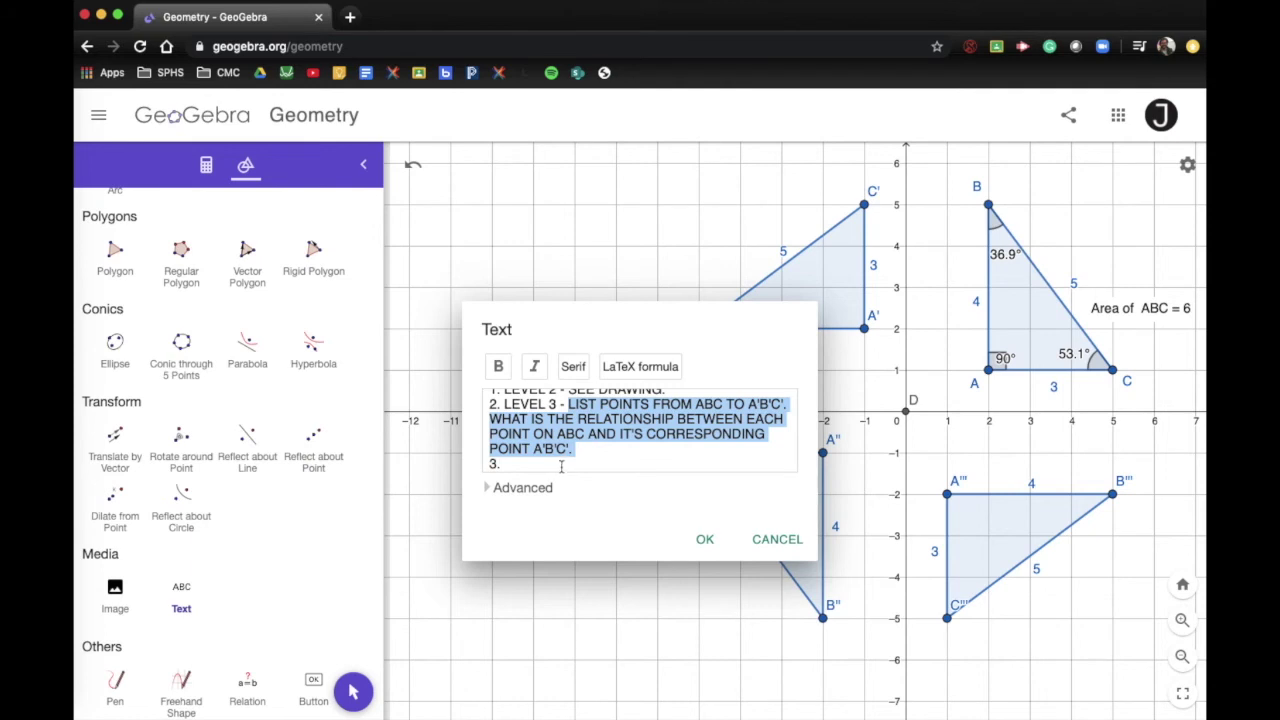
# Paste question 2's wording after '3.' and change its first A'B'C' label to A'''B'''C'''.
pyautogui.click(561, 466)
pyautogui.press('super+v')
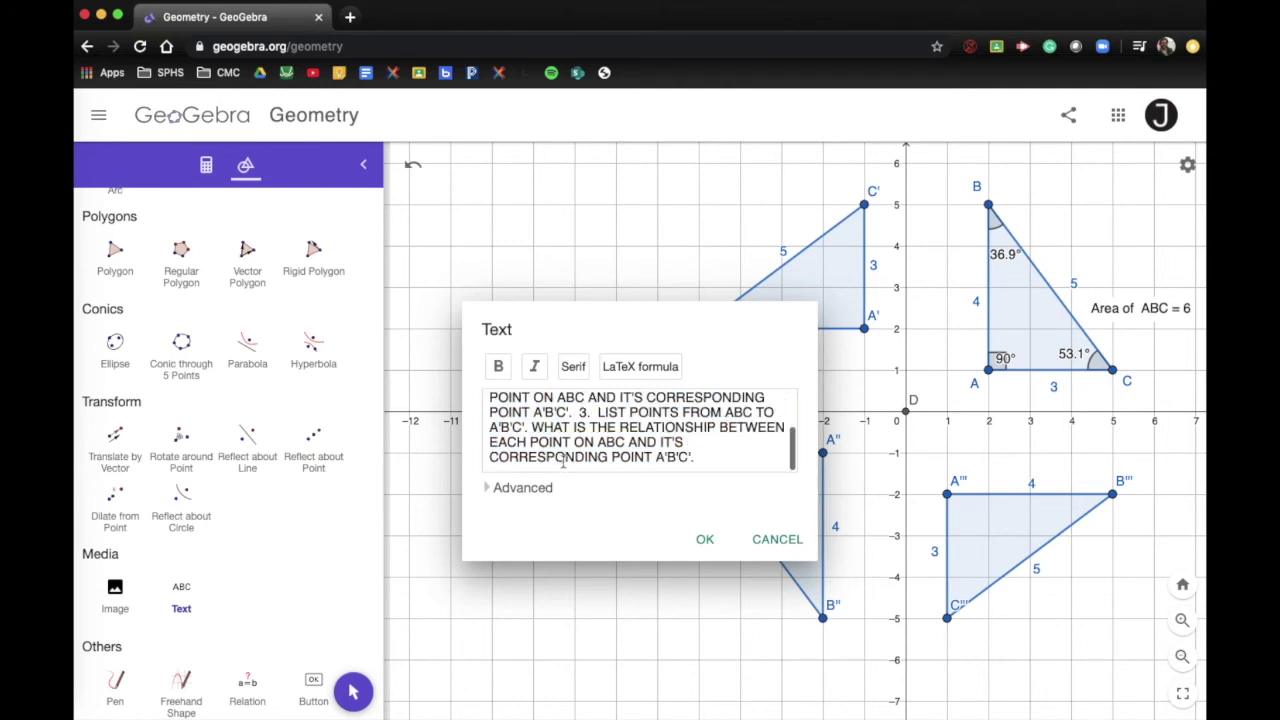
pyautogui.click(545, 412)
pyautogui.press('BackSpace')
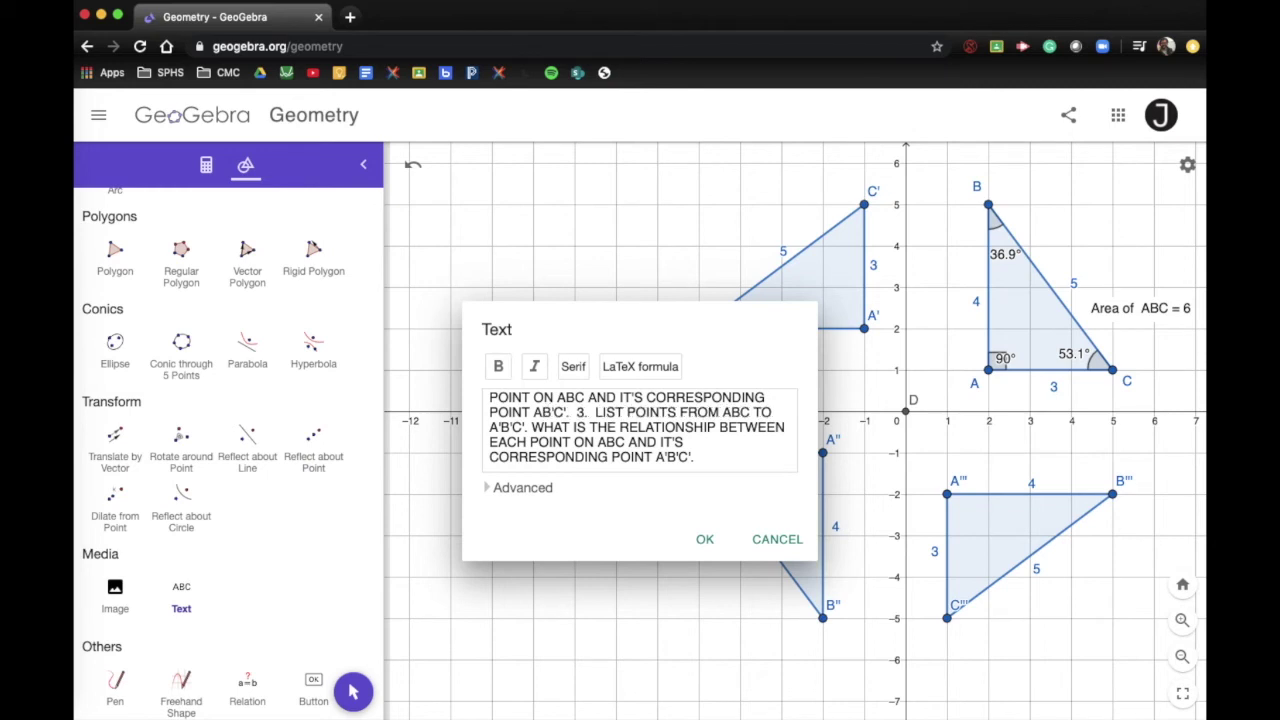
pyautogui.write("'''")
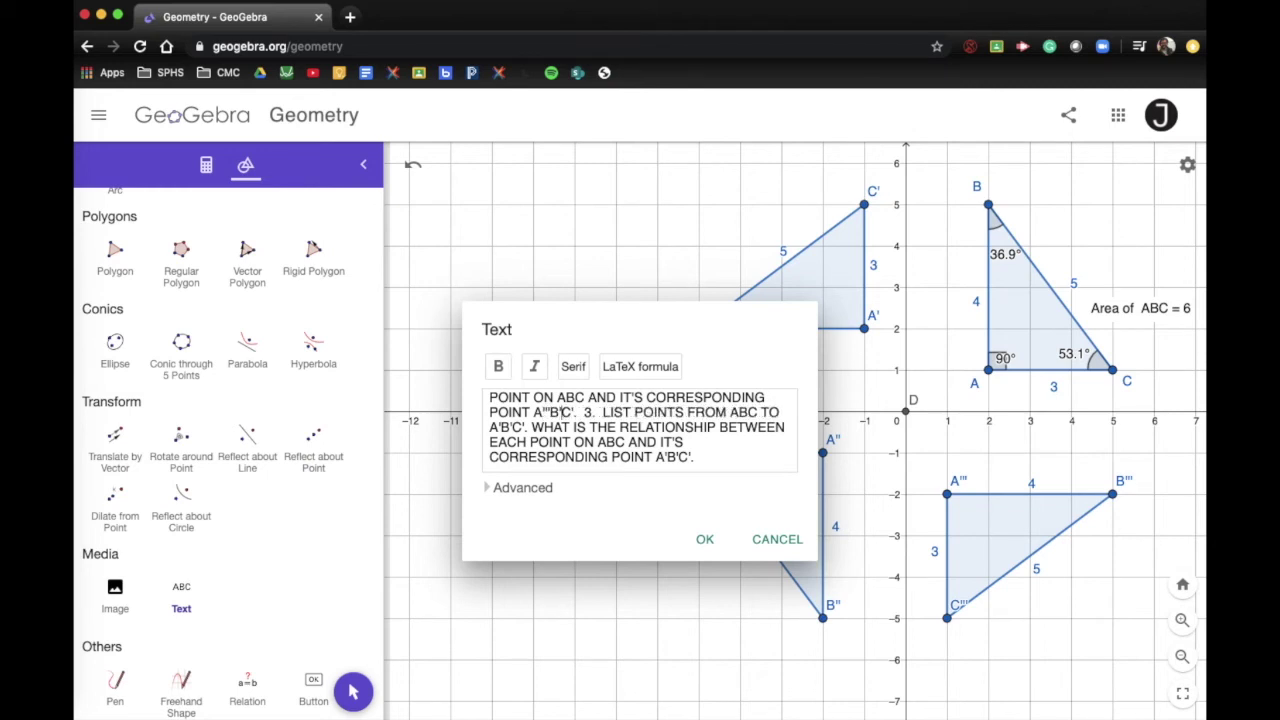
pyautogui.click(559, 412)
pyautogui.write("''")
pyautogui.press('BackSpace')
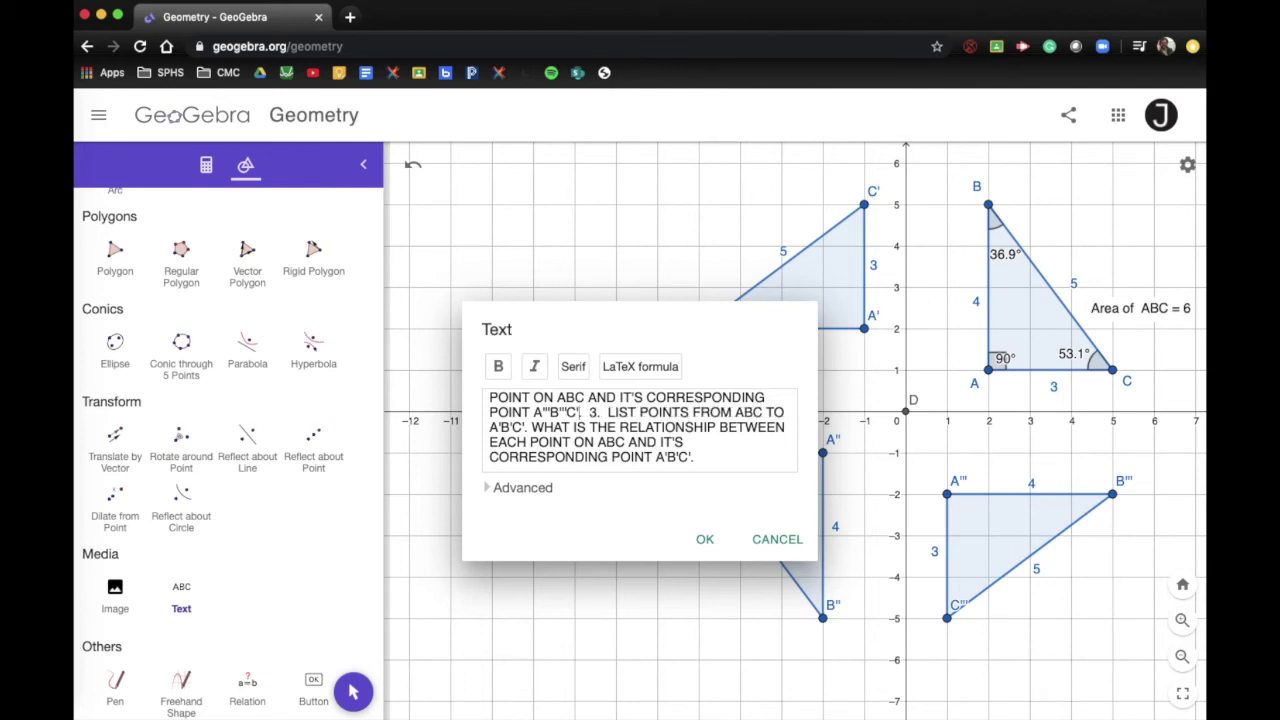
pyautogui.write("''")
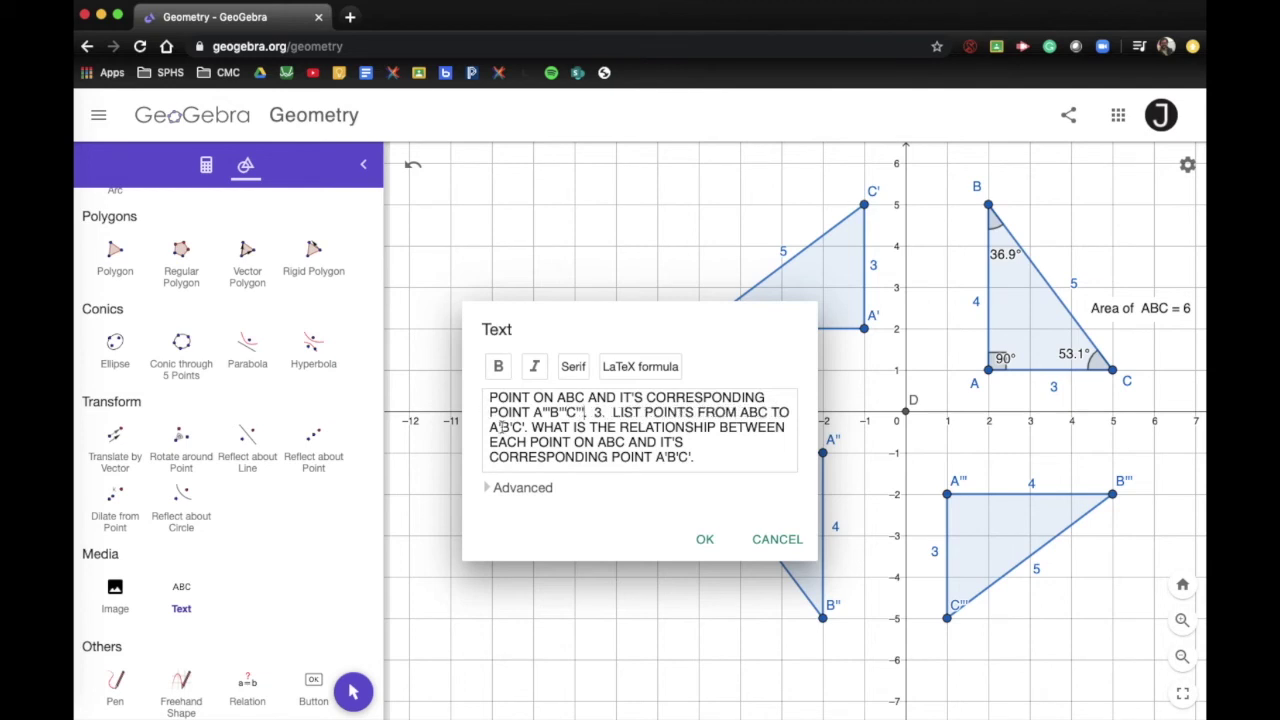
# Change question 3's remaining A'B'C' labels to A'''B'''C''' and end the line.
pyautogui.click(503, 427)
pyautogui.write("''")
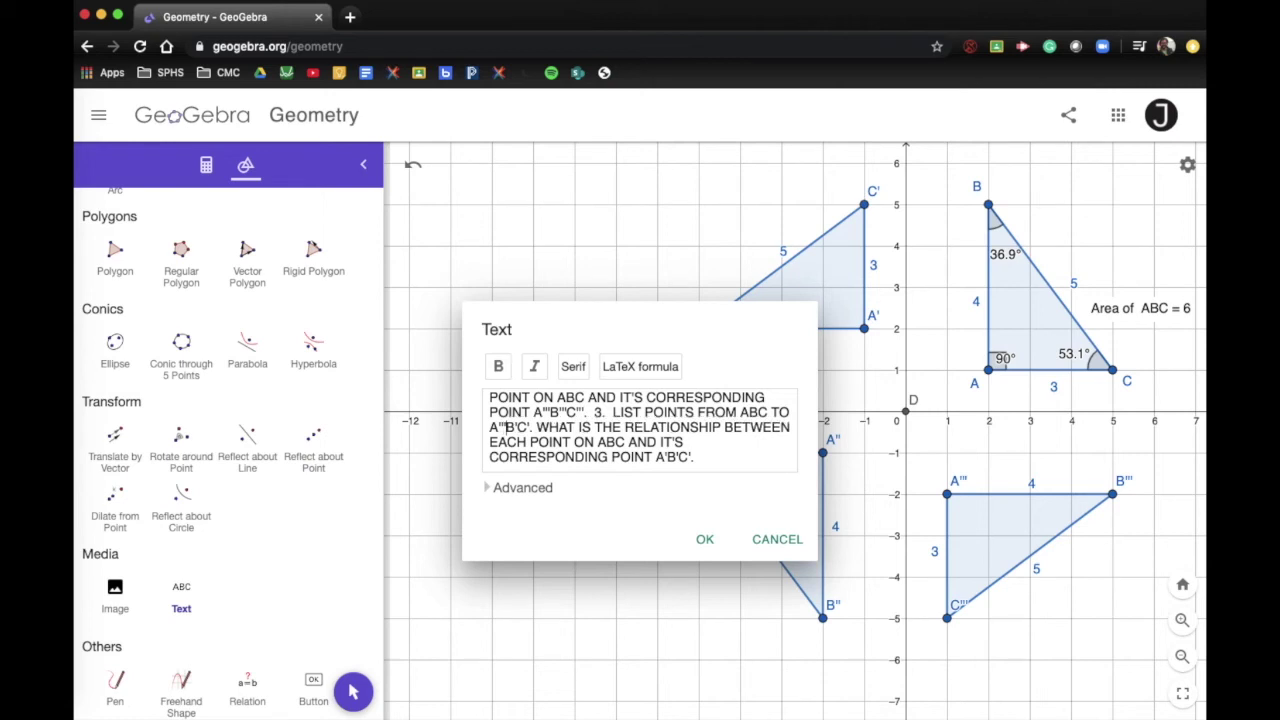
pyautogui.click(519, 427)
pyautogui.write("'")
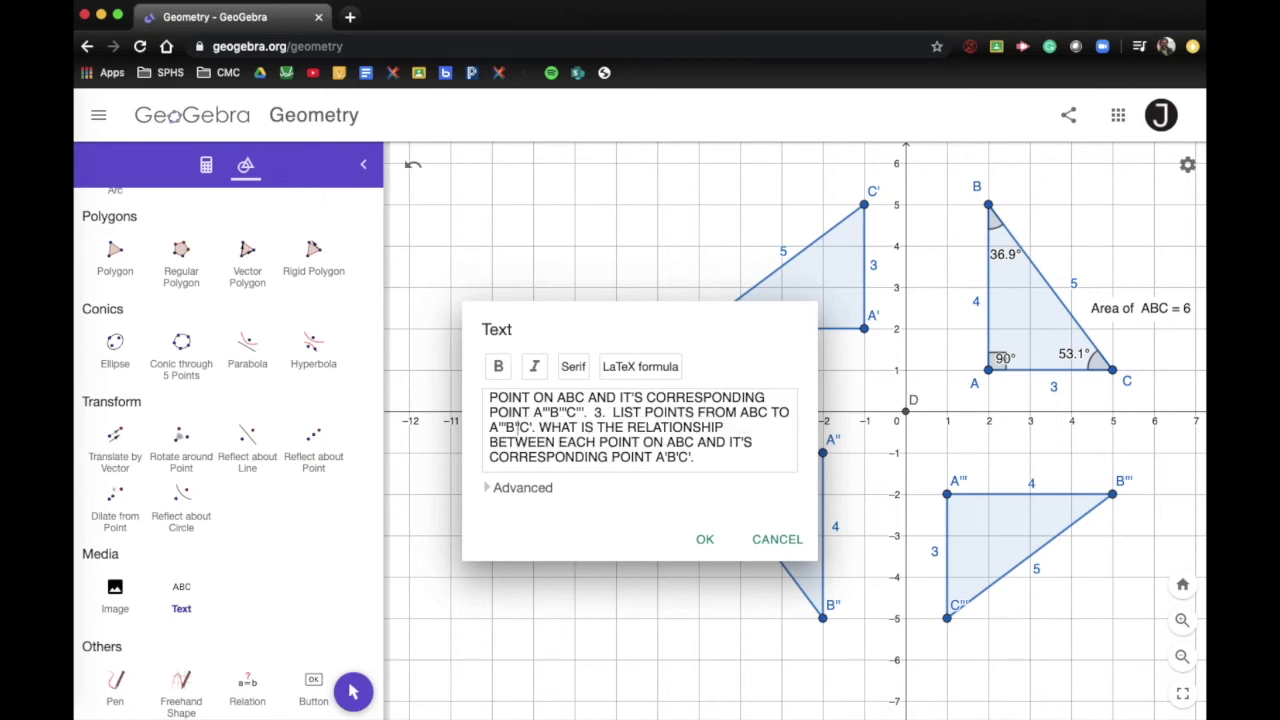
pyautogui.click(536, 427)
pyautogui.write("''C")
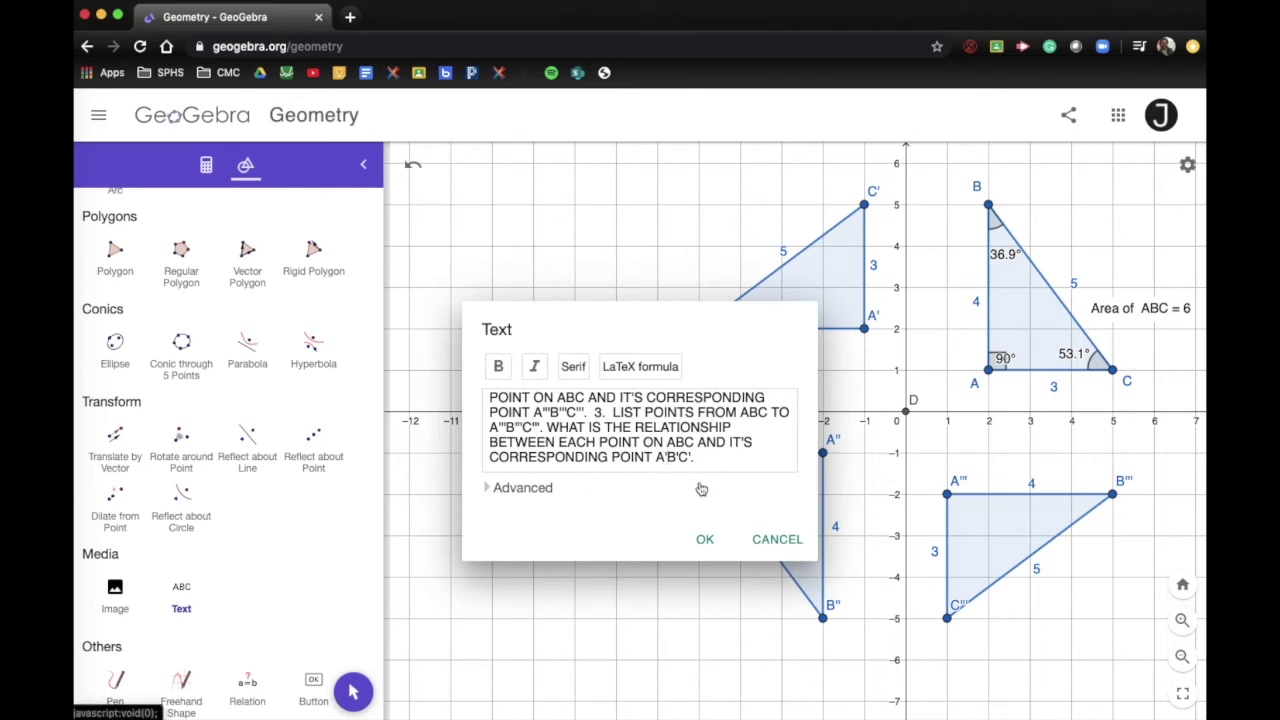
pyautogui.write("''")
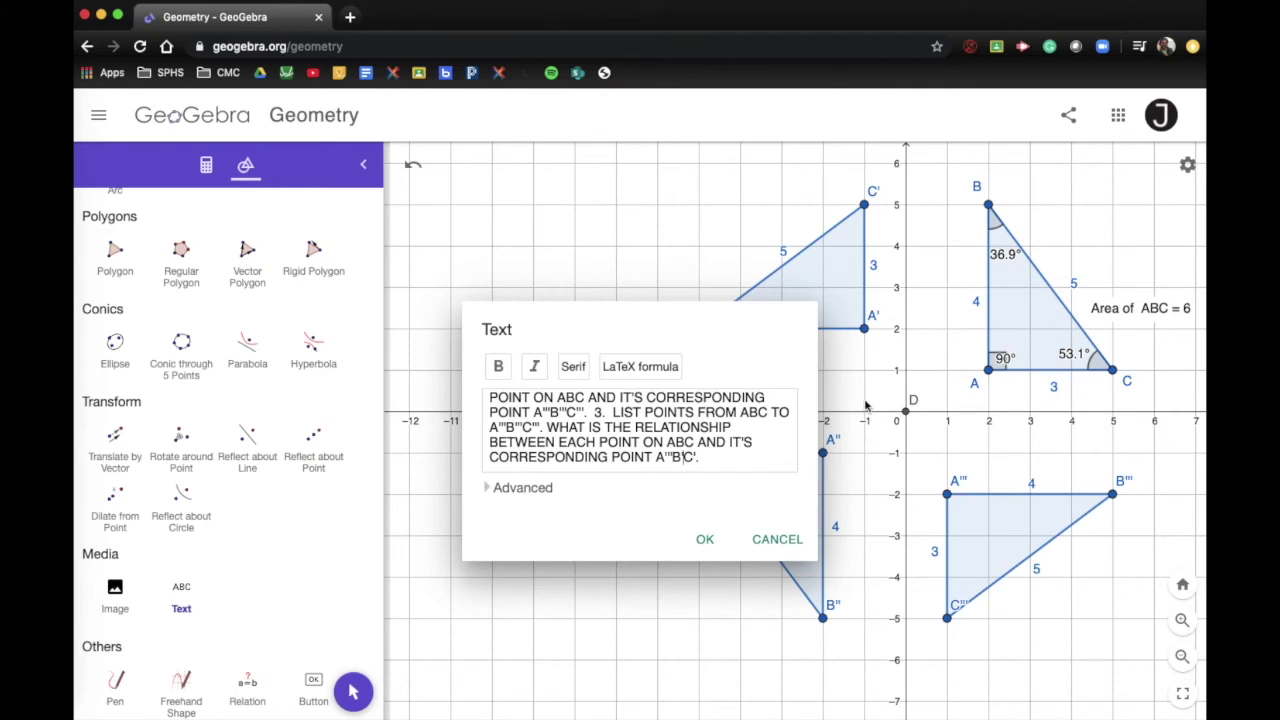
pyautogui.write("'''")
pyautogui.press('Return')
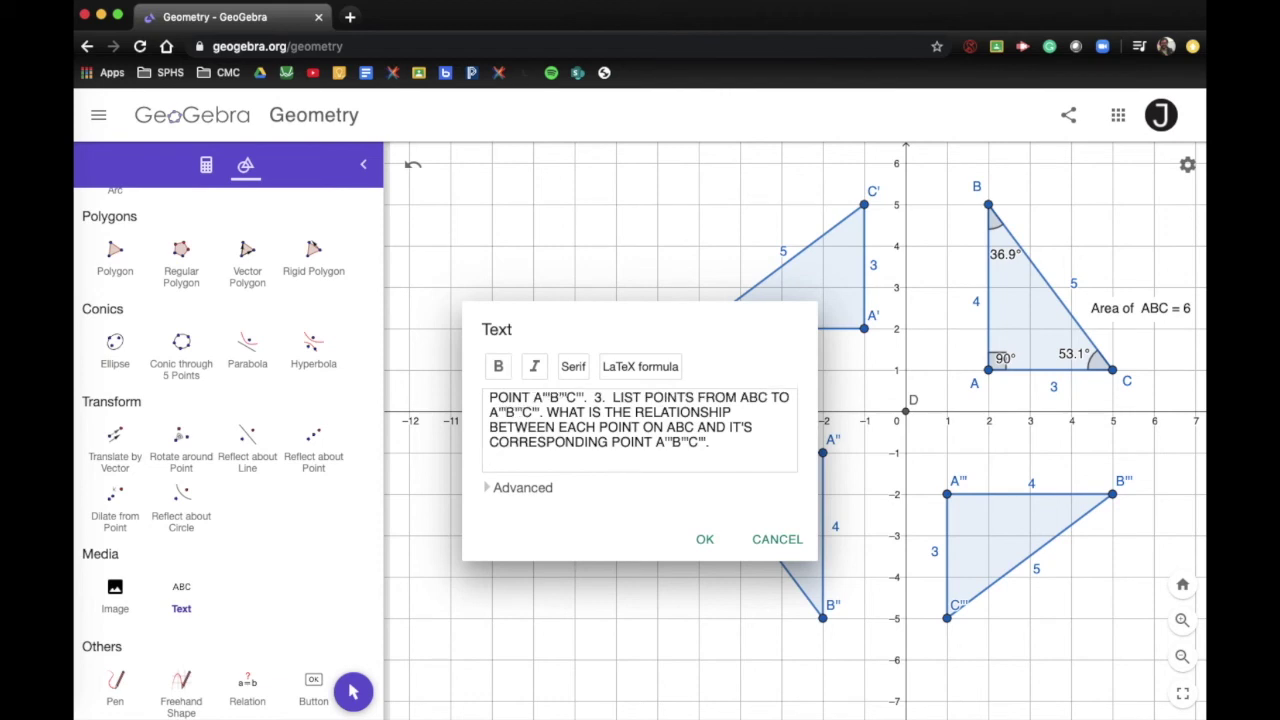
# Type question 4: 'LEVEL 3 - WHAT IS THE RELATIONSHIP BETWEEN THE SIDE LENGTHS AND ANGLES OF EACH TRIANGLE ON THE PAGE.?'.
pyautogui.write('4. LEVEL 3 - WHAT IS THE ')
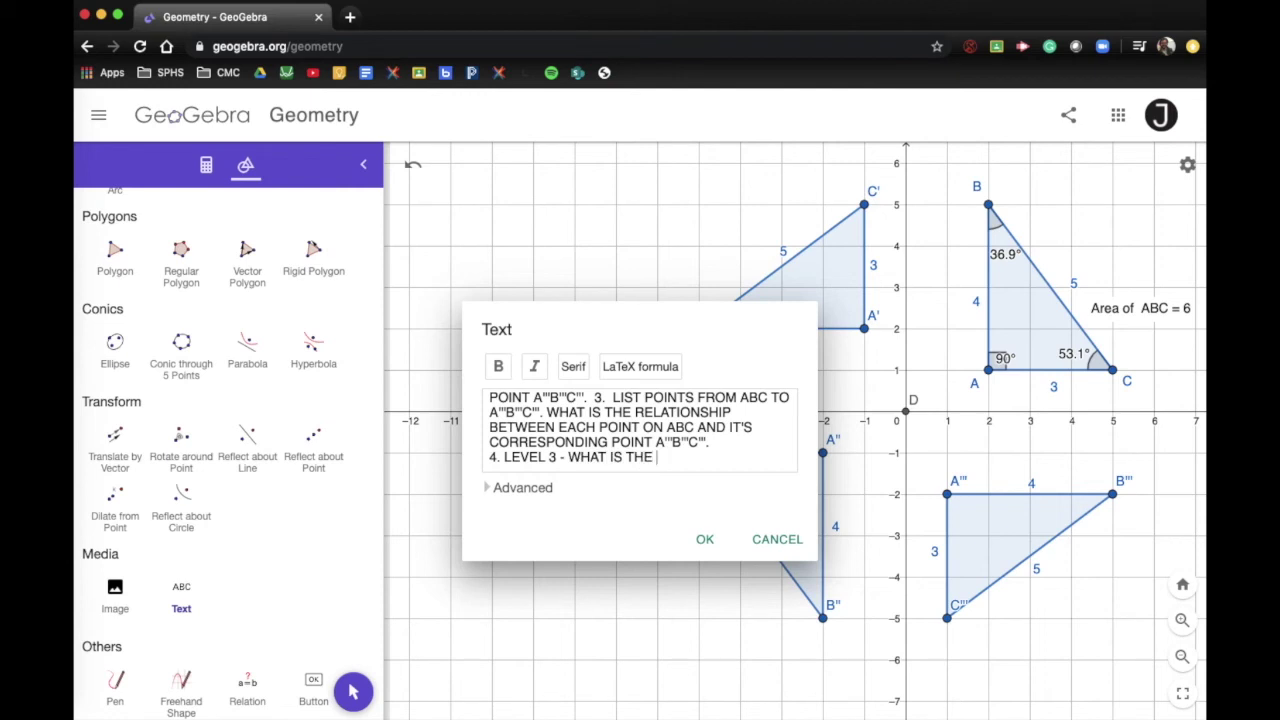
pyautogui.write('RELATIONSHIP')
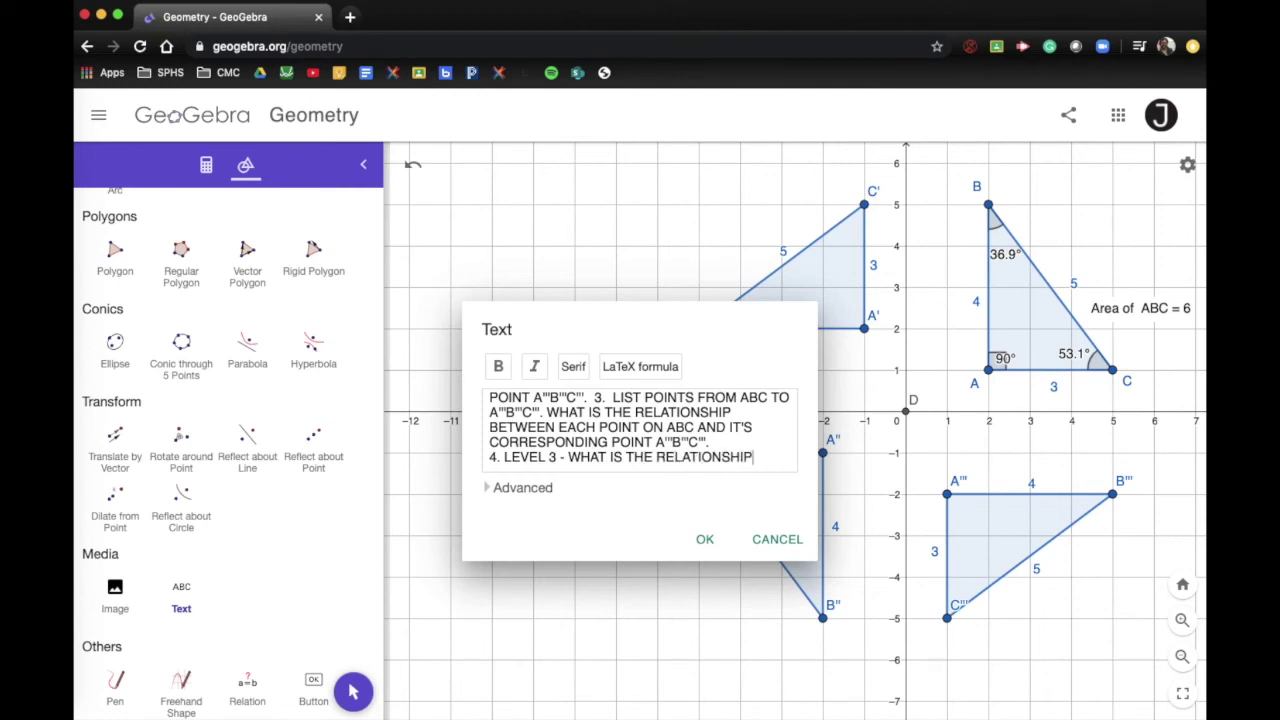
pyautogui.write(' BETWEEN T')
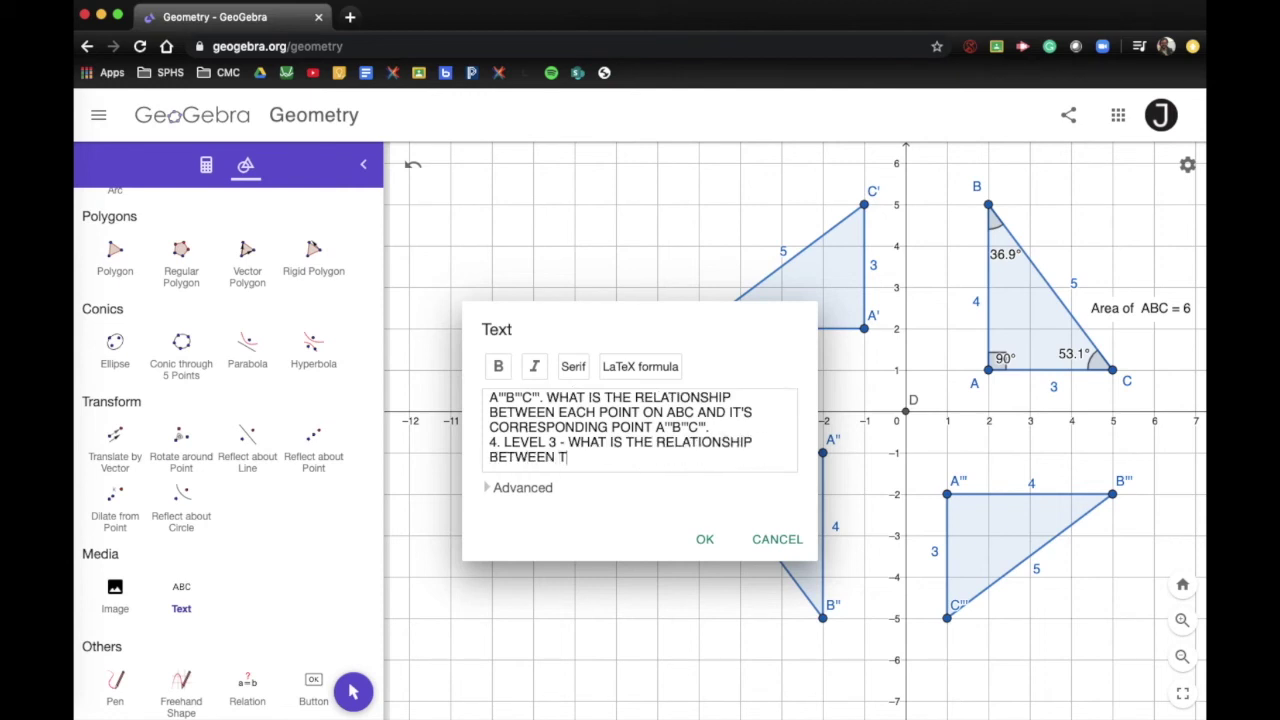
pyautogui.write('HE SIDE LEGN')
pyautogui.press('BackSpace')
pyautogui.press('BackSpace')
pyautogui.write('NGTHS AND ')
pyautogui.write('ALGE')
pyautogui.press('BackSpace')
pyautogui.press('BackSpace')
pyautogui.press('BackSpace')
pyautogui.write('NGLES OF EACH ')
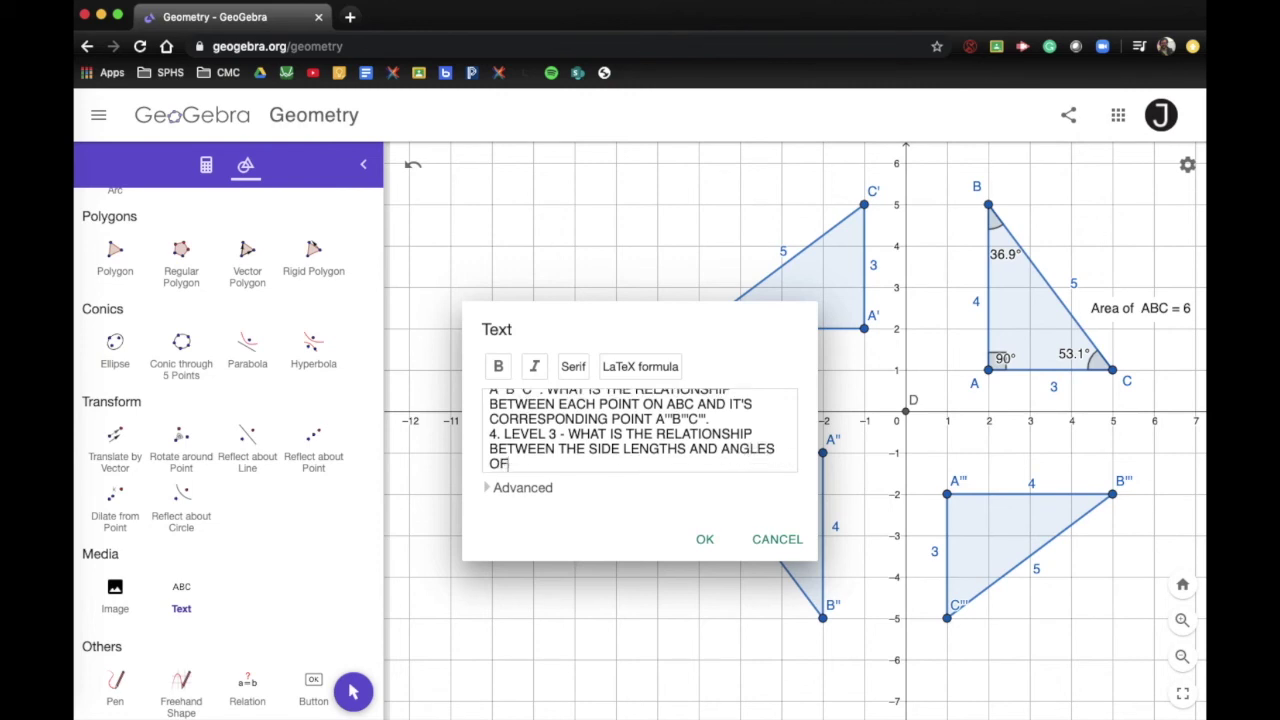
pyautogui.write('TRIANGLE ON THE PAGE.')
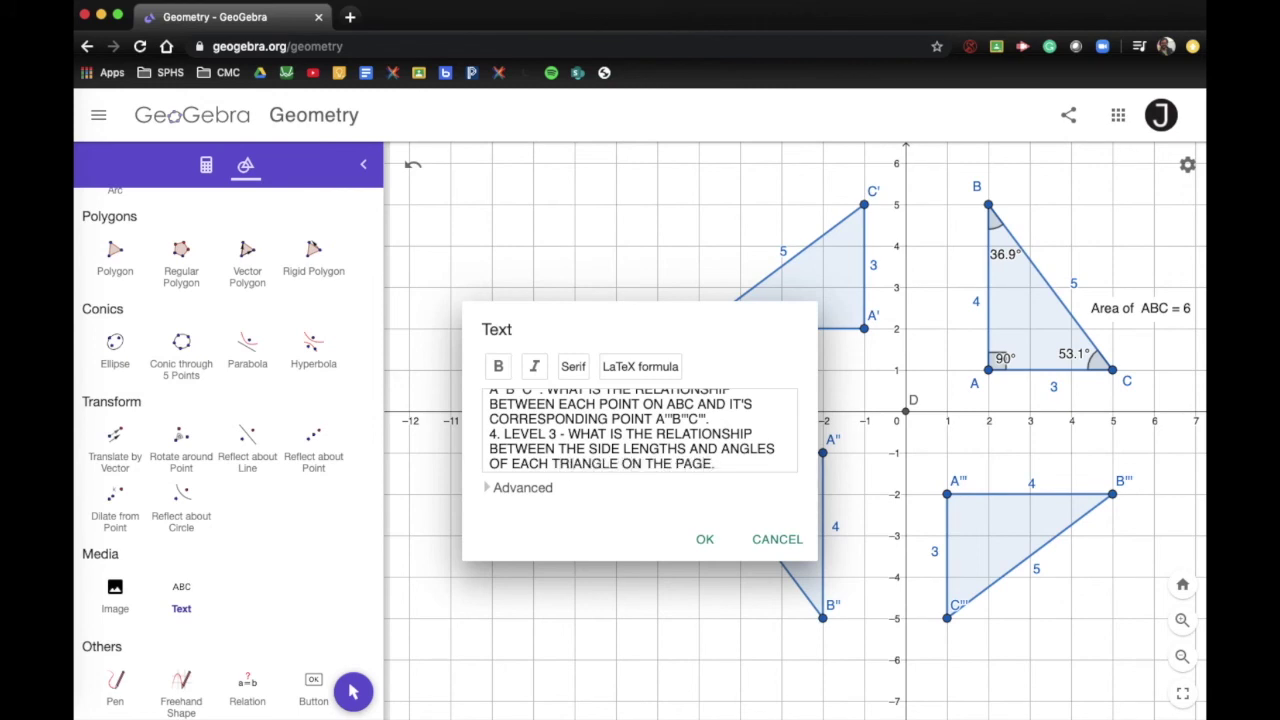
pyautogui.write('?')
# Add question 5: 'LEVEL 4 - CREATE ANY FIGURE. ROTATE IT 5 TIMES…', asking the required angle measure.
pyautogui.press('Return')
pyautogui.write('5. LEVEL')
pyautogui.press('BackSpace')
pyautogui.press('BackSpace')
pyautogui.write('LEVEL 4 -')
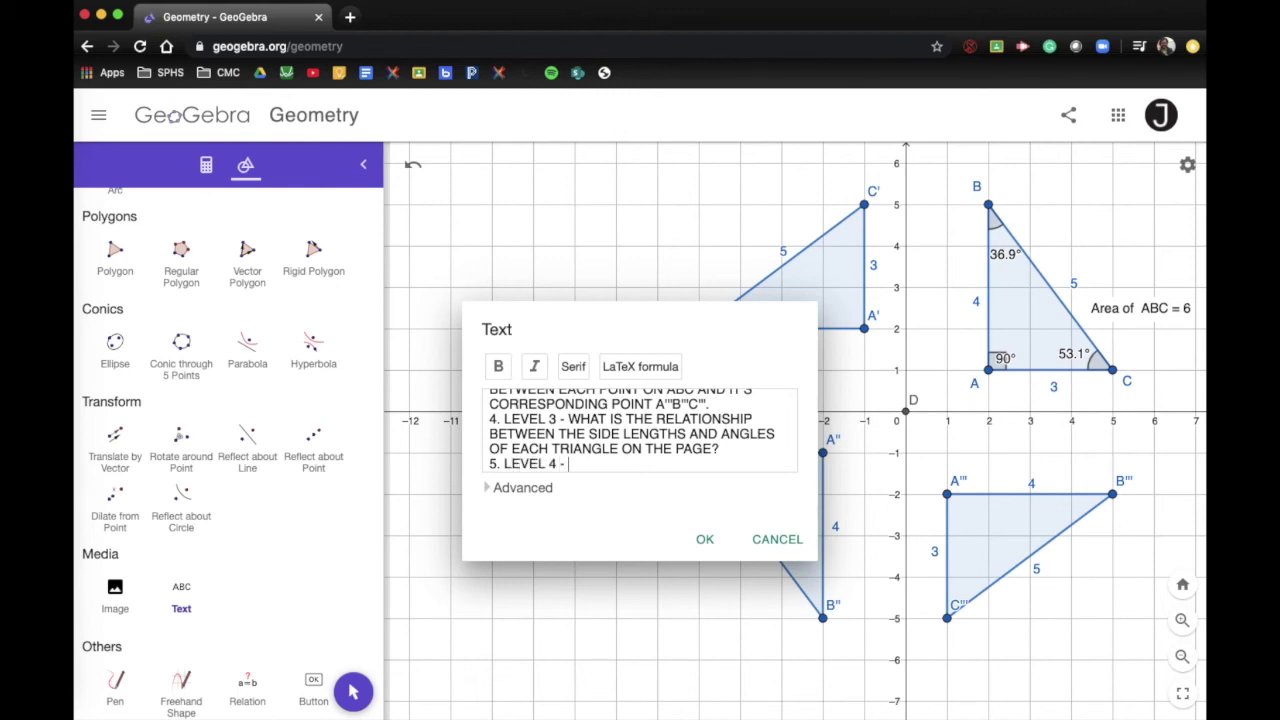
pyautogui.write(' CREATE ANY FIGURE')
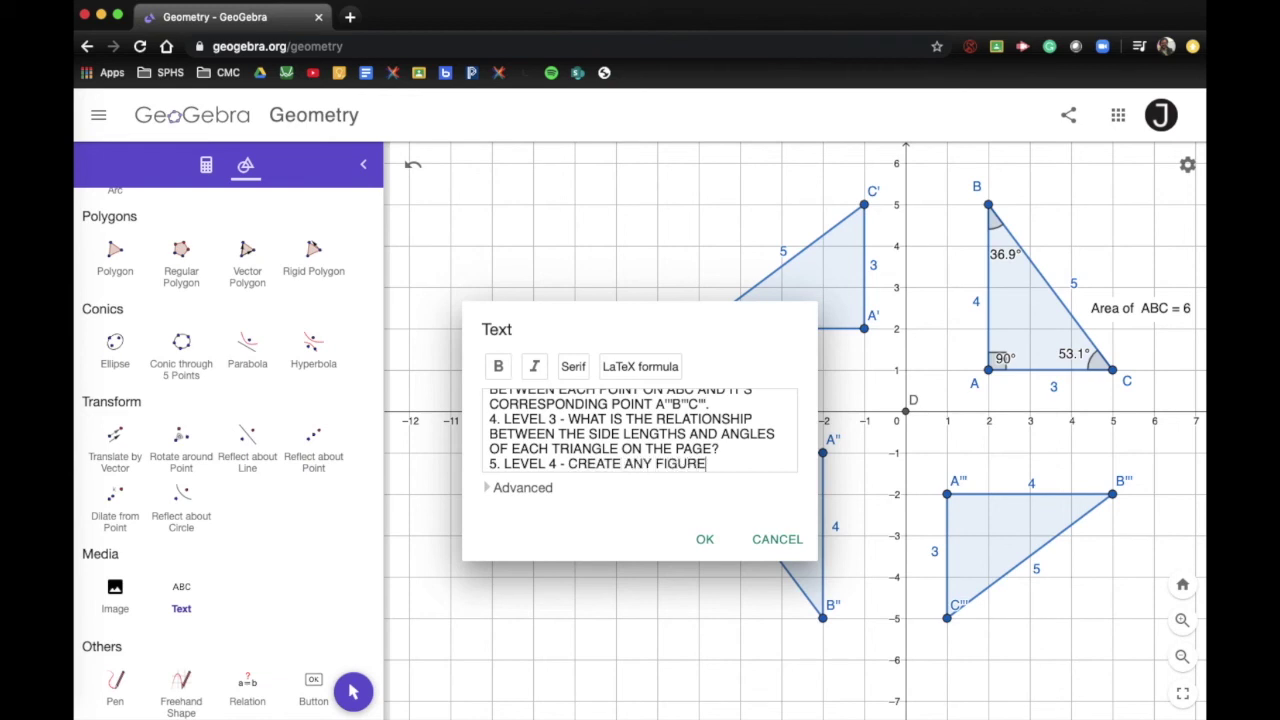
pyautogui.write('.  ROTA')
pyautogui.press('BackSpace')
pyautogui.write('TA')
pyautogui.press('BackSpace')
pyautogui.press('BackSpace')
pyautogui.write('ATE IT 5 TIMES ')
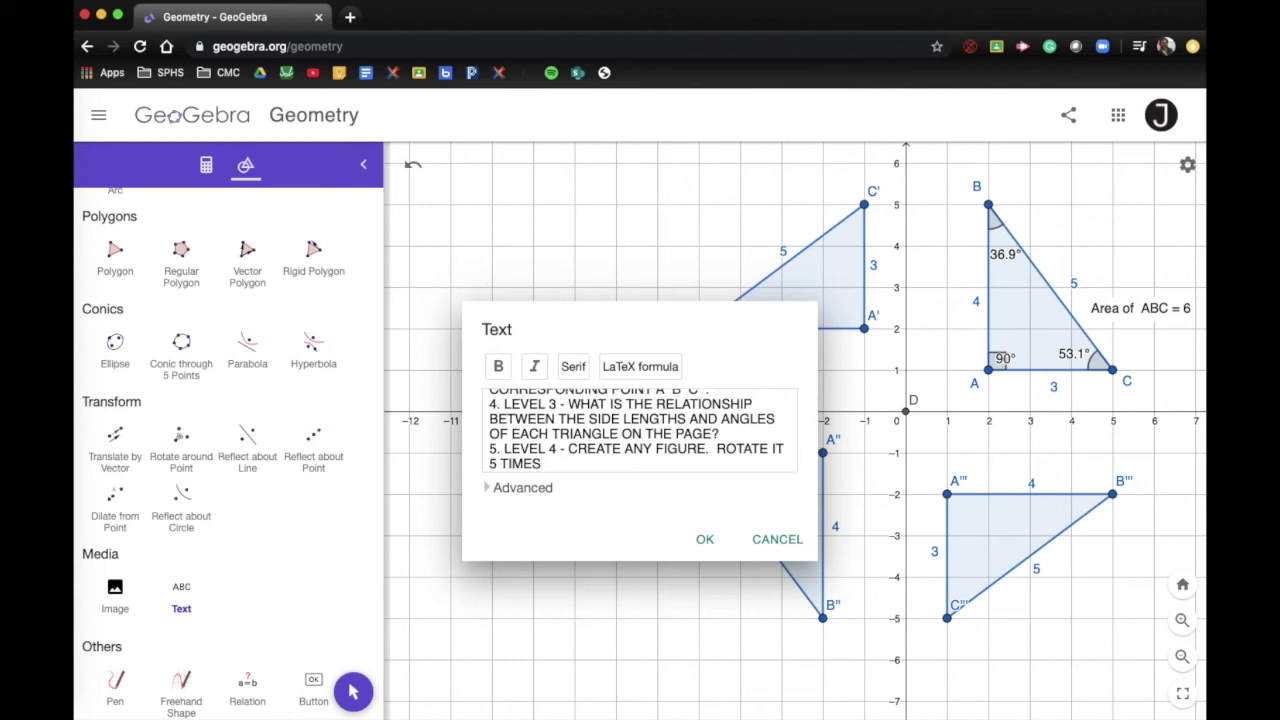
pyautogui.write('AND HAVE THE')
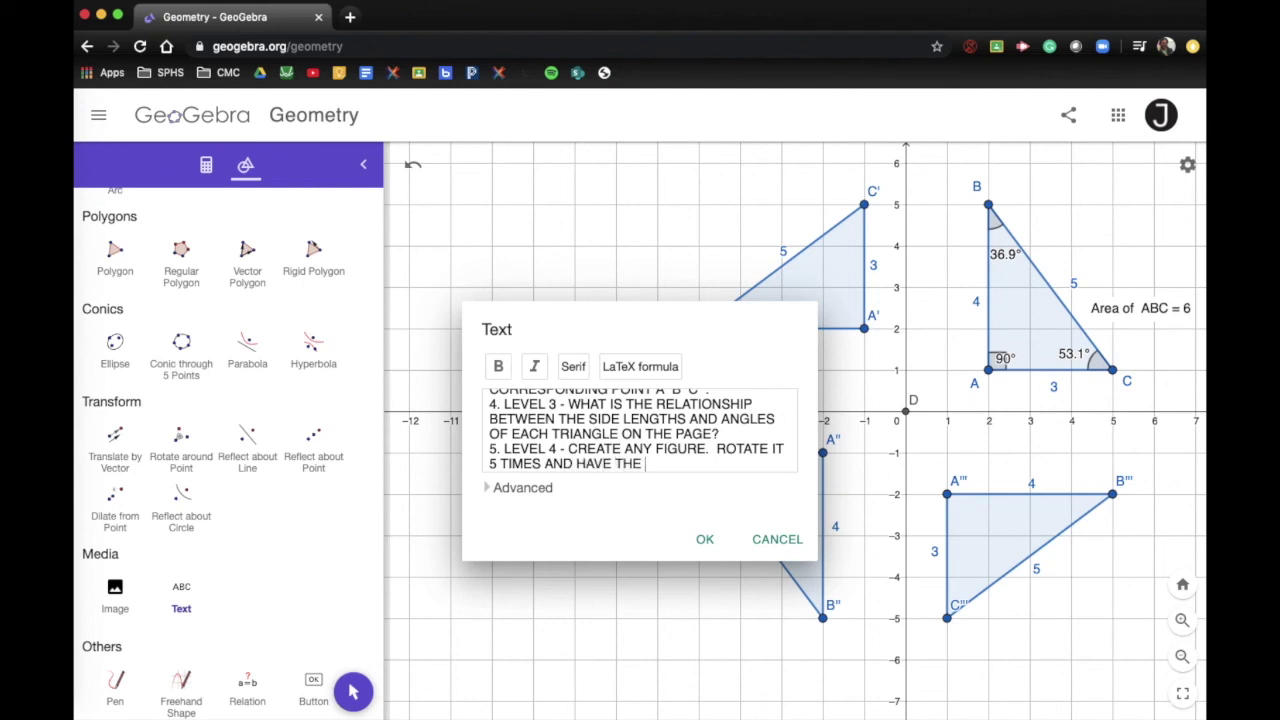
pyautogui.write(' FINAL FIGURE ')
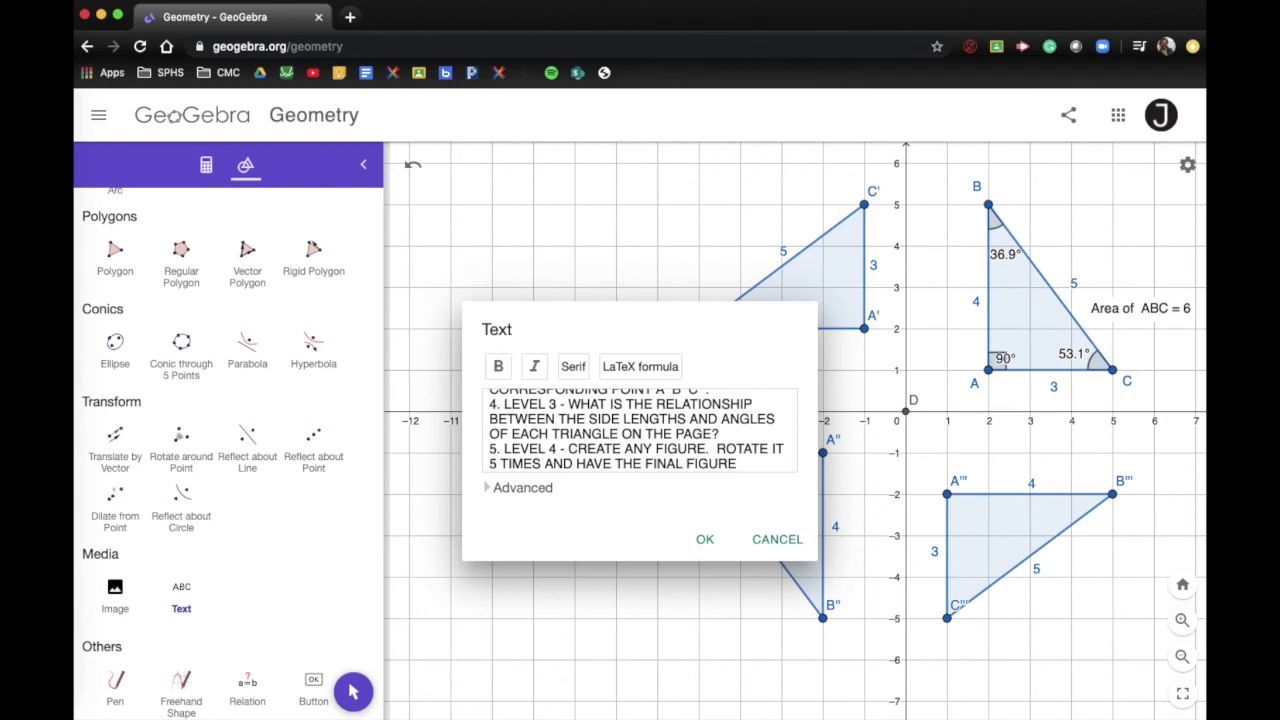
pyautogui.write('MAP BACK ONTO ITS')
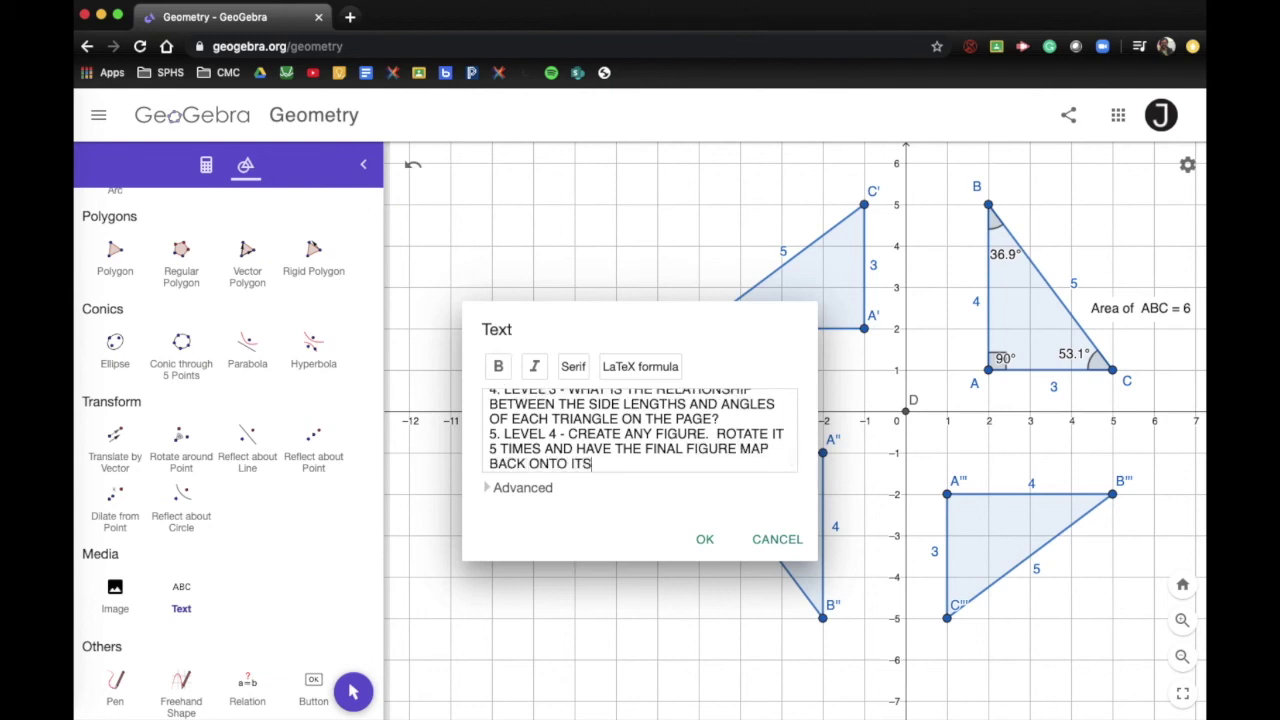
pyautogui.write('ELF.  WHAT ANGLE MEASURE DO YOU ROTATE BY ')
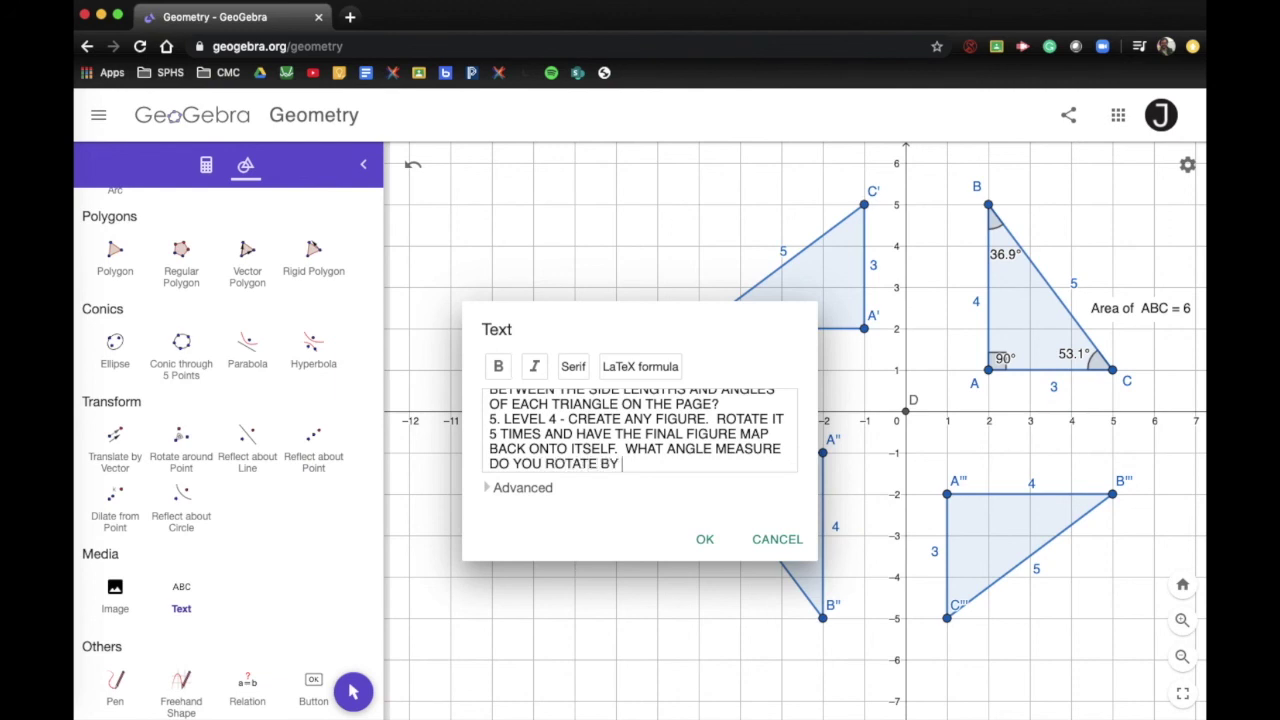
pyautogui.write('TO MAKE THIS HAPPEN?')
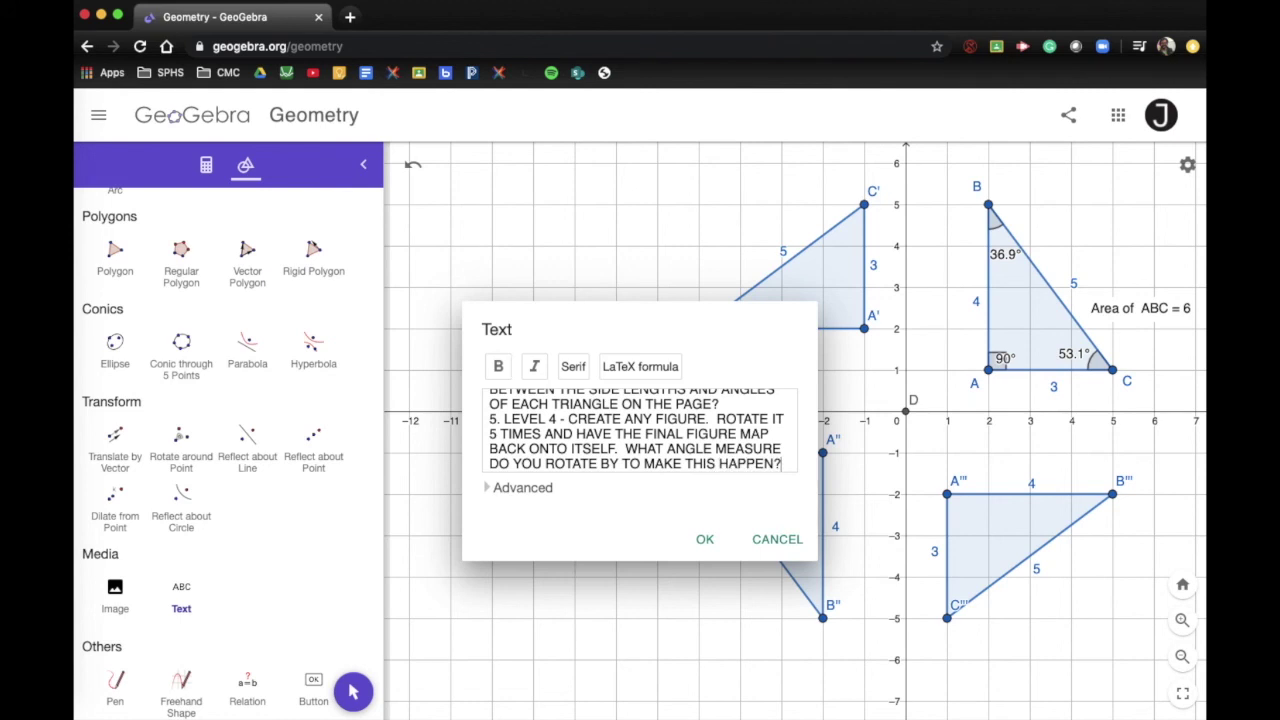
pyautogui.scroll(-1, 705, 458)
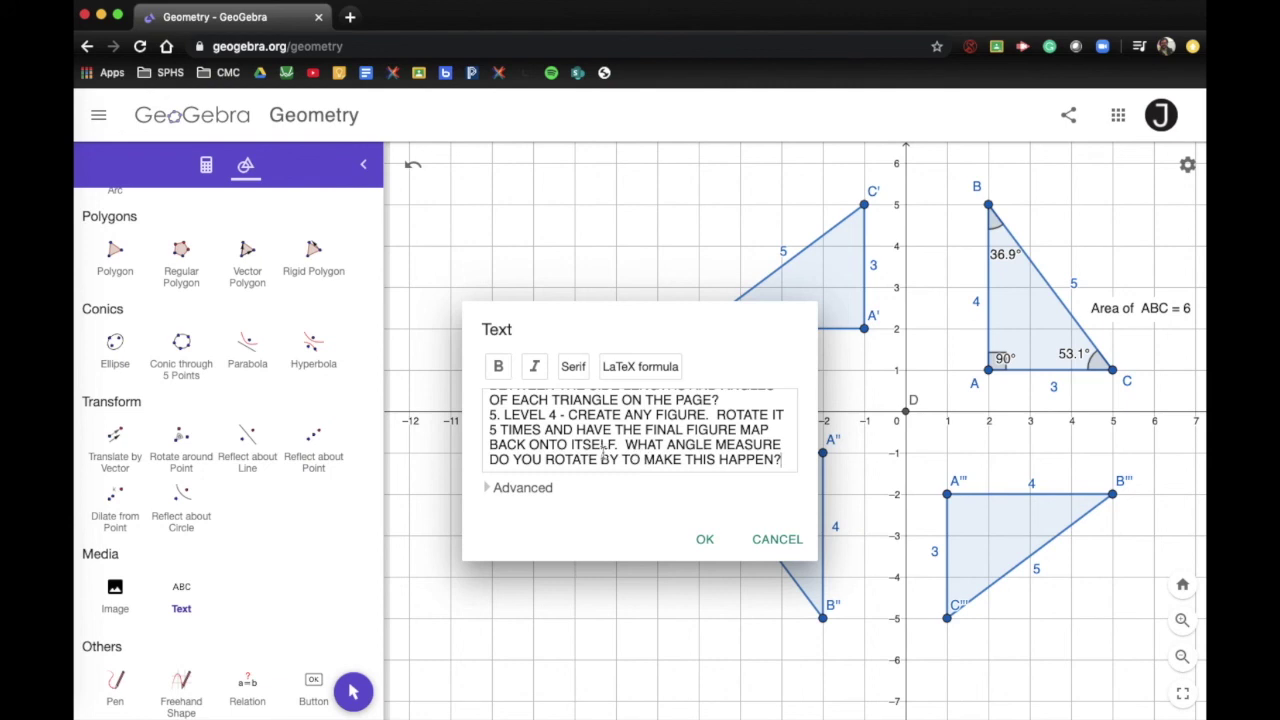
# Confirm the five-question text and nudge it into place at the top of the graph.
pyautogui.click(706, 539)
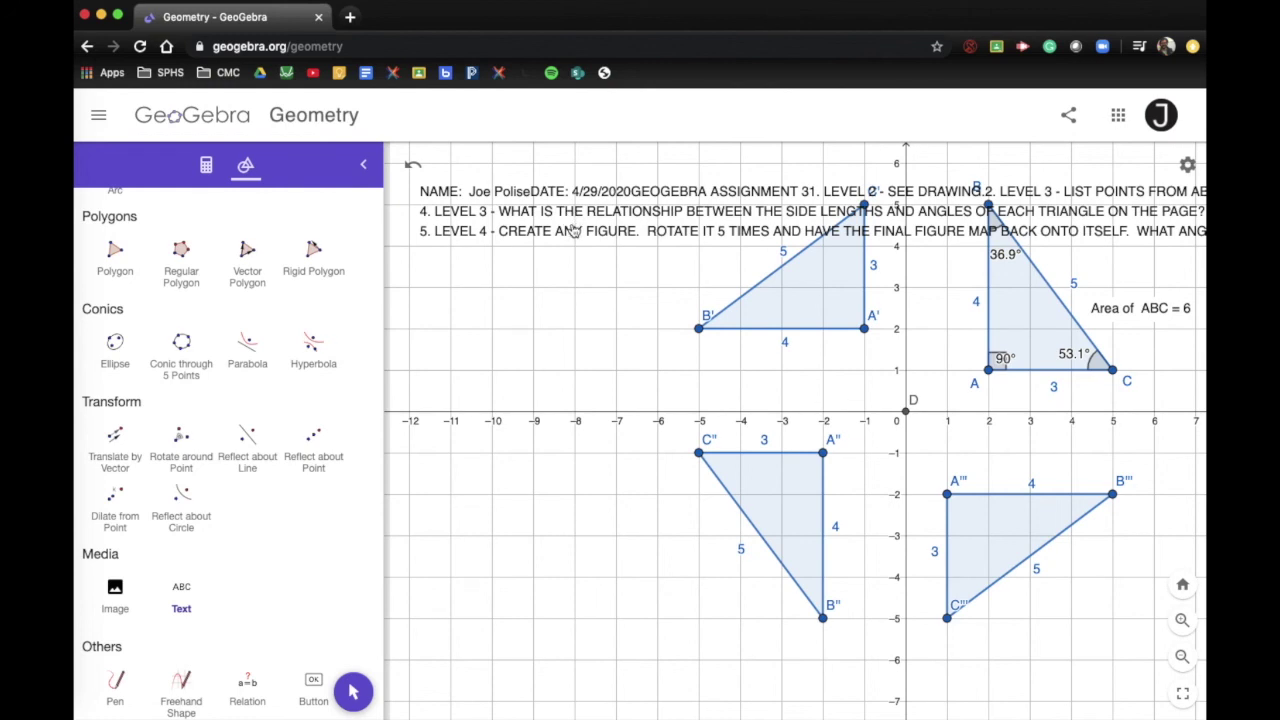
pyautogui.moveTo(572, 230)
pyautogui.mouseDown()
pyautogui.moveTo(564, 210)
pyautogui.moveTo(565, 225)
pyautogui.mouseUp()
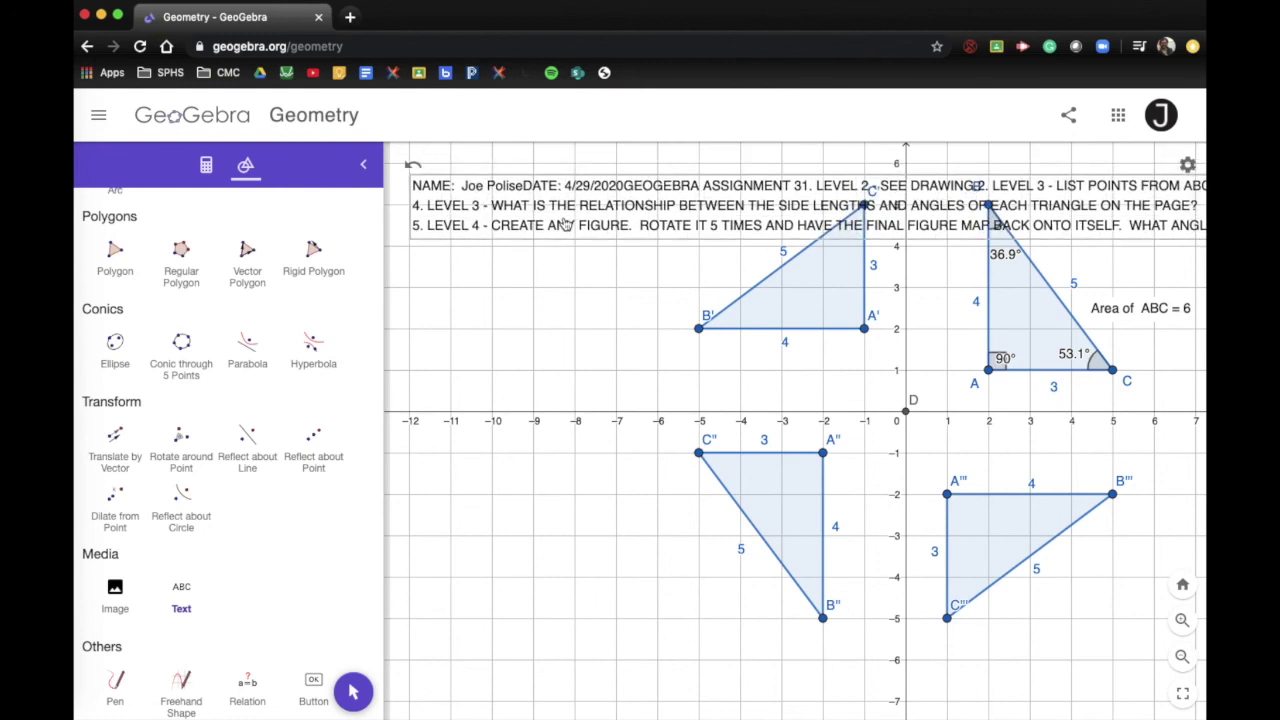
# Save the construction with the title 'GEOGEBRA - ASSIGNMENT 3'.
pyautogui.click(99, 115)
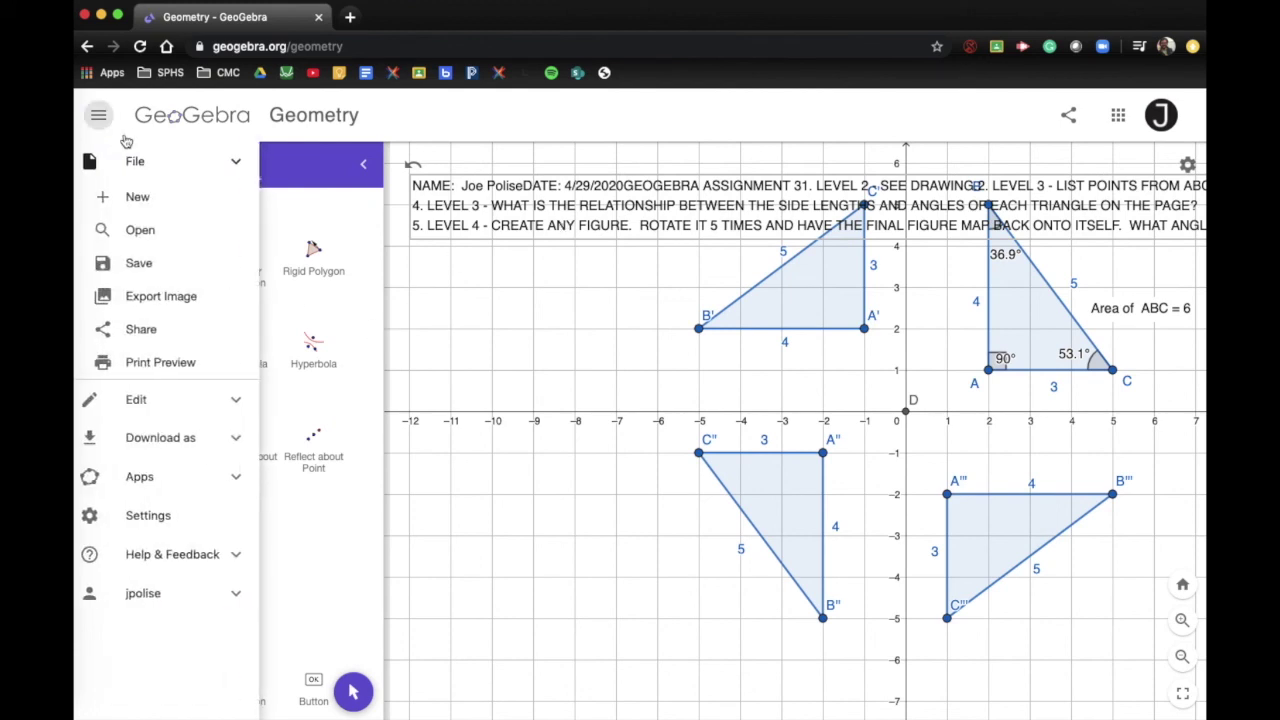
pyautogui.click(167, 274)
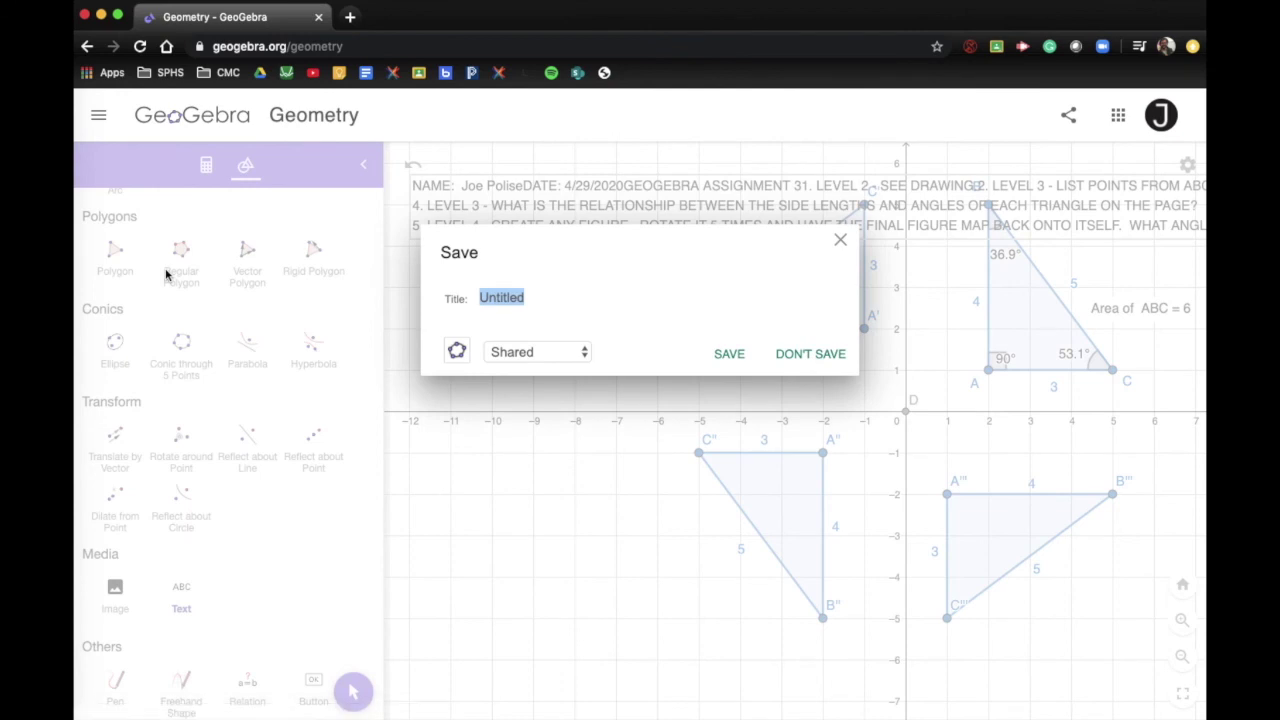
pyautogui.write('G')
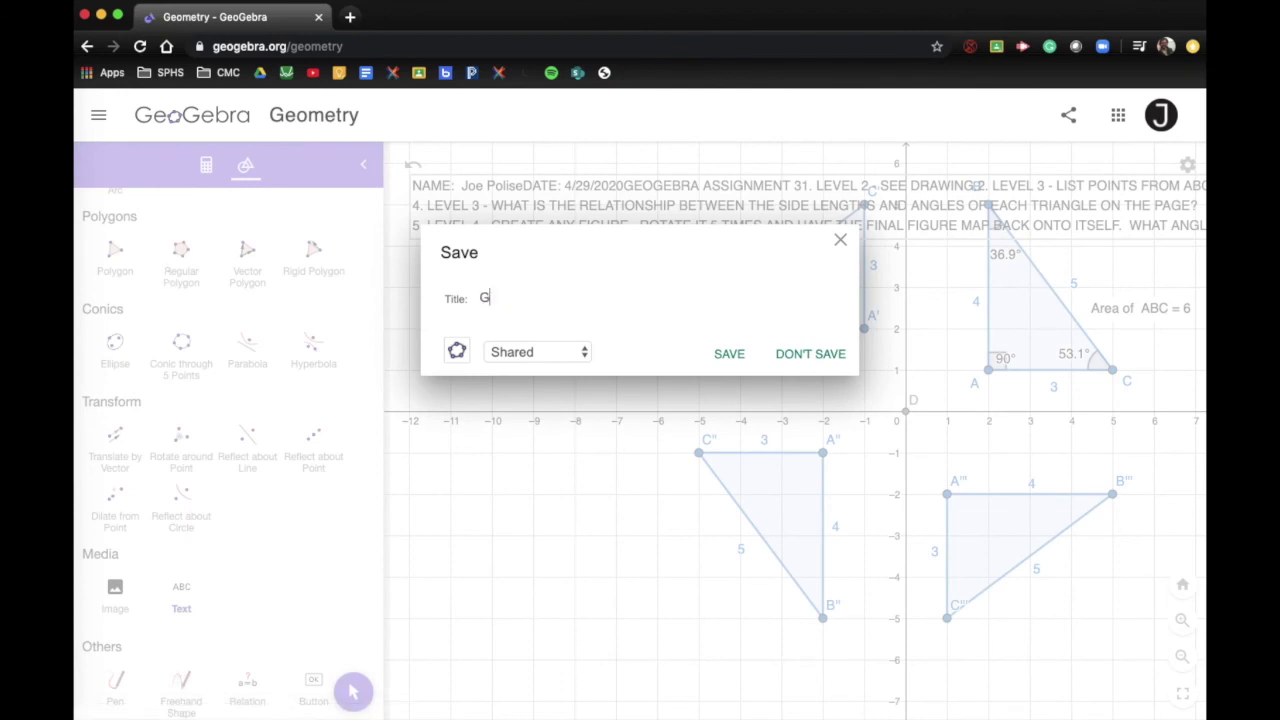
pyautogui.write('EOGEBRA - ASSIGNMENT 3')
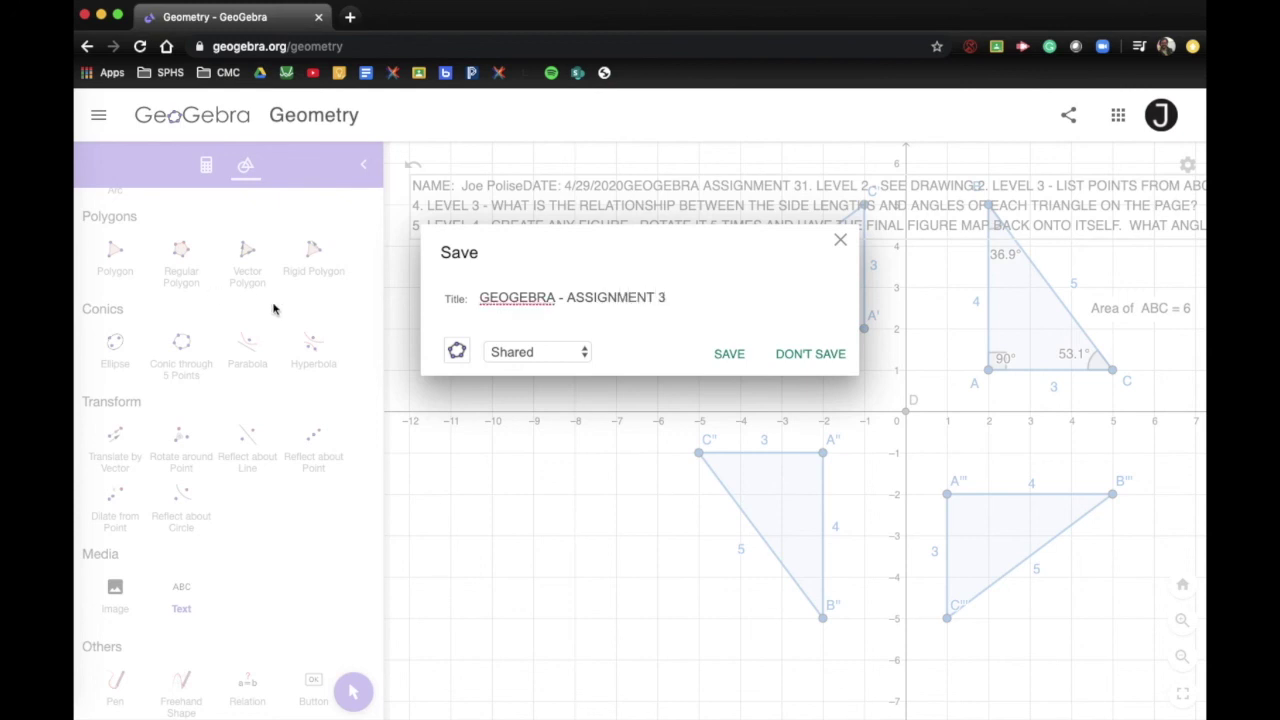
pyautogui.click(729, 354)
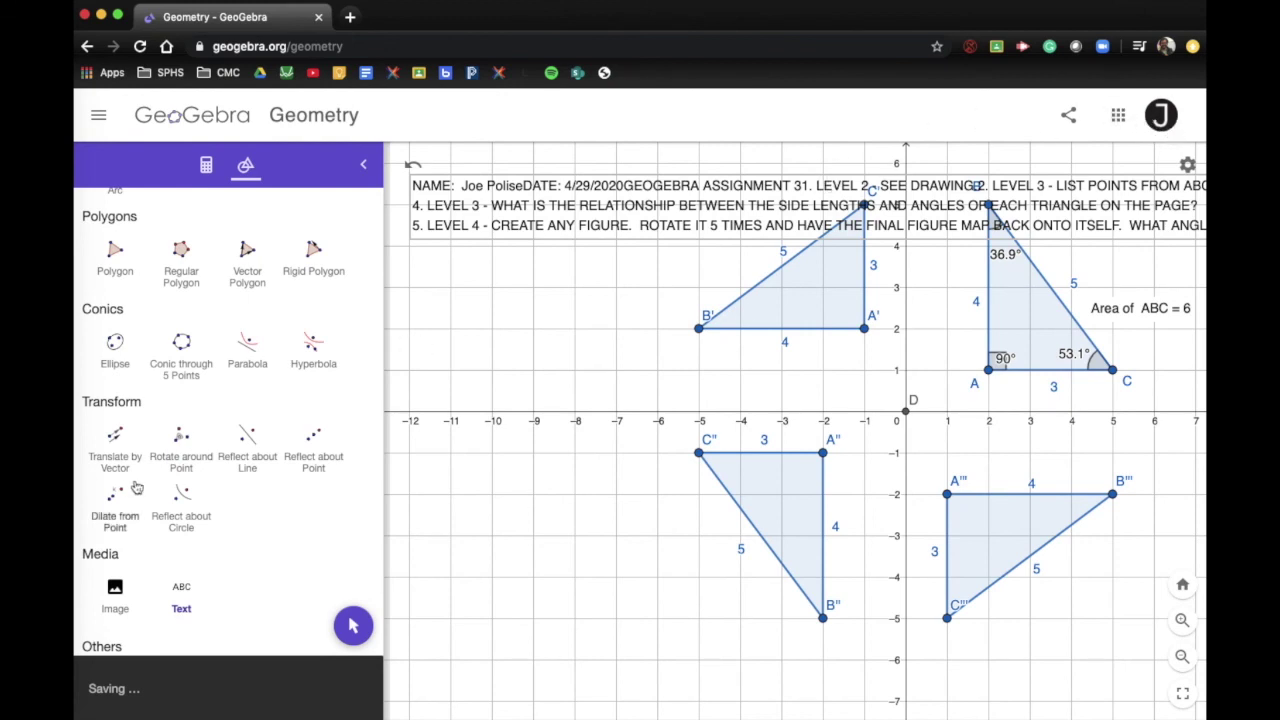
# Copy the construction's shareable link from the Share option.
pyautogui.scroll(5, 172, 512)
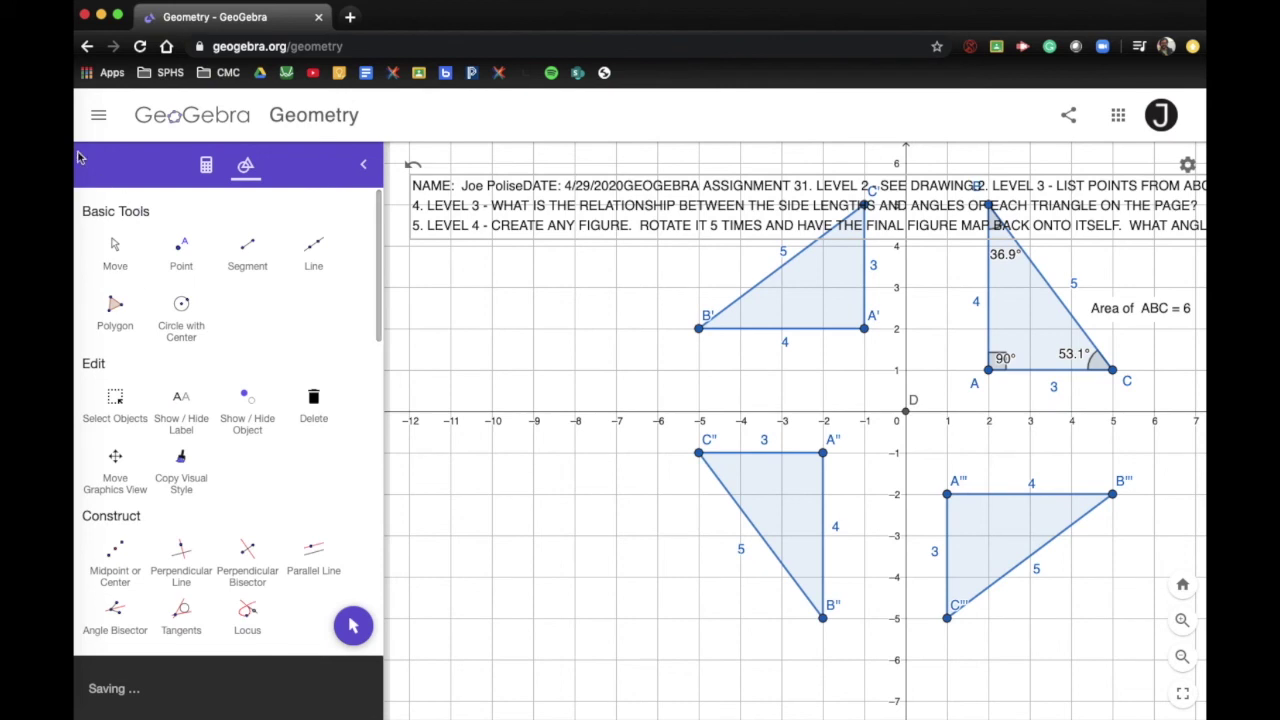
pyautogui.click(96, 117)
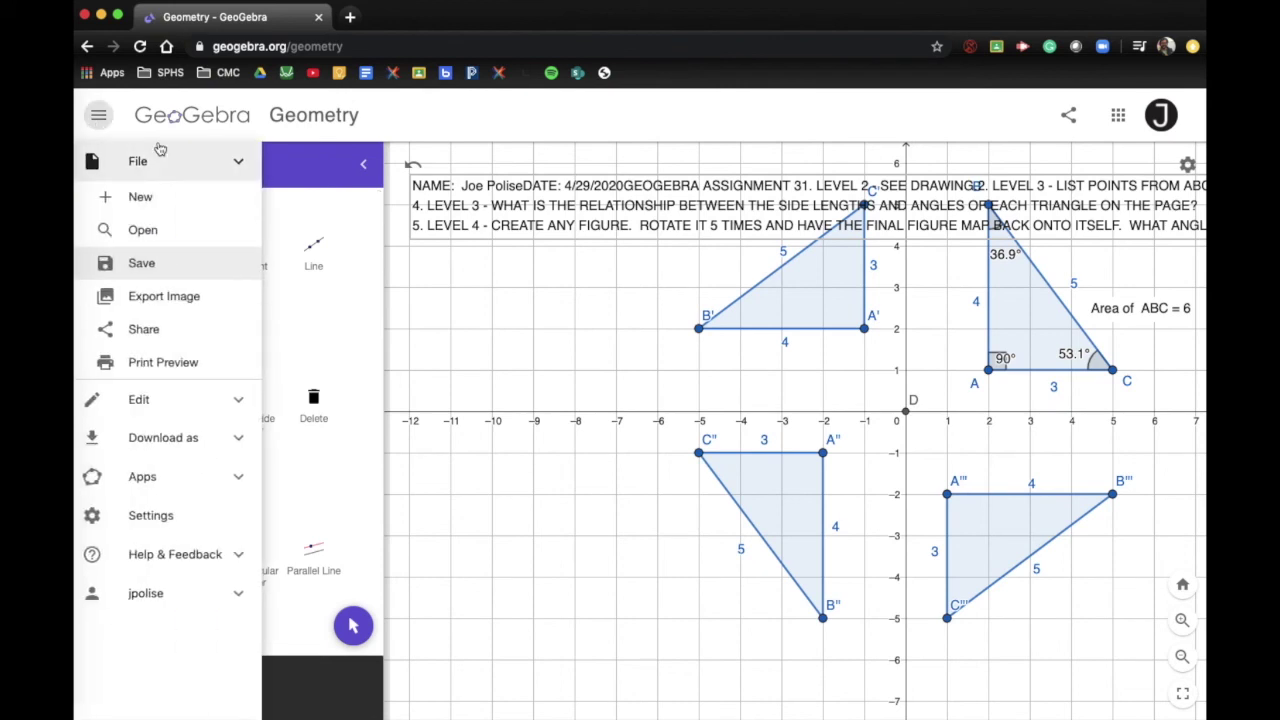
pyautogui.click(145, 331)
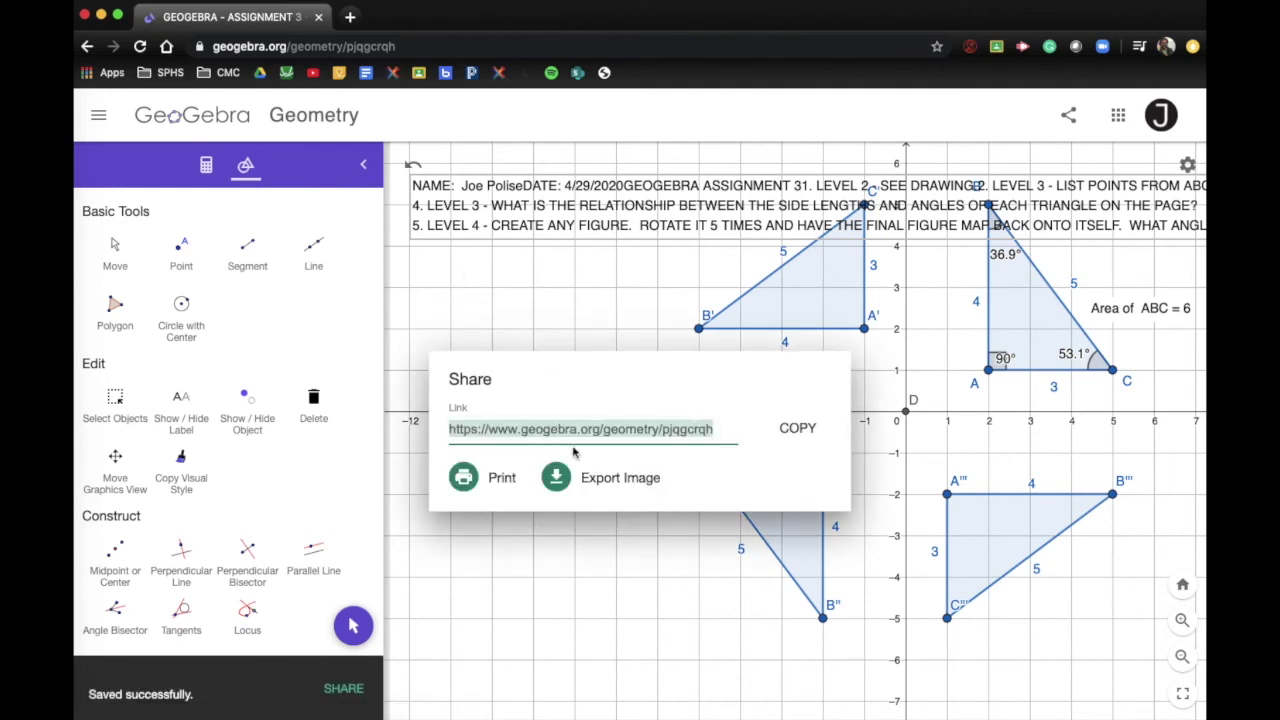
pyautogui.click(797, 429)
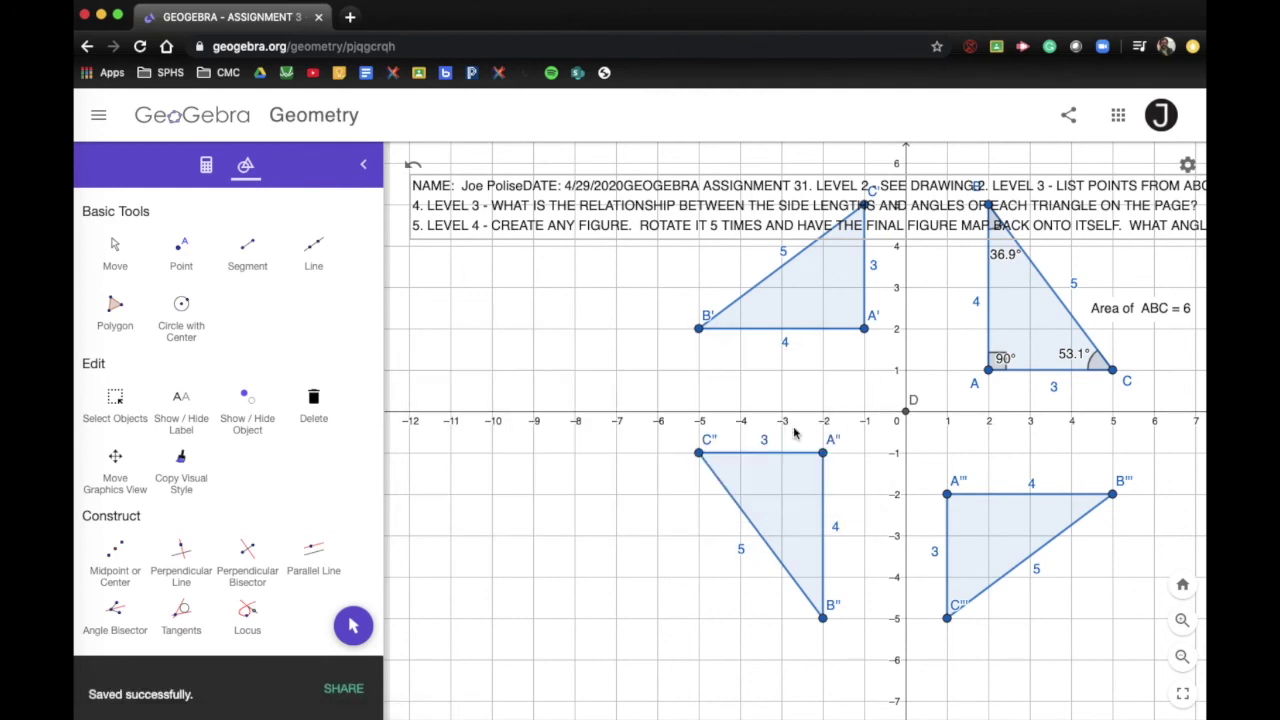